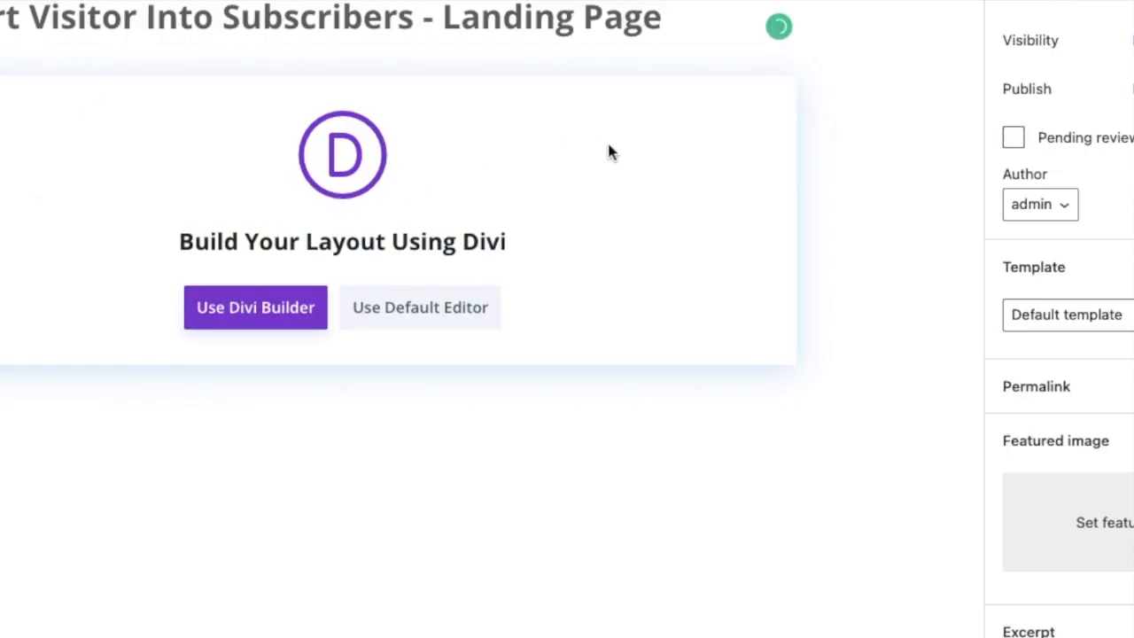
Start building the page from scratch with Divi Builder and insert a single-column row containing a Post Title module.
left_click(254, 318)
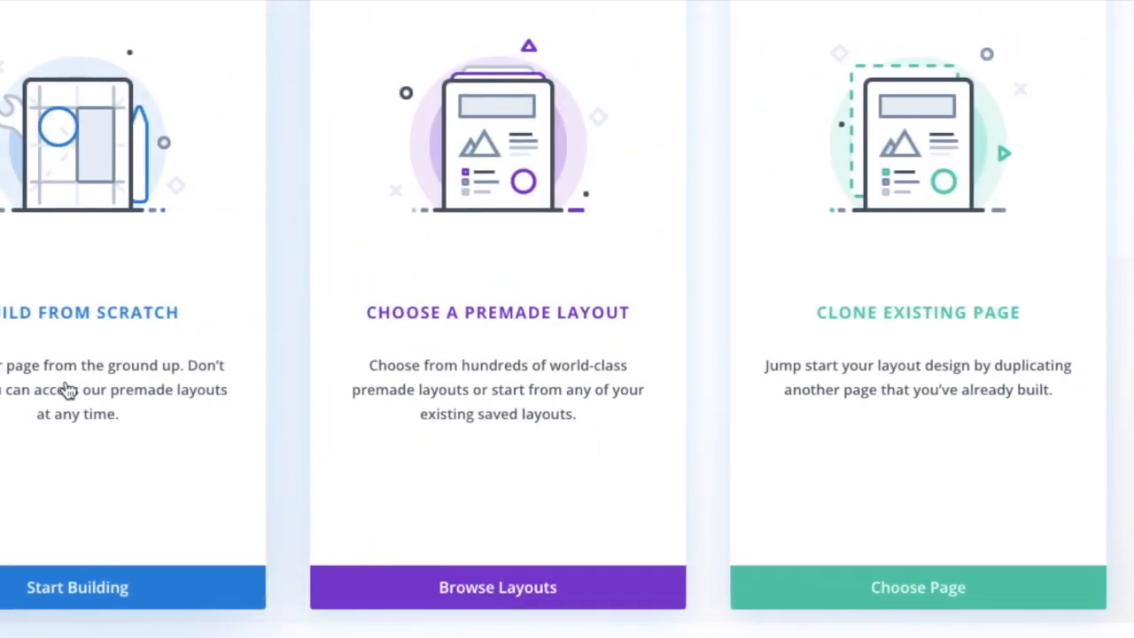
left_click(105, 601)
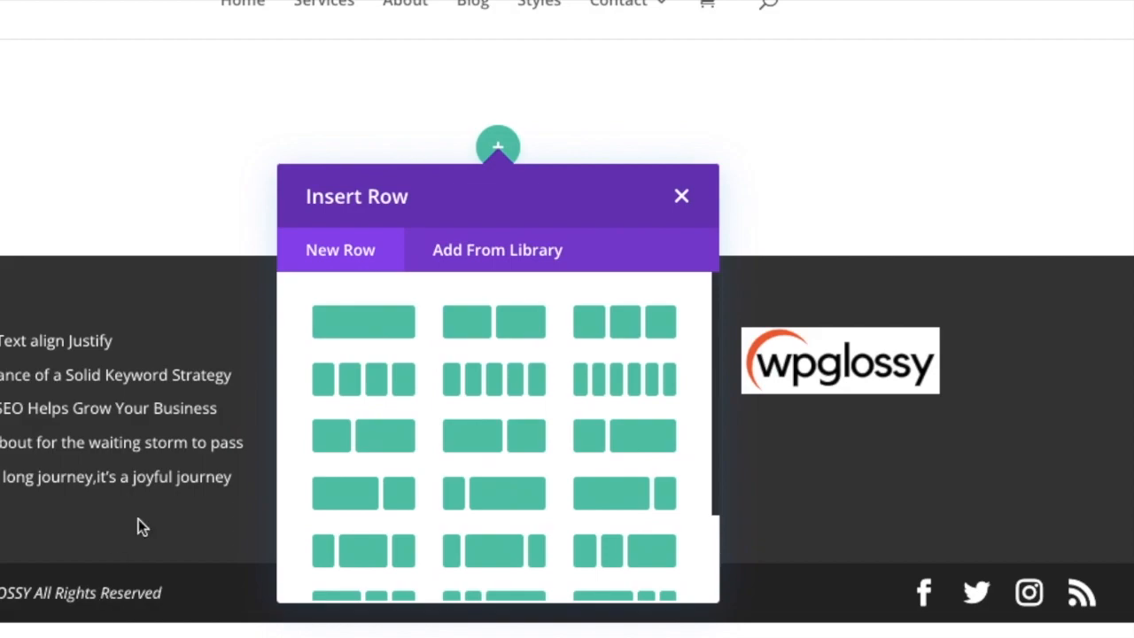
left_click(372, 329)
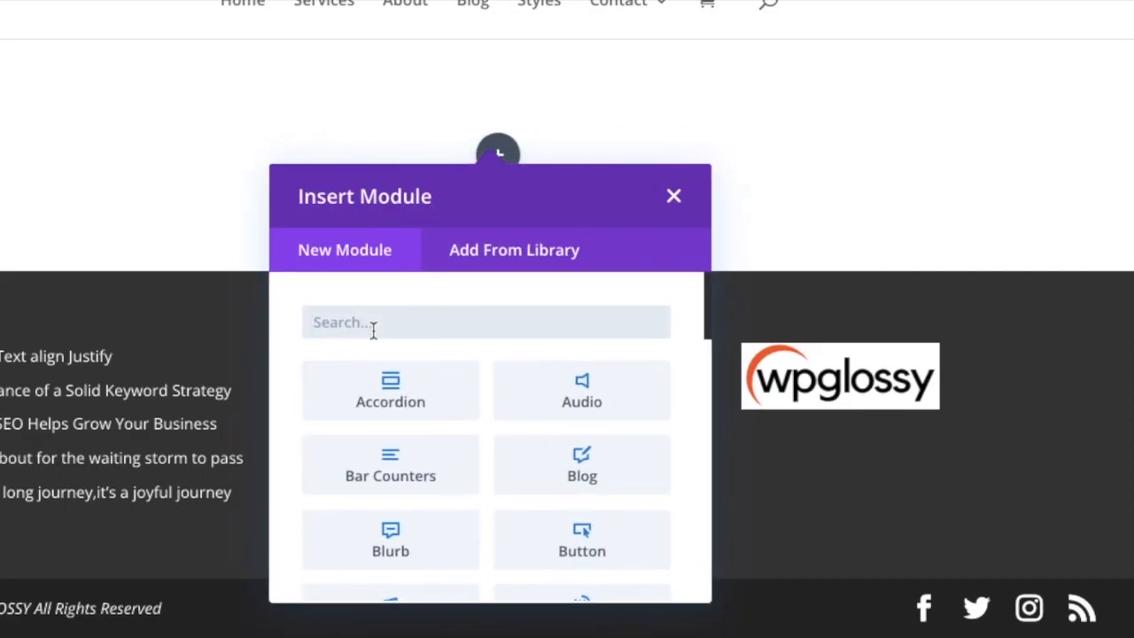
type("post")
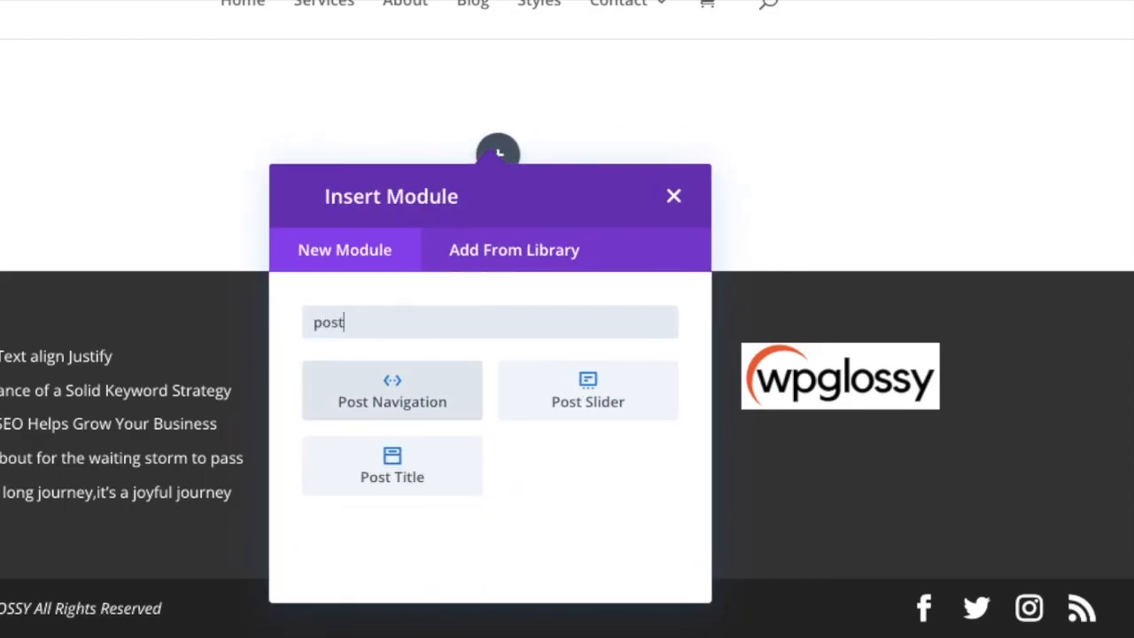
left_click(401, 477)
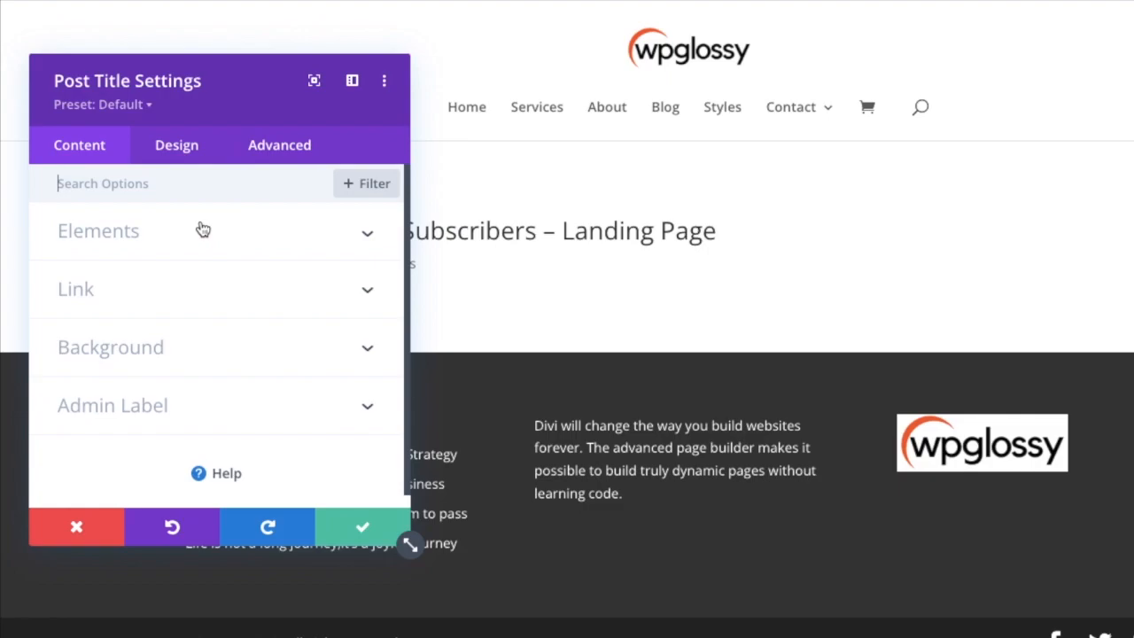
Centre-align the text of the Post Title module in its design settings.
left_click(190, 147)
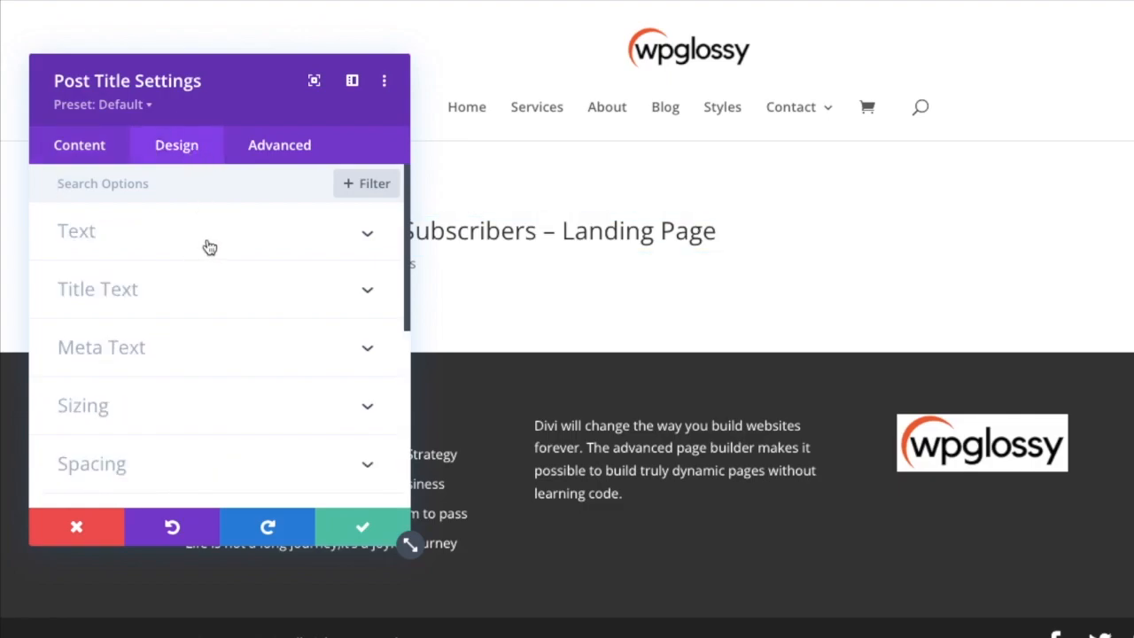
left_click(207, 246)
scroll(198, 284, "down", 2)
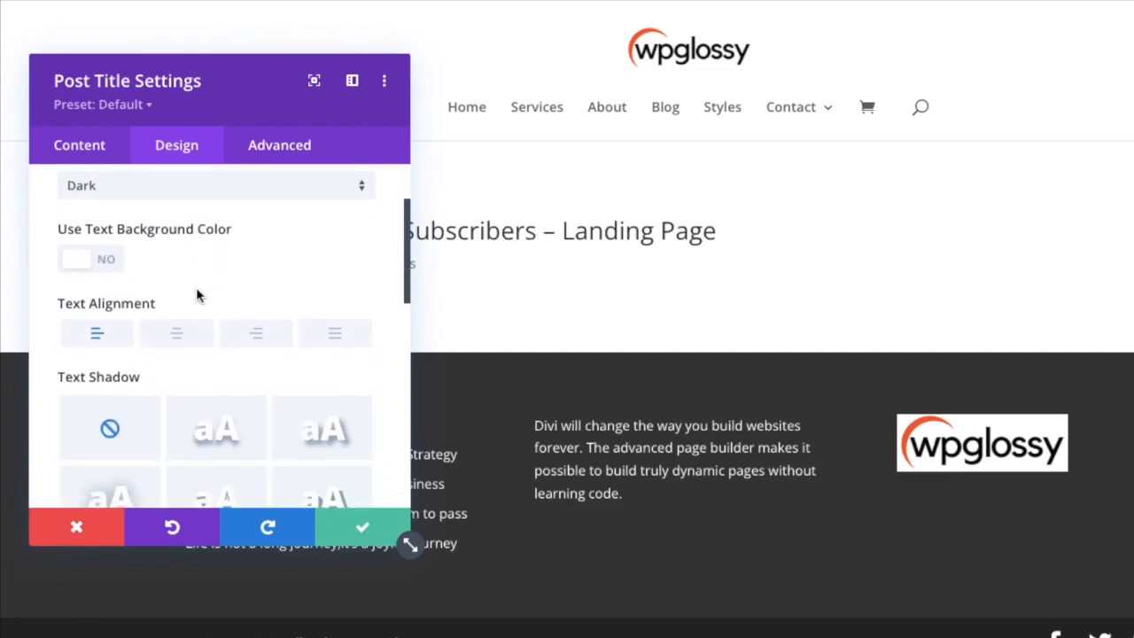
left_click(177, 334)
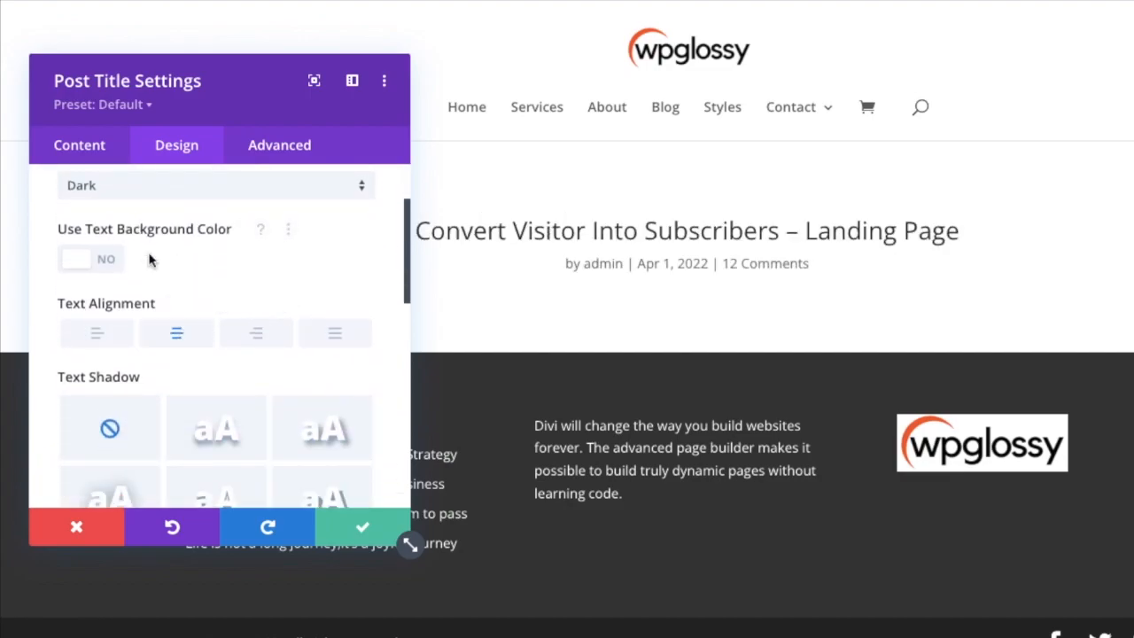
Try several text shadow presets on the post title and reset the shadow to none.
scroll(189, 354, "down", 2)
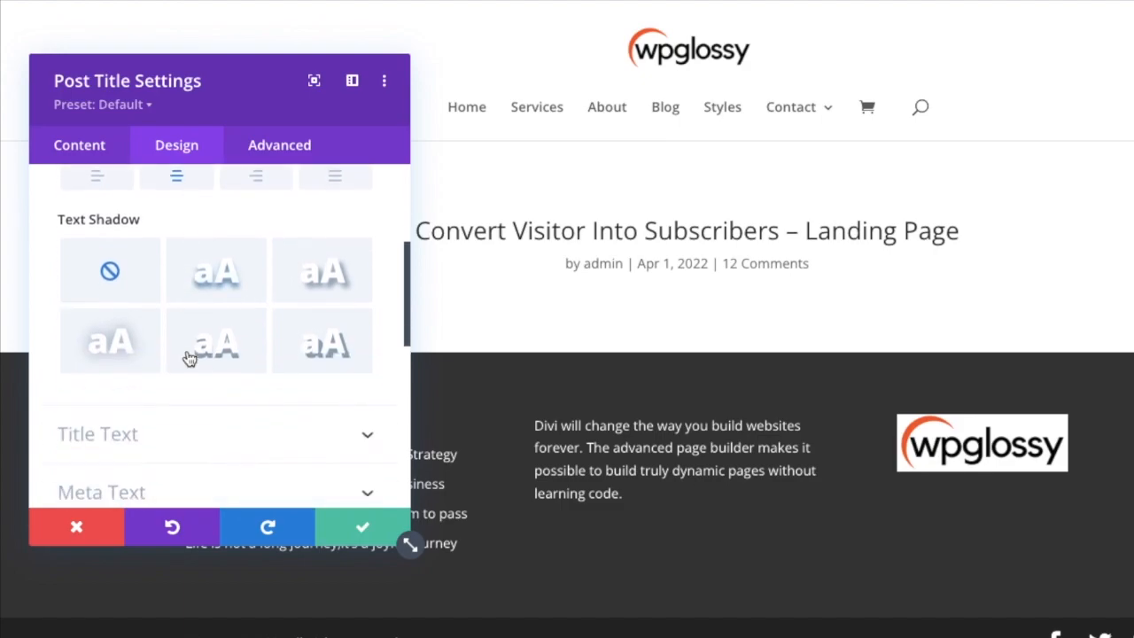
left_click(221, 256)
left_click(298, 256)
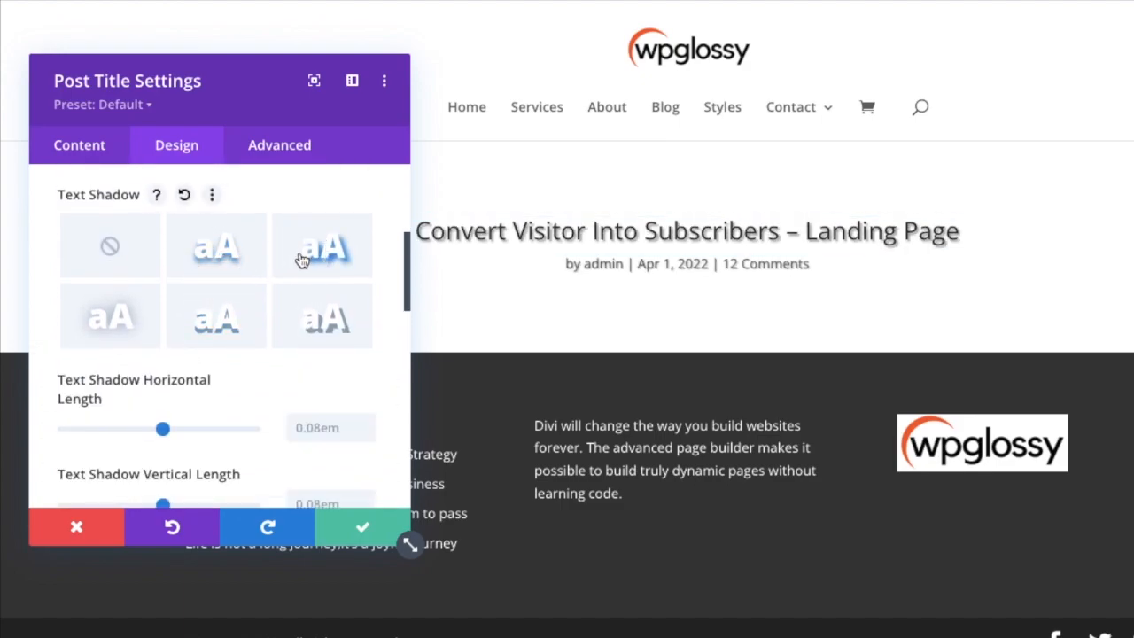
left_click(120, 332)
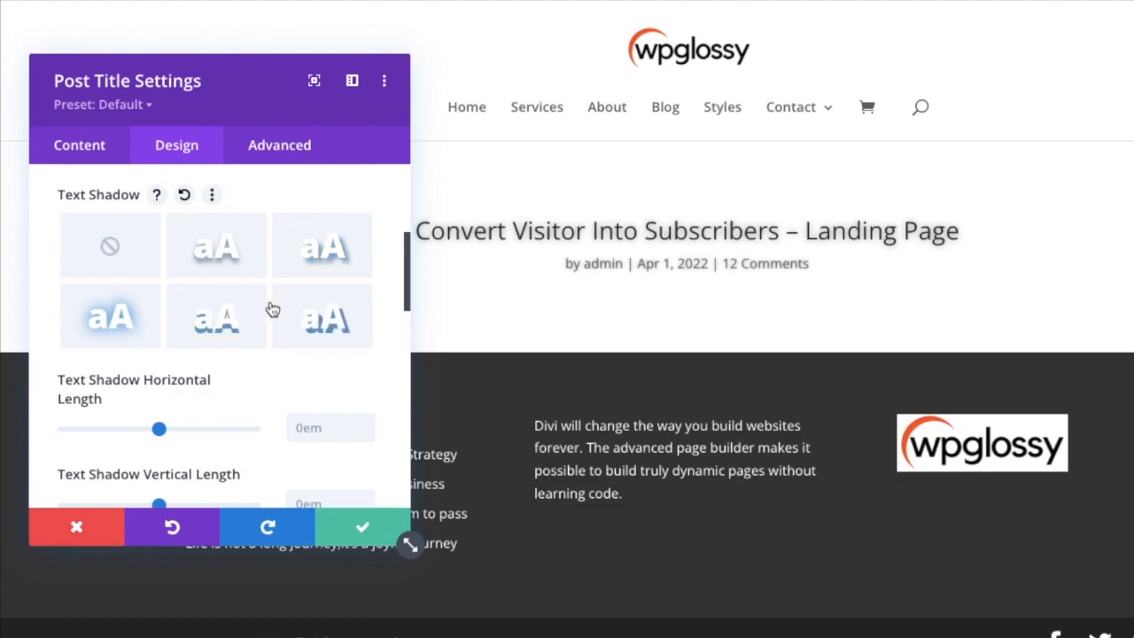
left_click(116, 251)
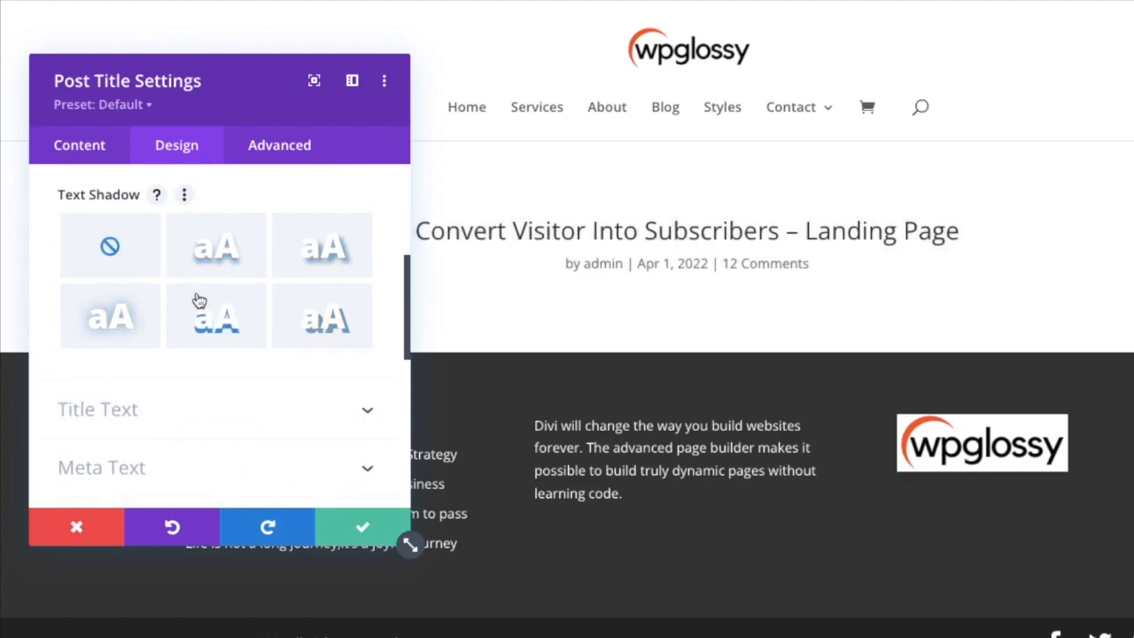
Set the title font of the Post Title module to Oswald.
scroll(197, 354, "down", 1)
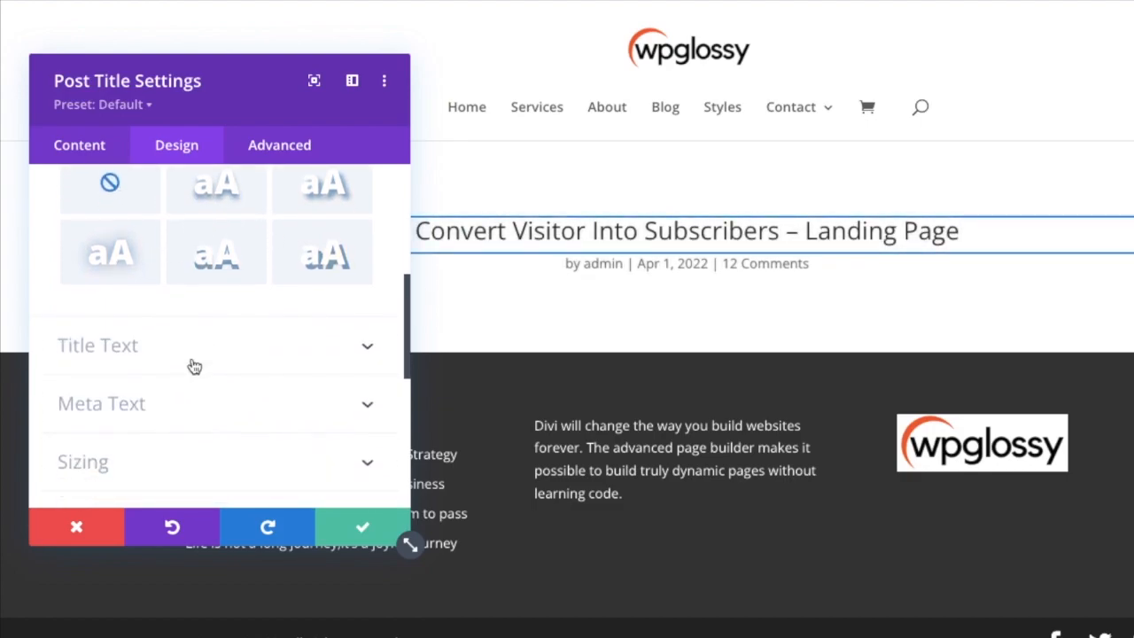
scroll(194, 366, "up", 5)
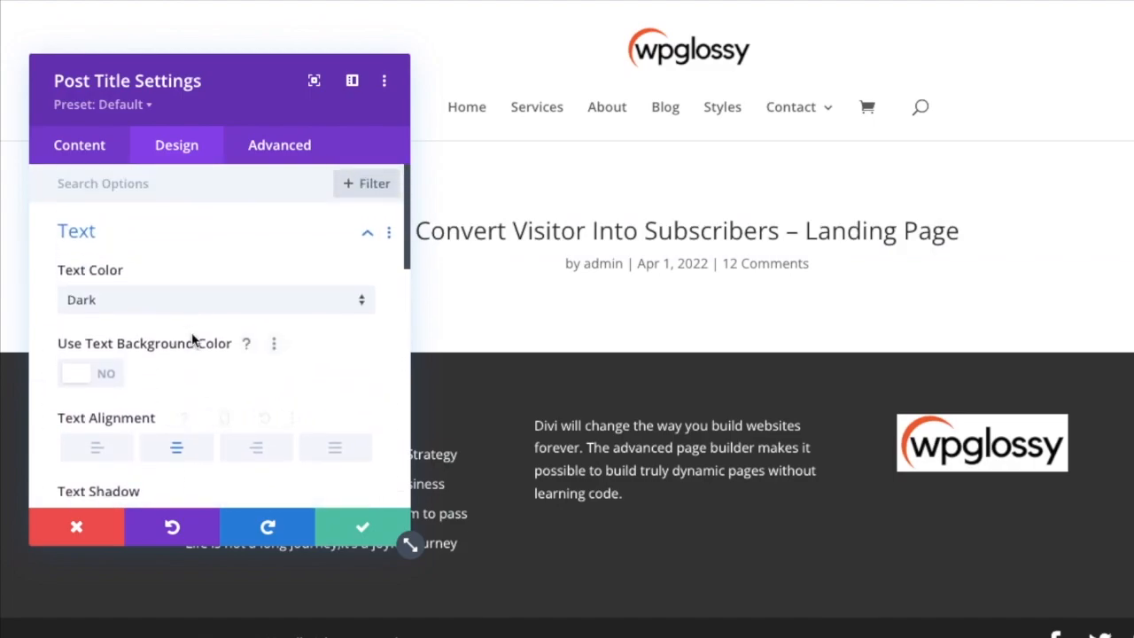
scroll(177, 310, "down", 3)
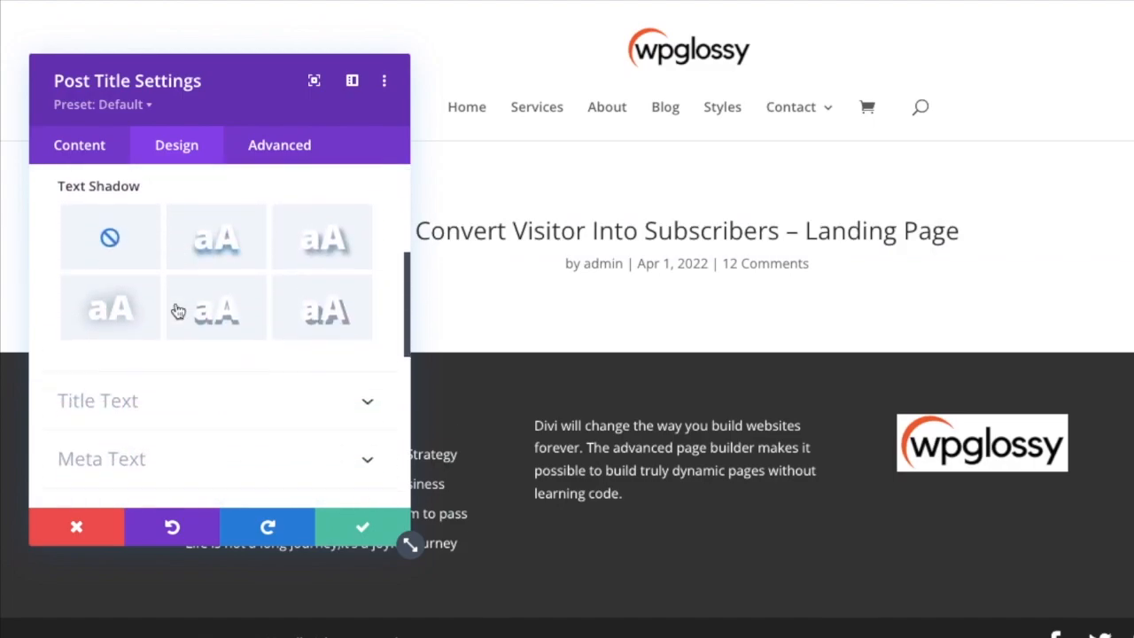
scroll(178, 311, "down", 2)
left_click(194, 218)
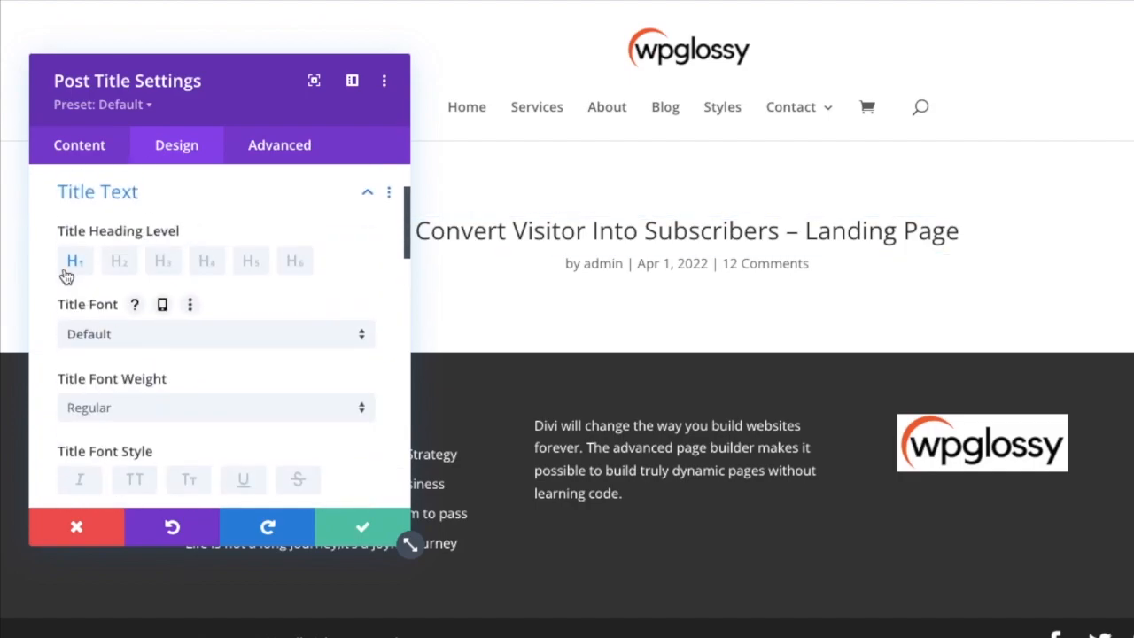
left_click(200, 343)
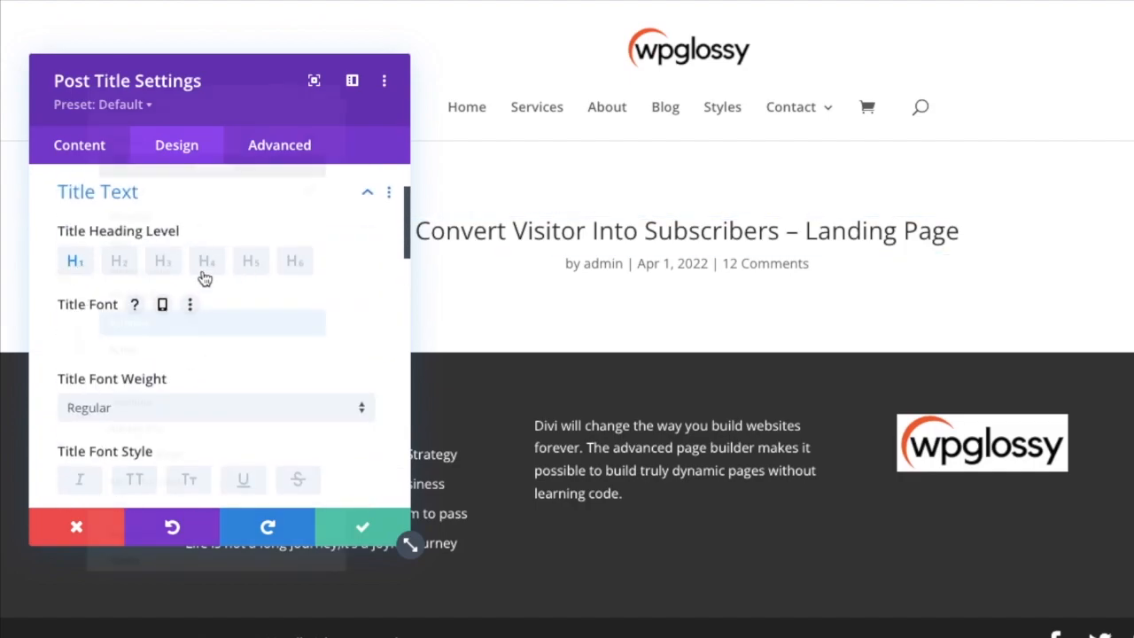
type("osw")
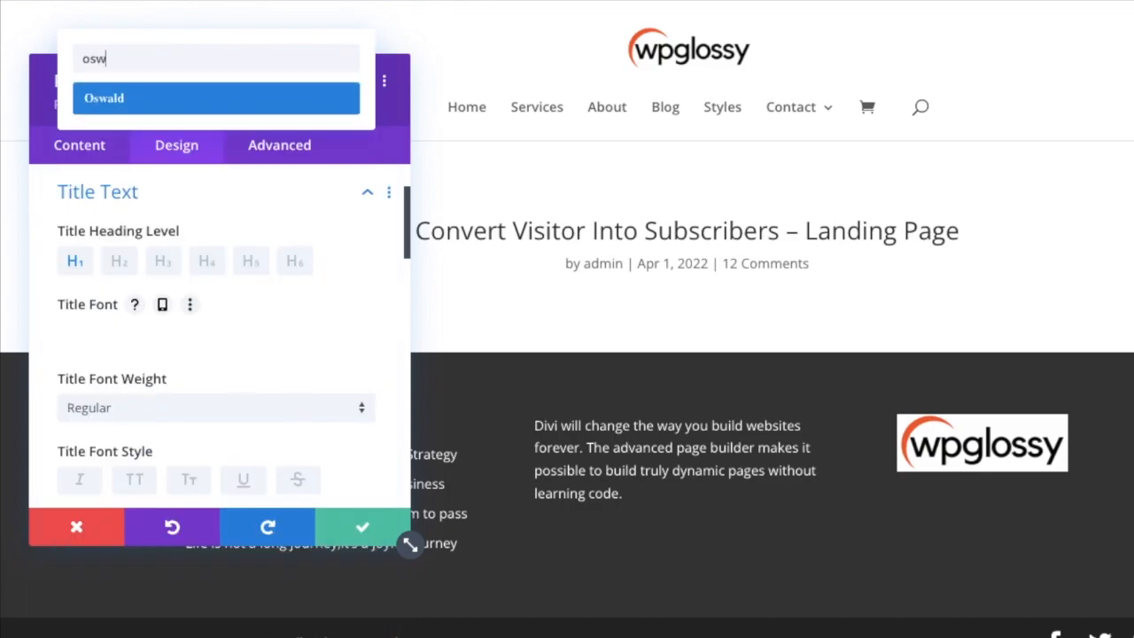
left_click(142, 95)
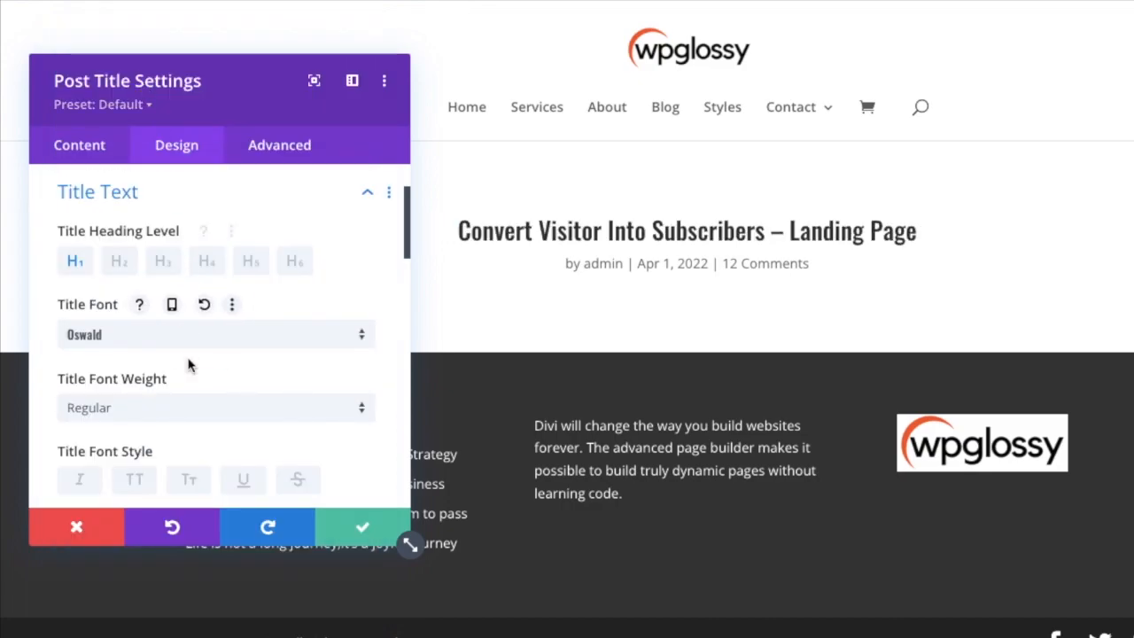
Increase the title text size of the Post Title module to 46px.
scroll(190, 362, "down", 2)
scroll(190, 365, "down", 5)
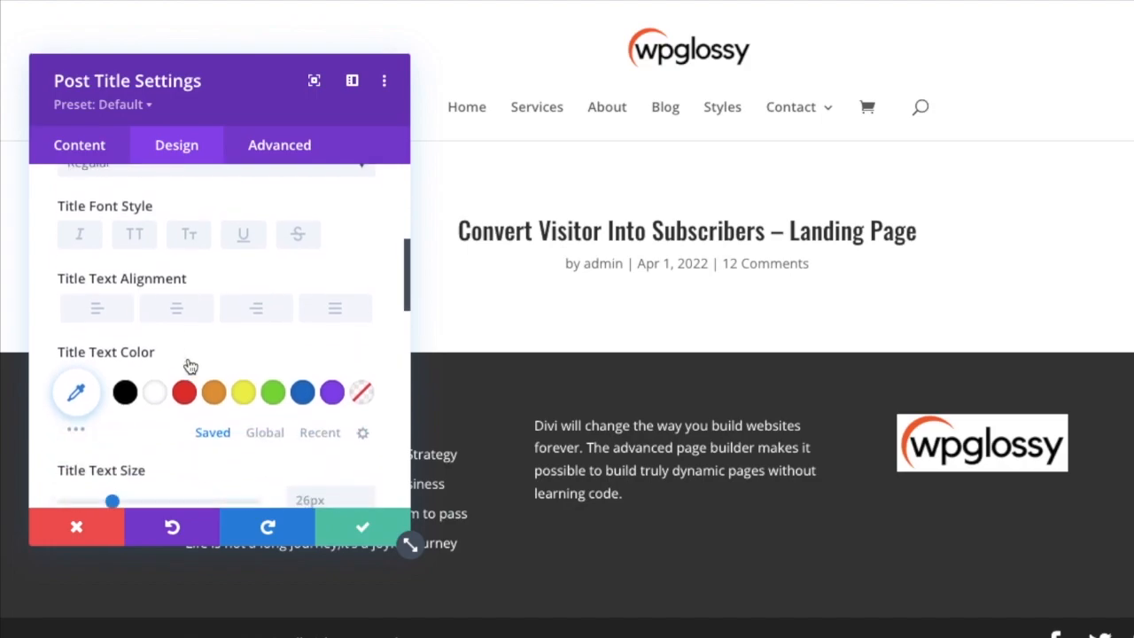
left_click_drag(112, 322, 151, 324)
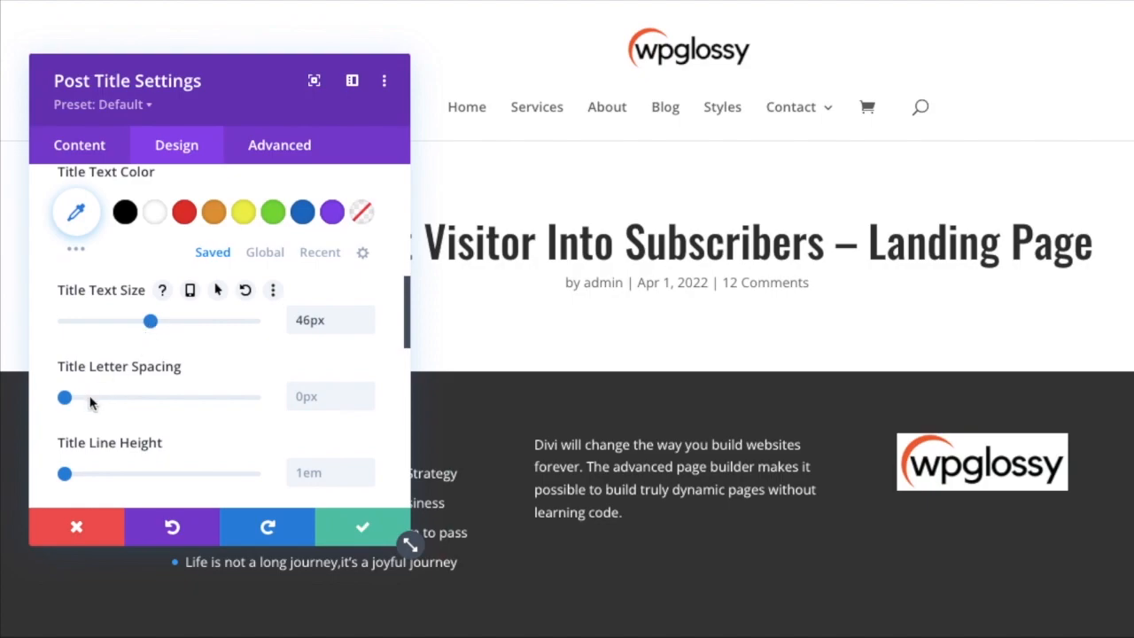
Turn off the meta and featured image elements of the Post Title module and save its settings.
scroll(81, 450, "down", 2)
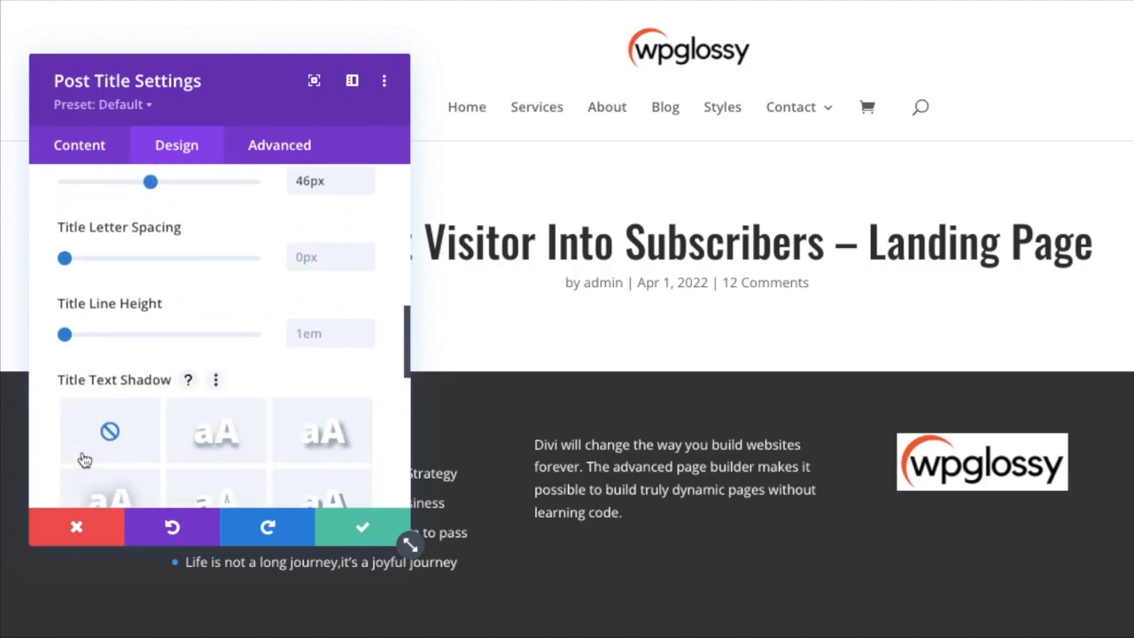
scroll(83, 458, "down", 4)
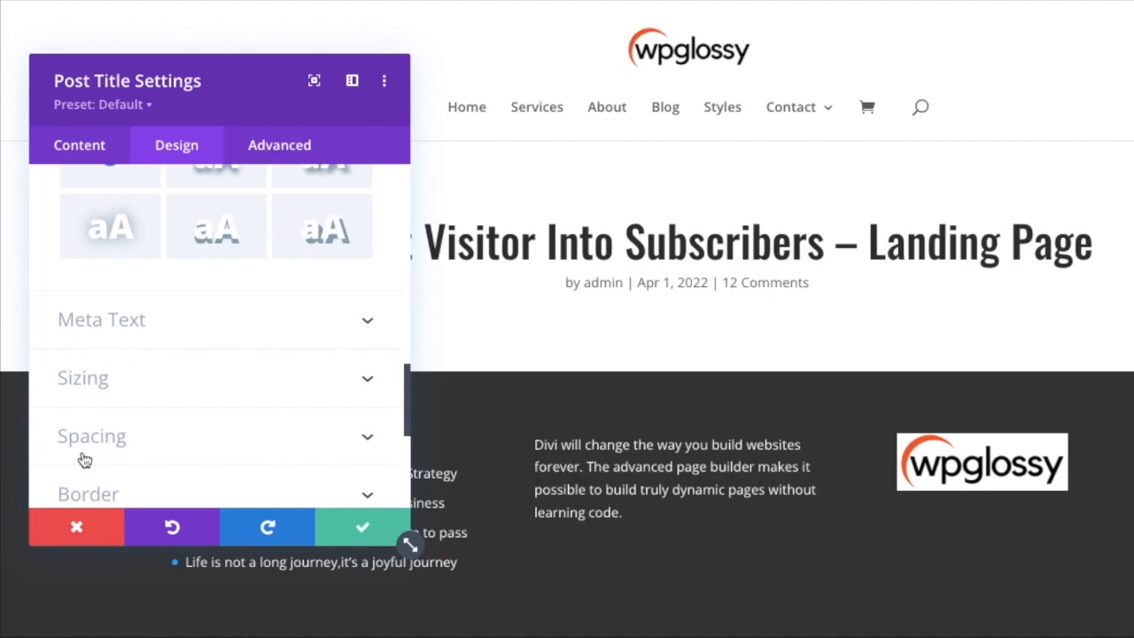
scroll(83, 458, "down", 5)
scroll(83, 459, "up", 2)
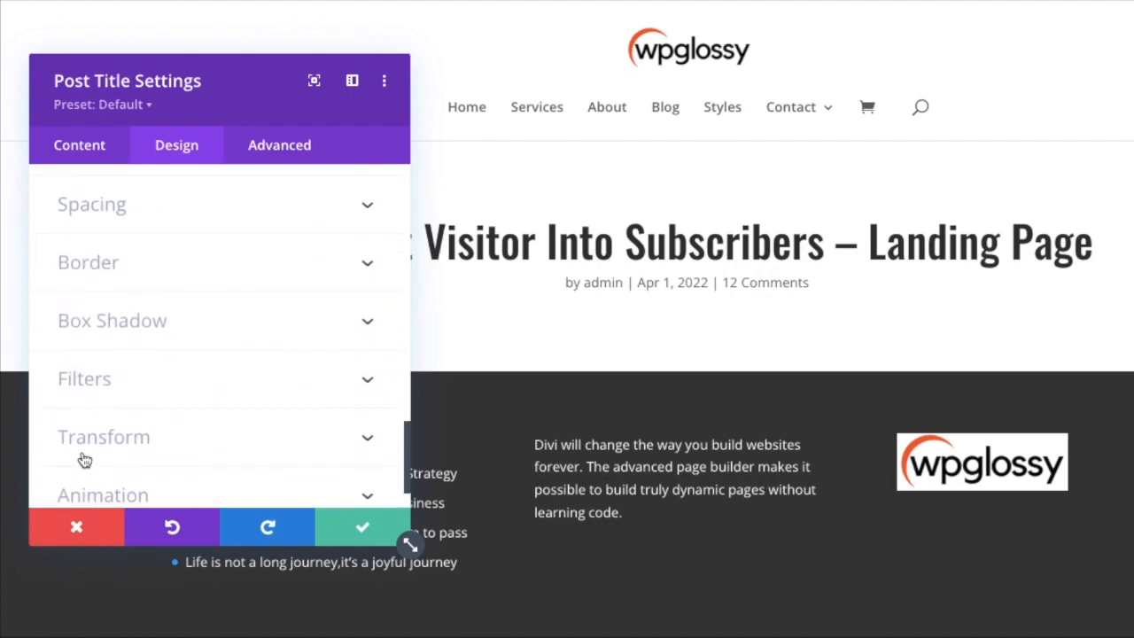
scroll(83, 459, "up", 10)
left_click(85, 148)
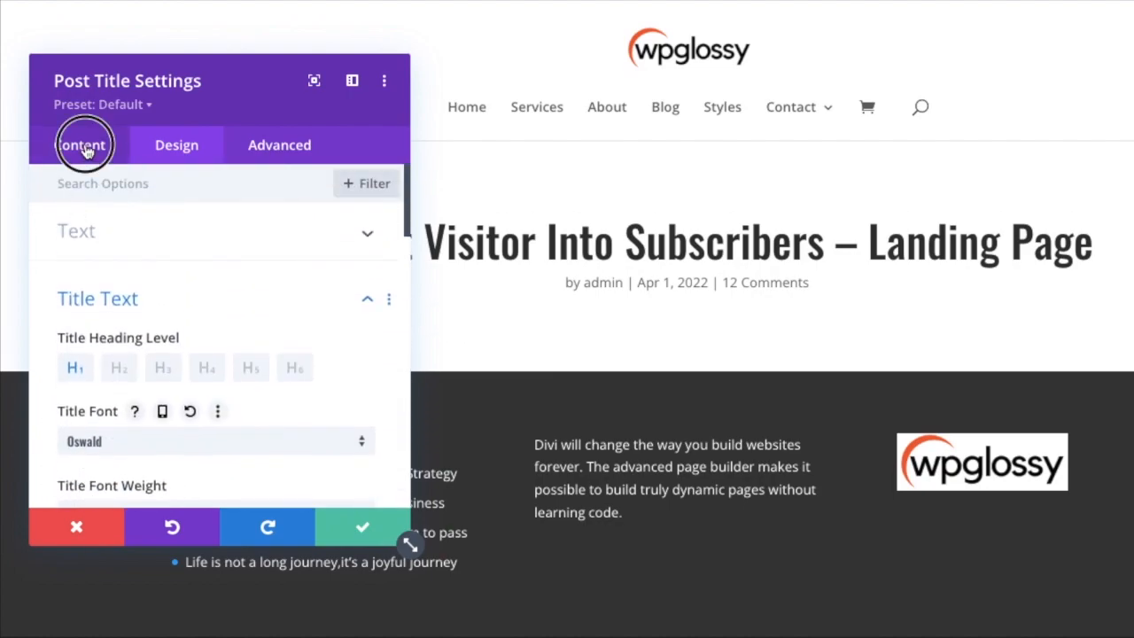
left_click(181, 241)
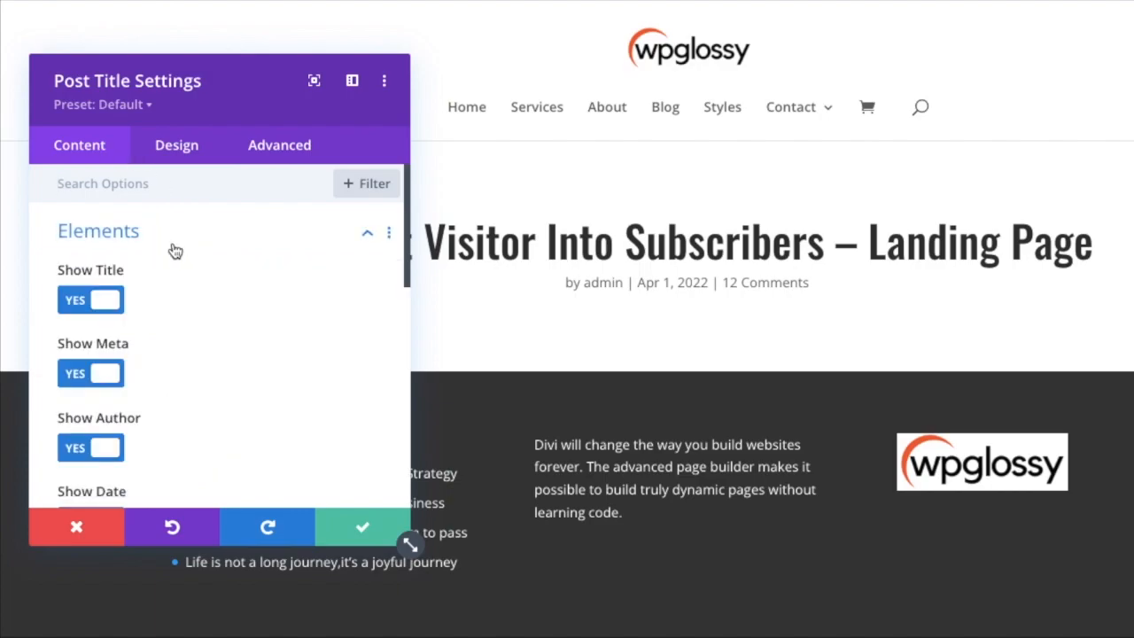
left_click(96, 379)
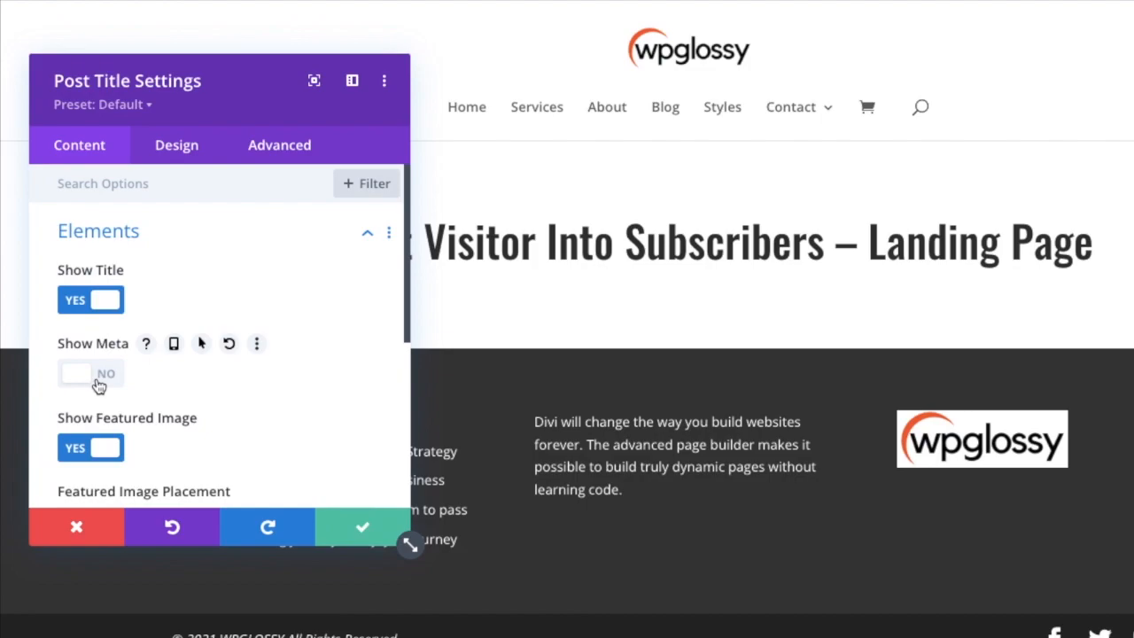
left_click(96, 447)
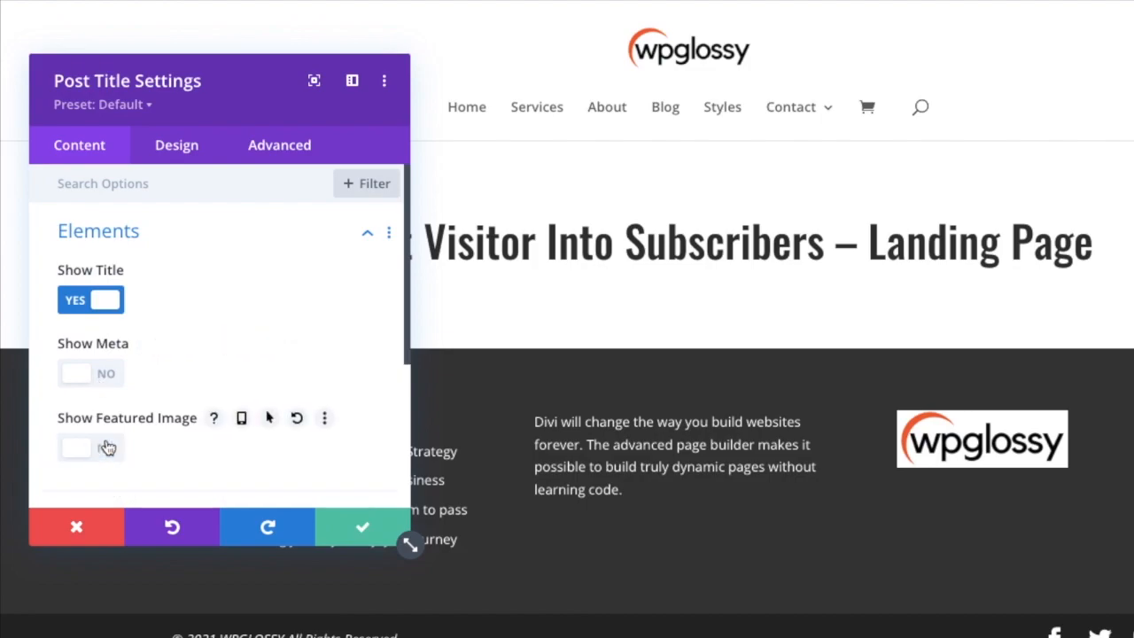
left_click(354, 529)
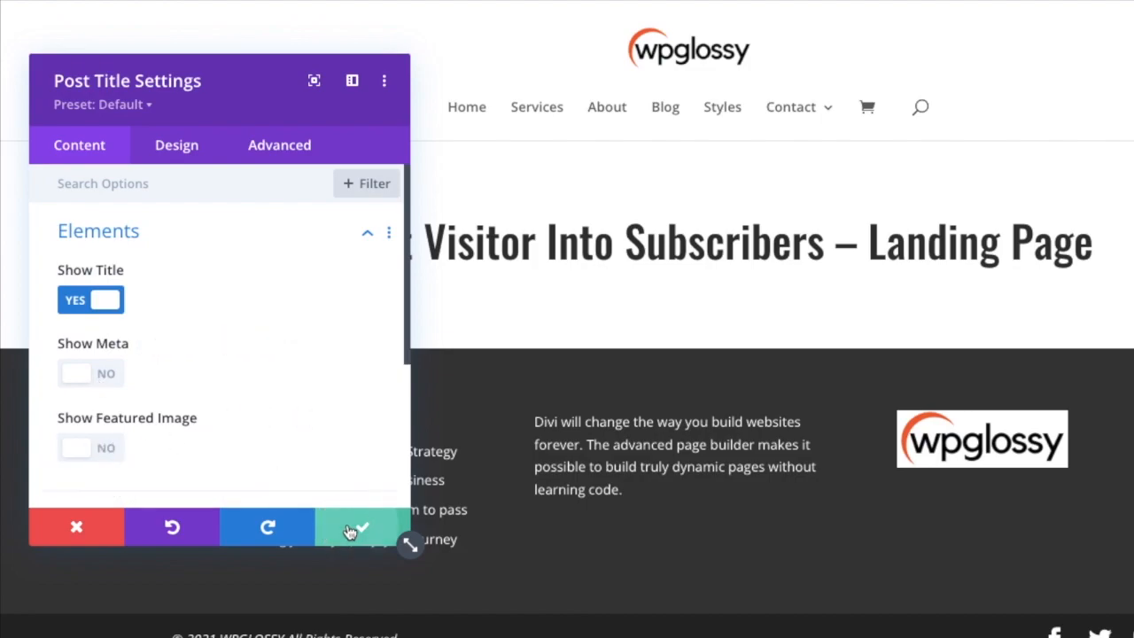
Insert a Text module directly below the post title in the same row.
mouse_move(683, 265)
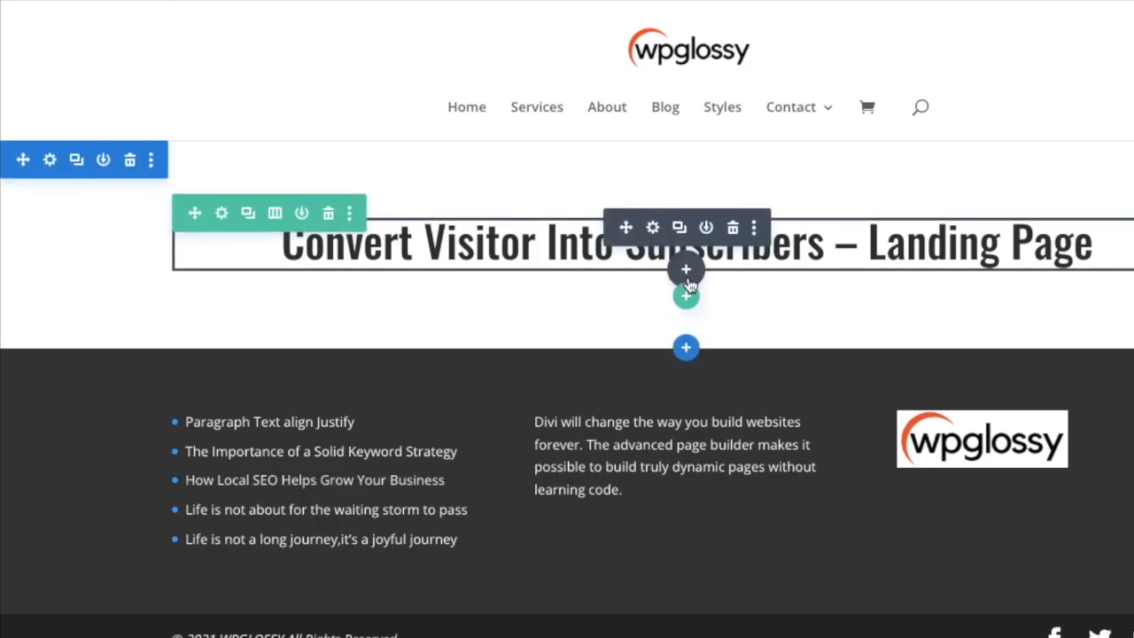
left_click(686, 271)
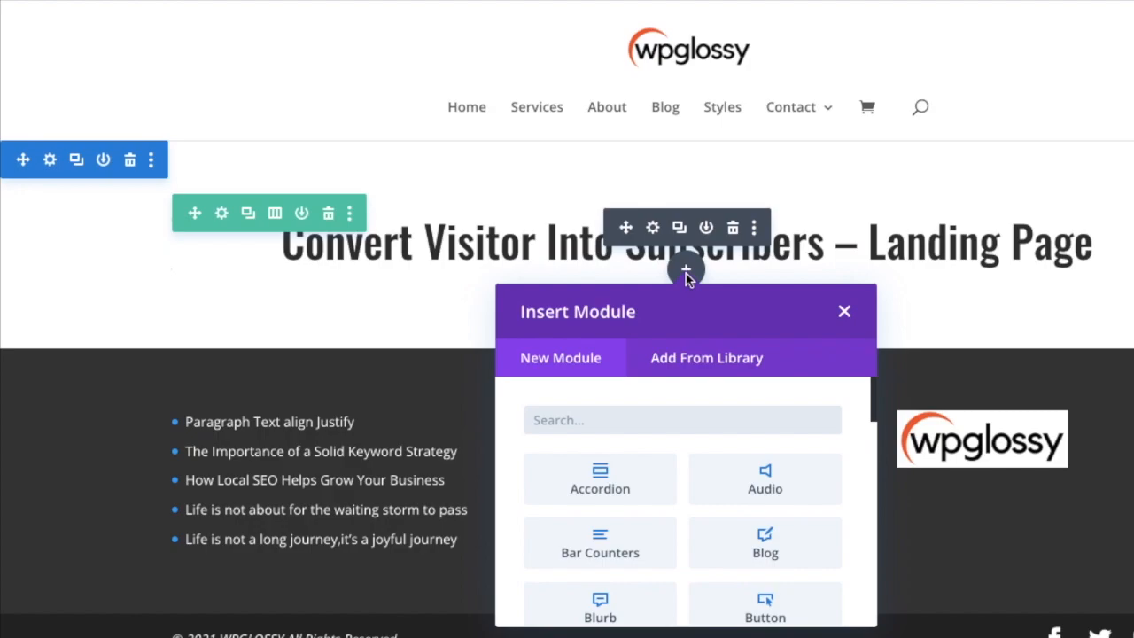
type("text")
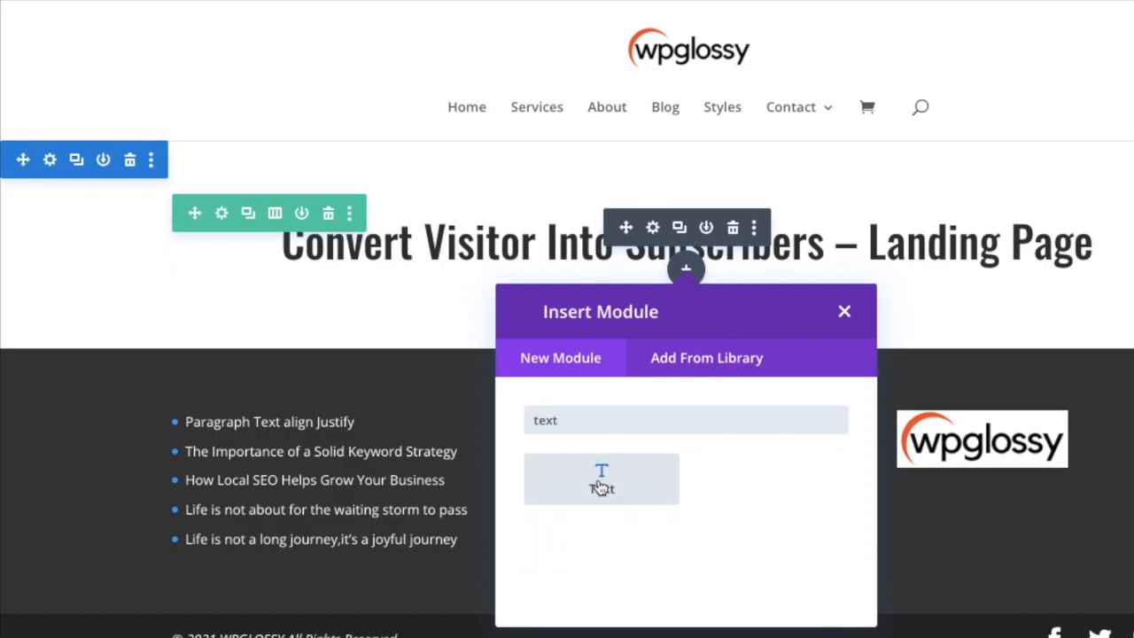
left_click(601, 480)
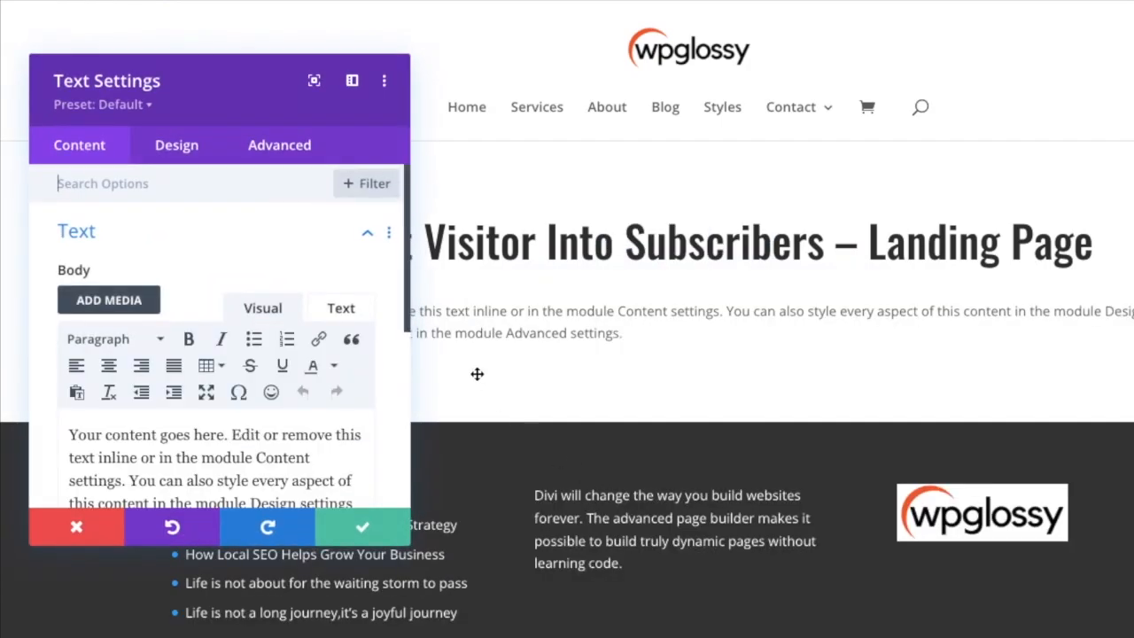
Center-align the placeholder body text of the new Text module.
scroll(236, 423, "down", 3)
left_click(186, 336)
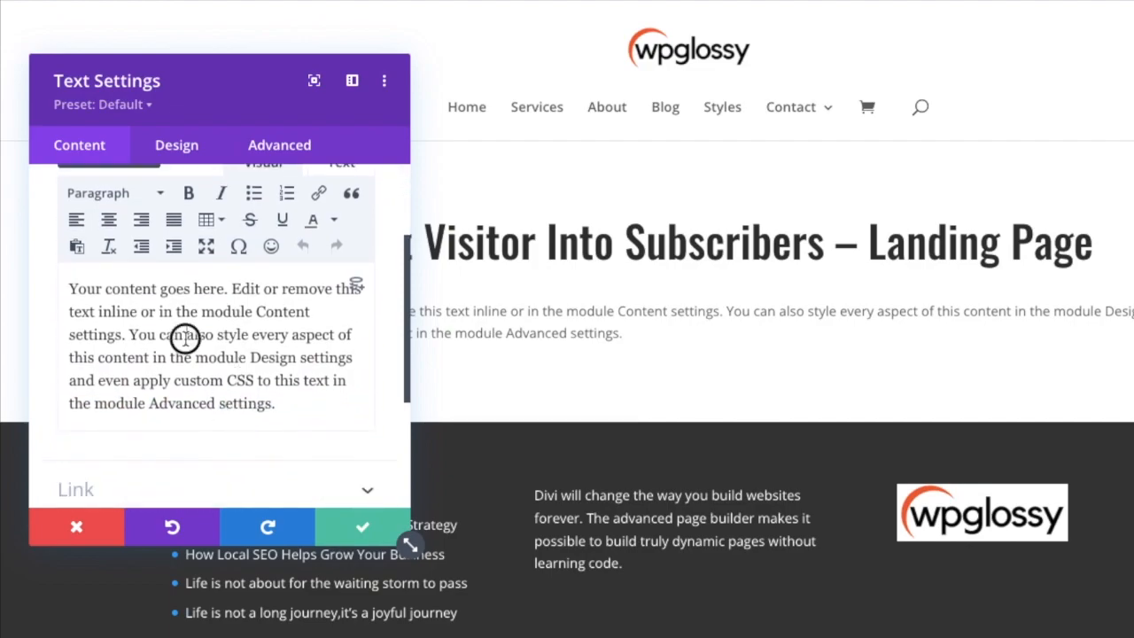
scroll(199, 279, "up", 1)
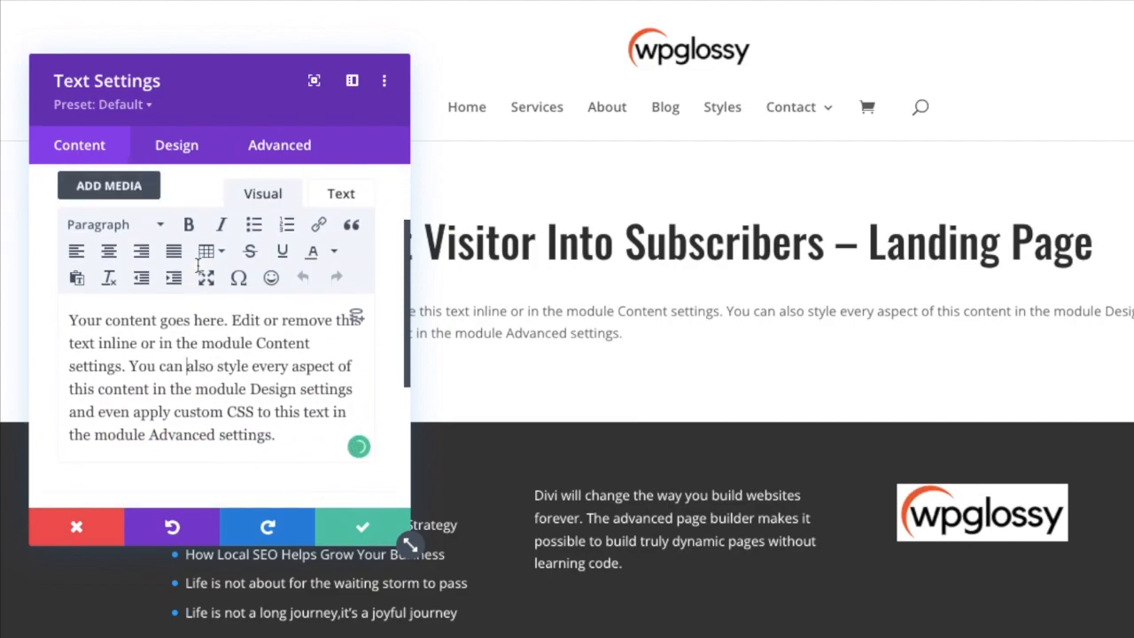
left_click(109, 266)
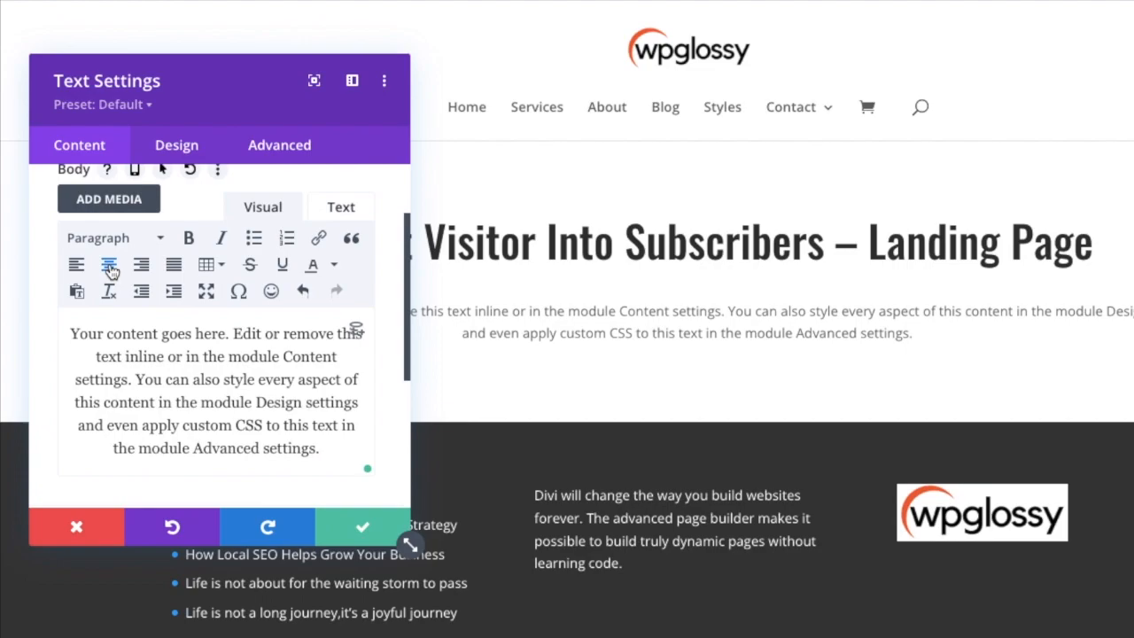
Set the body text font of the Text module to Roboto.
scroll(177, 326, "up", 2)
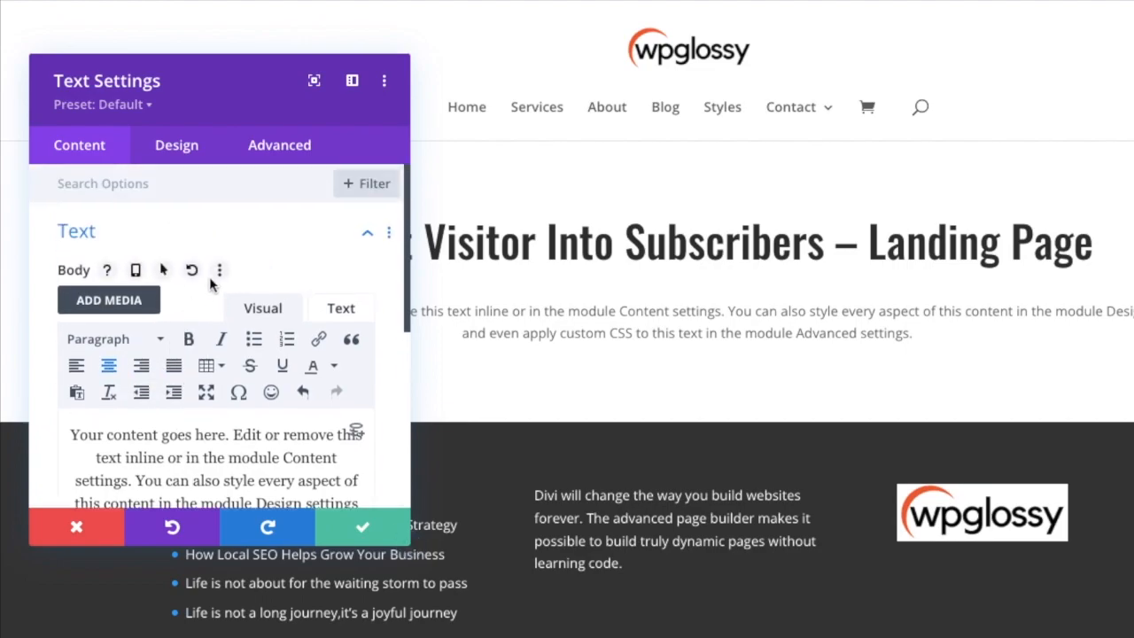
left_click(180, 161)
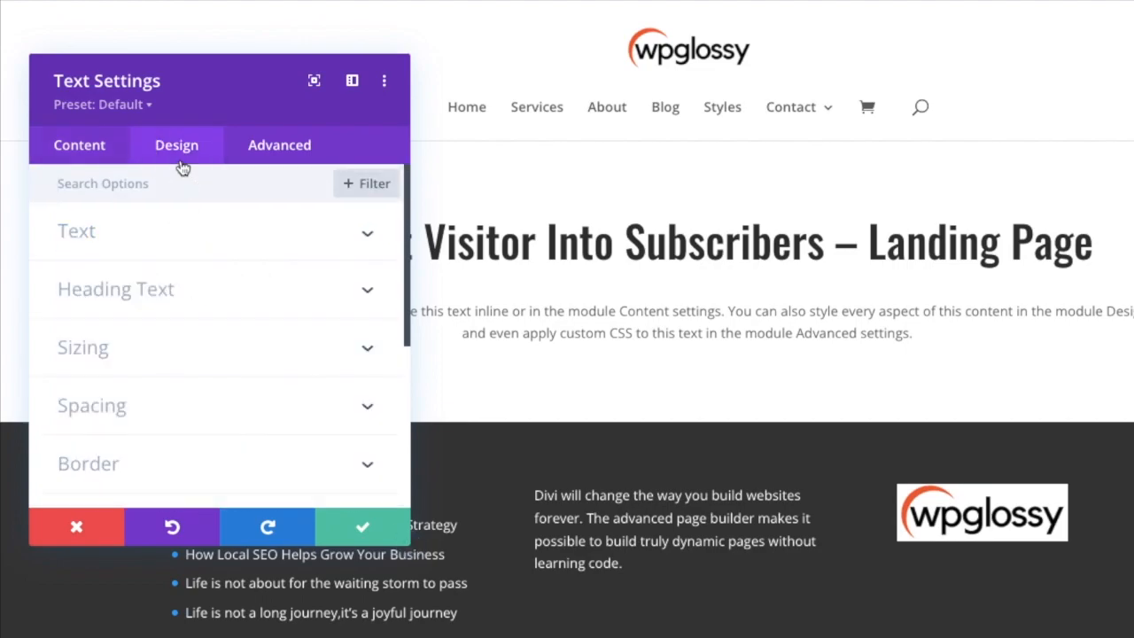
left_click(190, 233)
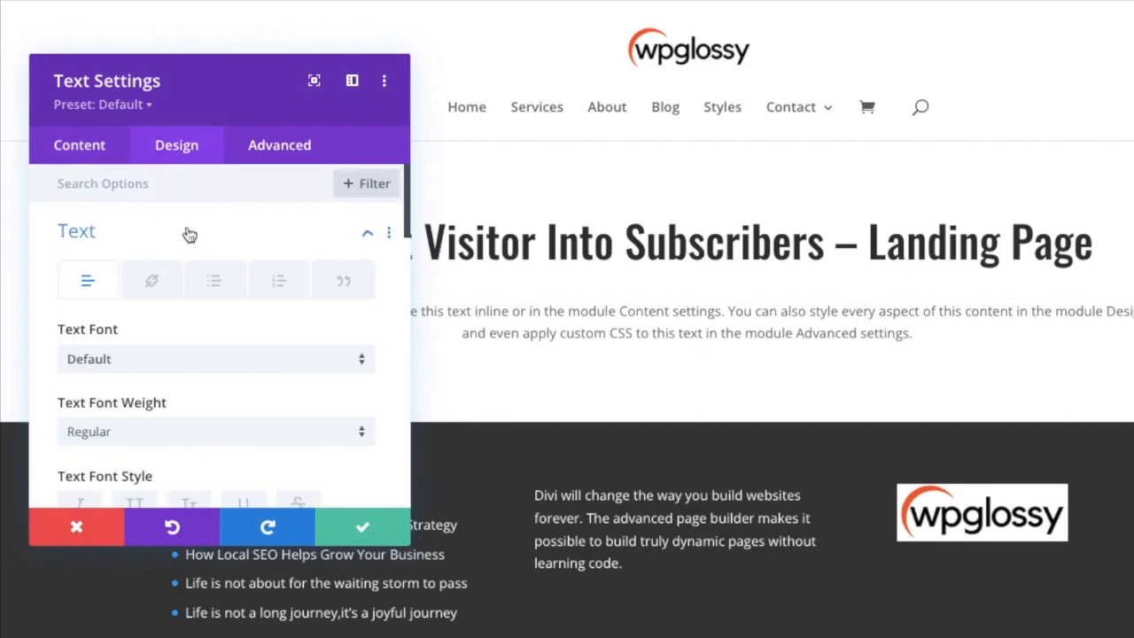
left_click(152, 365)
type("robo")
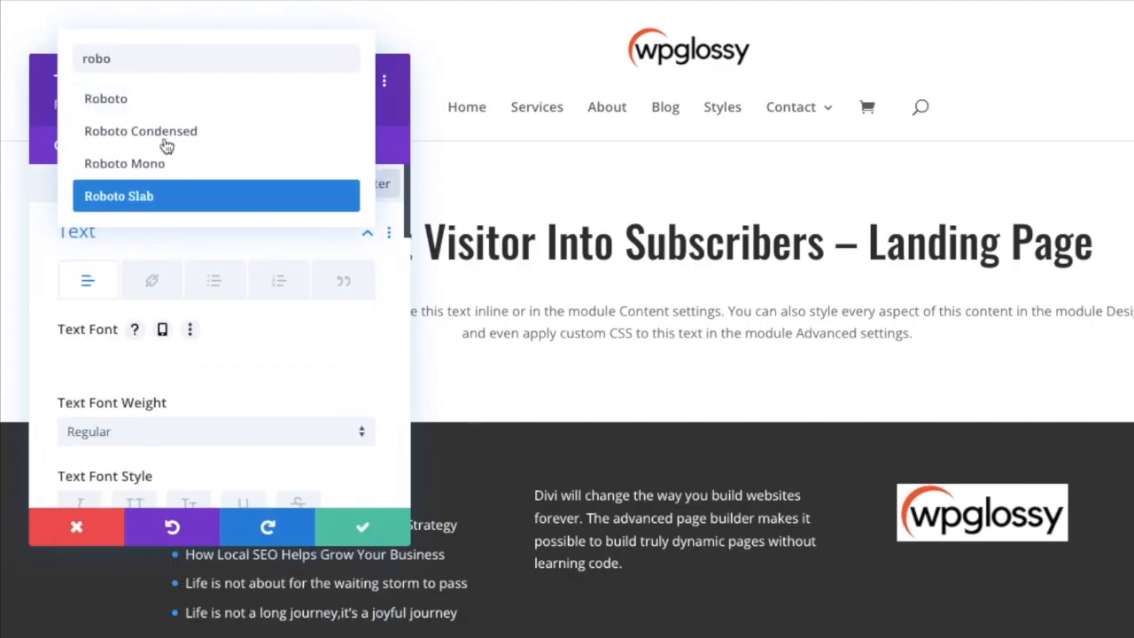
left_click(156, 98)
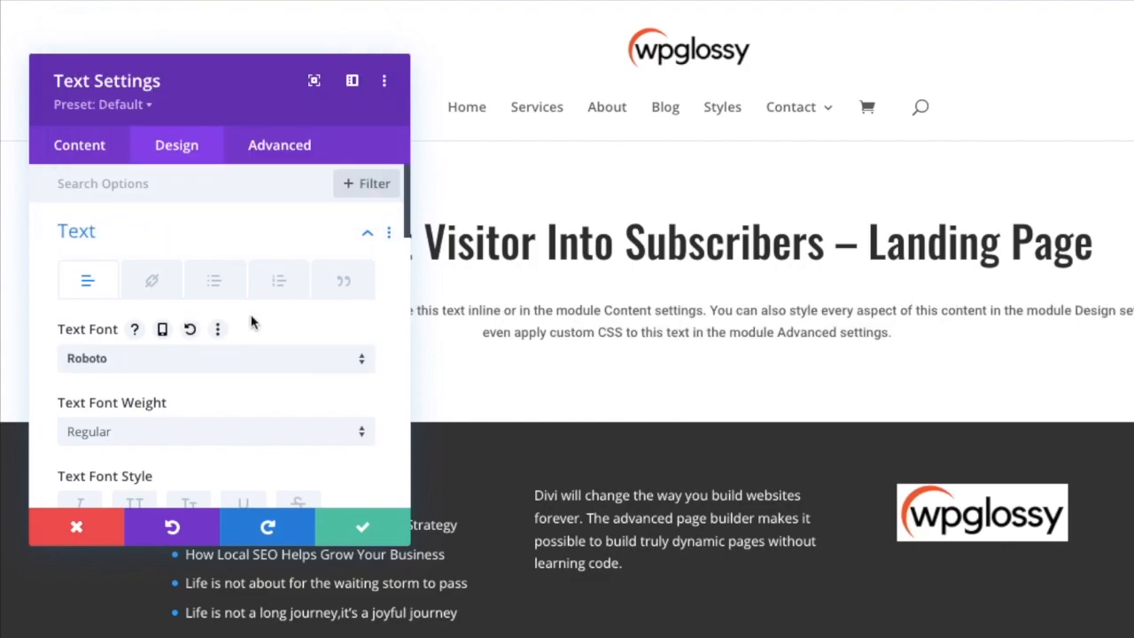
Slightly increase the Text module's text size, set its line height to 2em, and save the settings.
scroll(251, 323, "down", 5)
left_click_drag(90, 342, 95, 342)
scroll(179, 374, "down", 5)
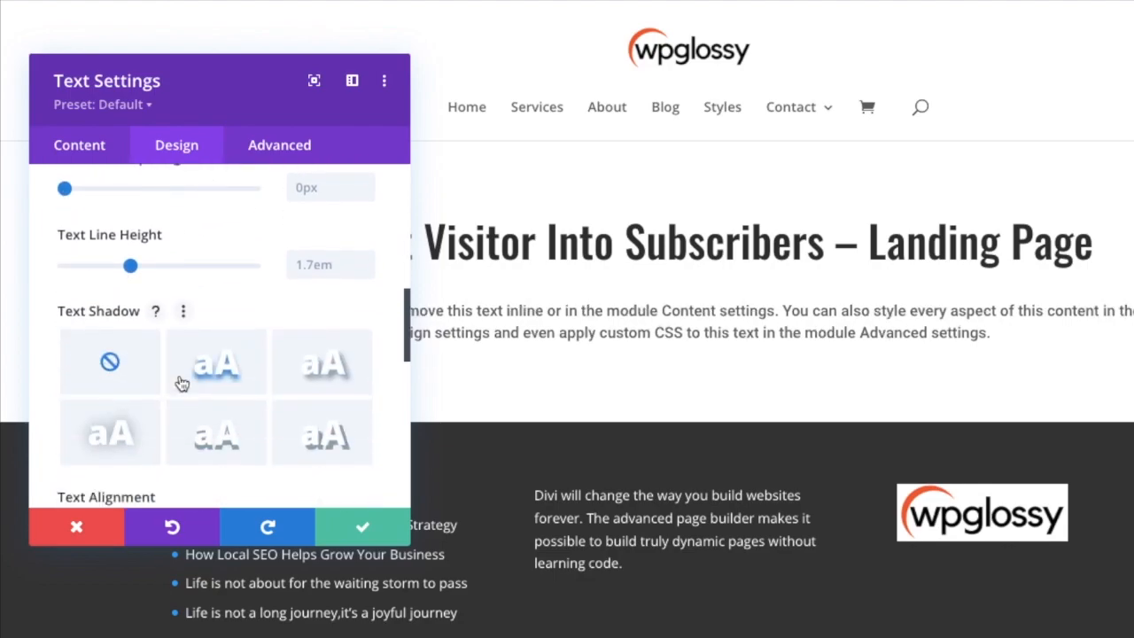
left_click_drag(131, 265, 159, 266)
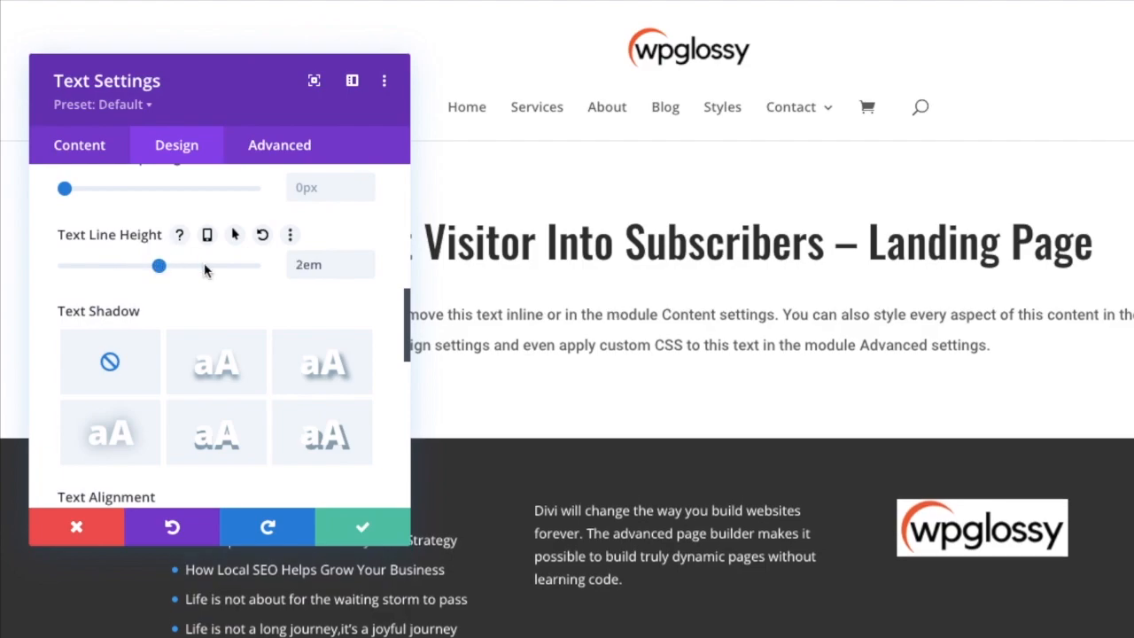
left_click(366, 528)
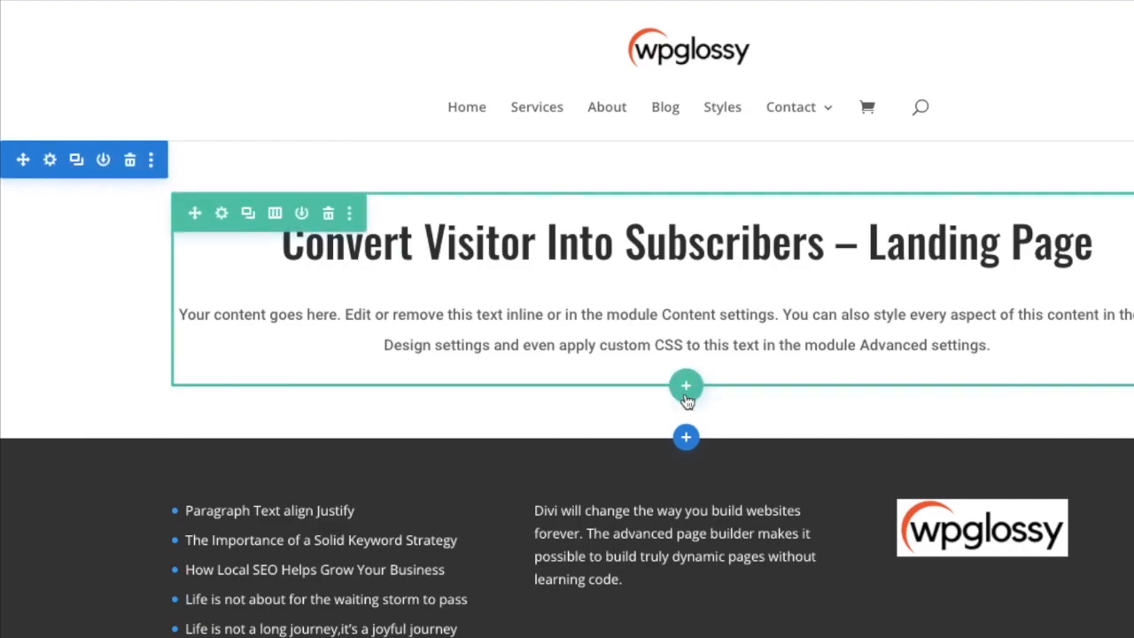
Add a row with two equal columns below the existing row and insert a Text module in its first column.
left_click(687, 395)
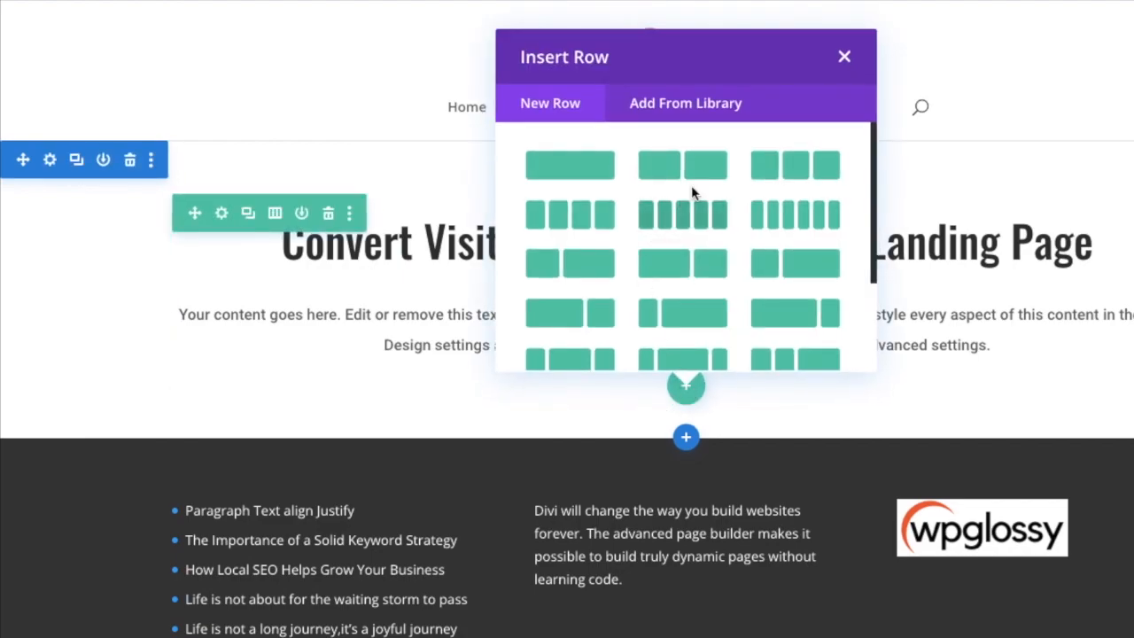
left_click(695, 169)
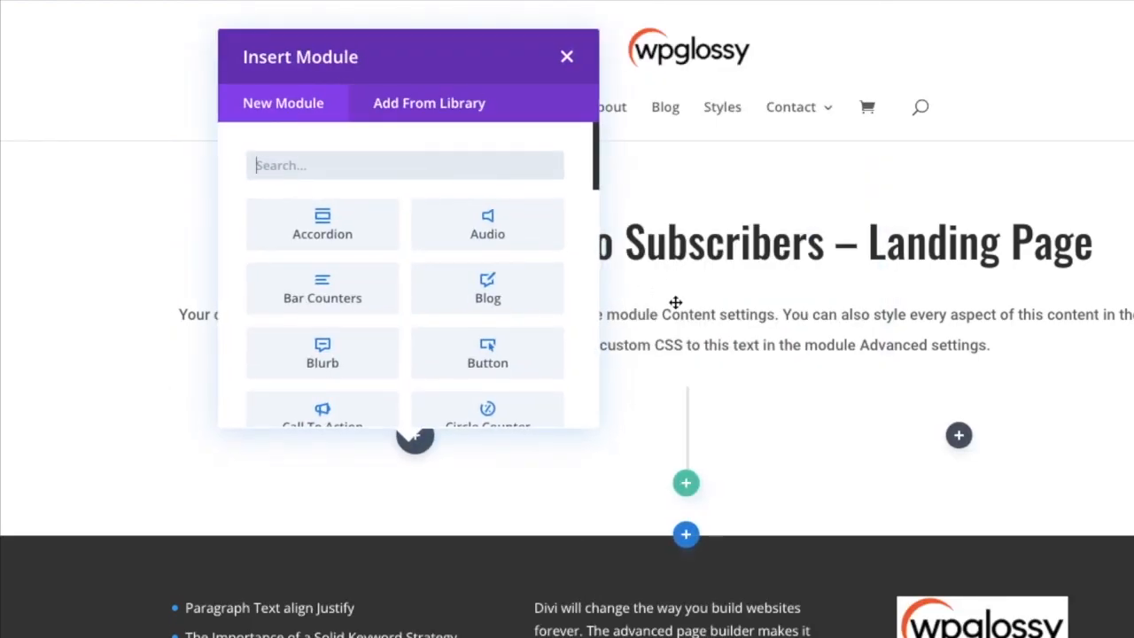
left_click(361, 164)
type("text")
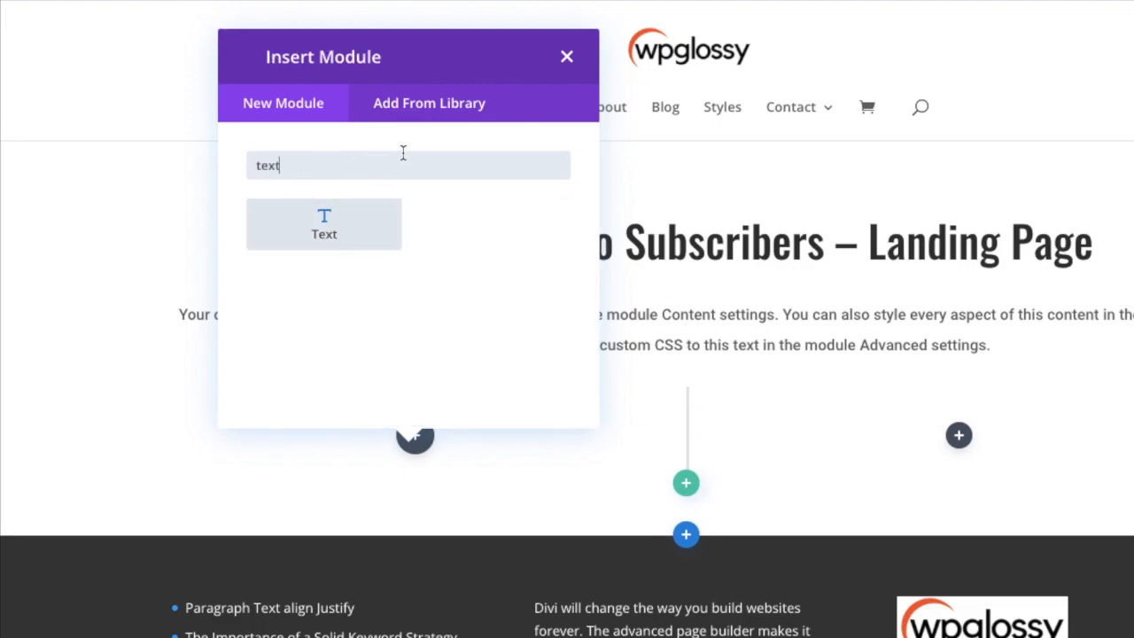
left_click(324, 223)
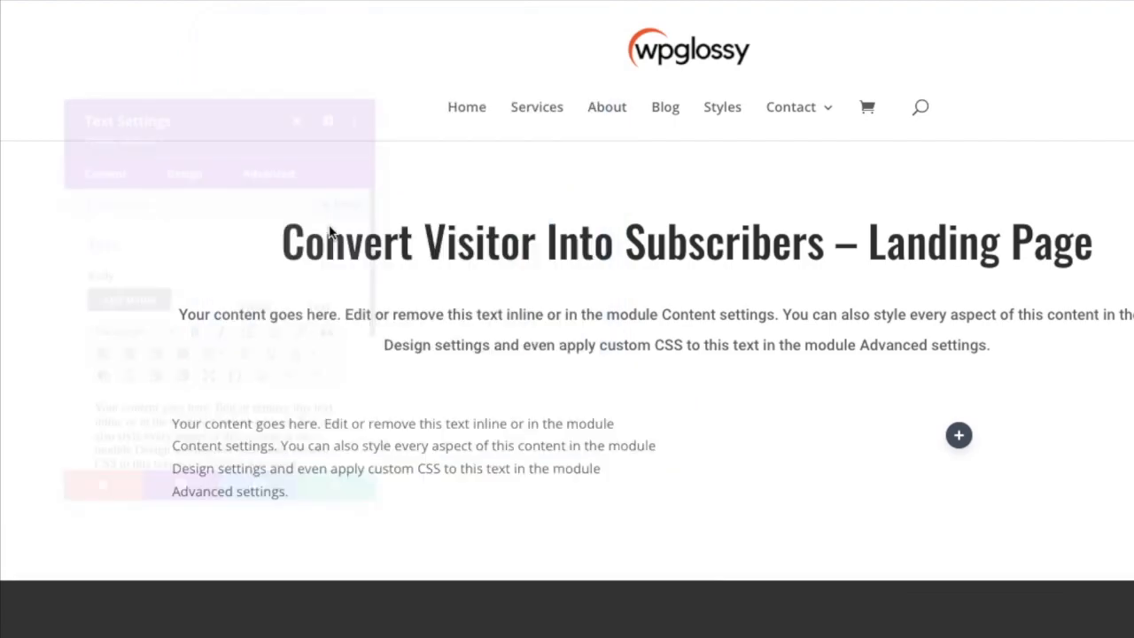
Add the line "Explain Some Best Features Here..." above the placeholder text and format it as Heading 2.
scroll(221, 324, "down", 2)
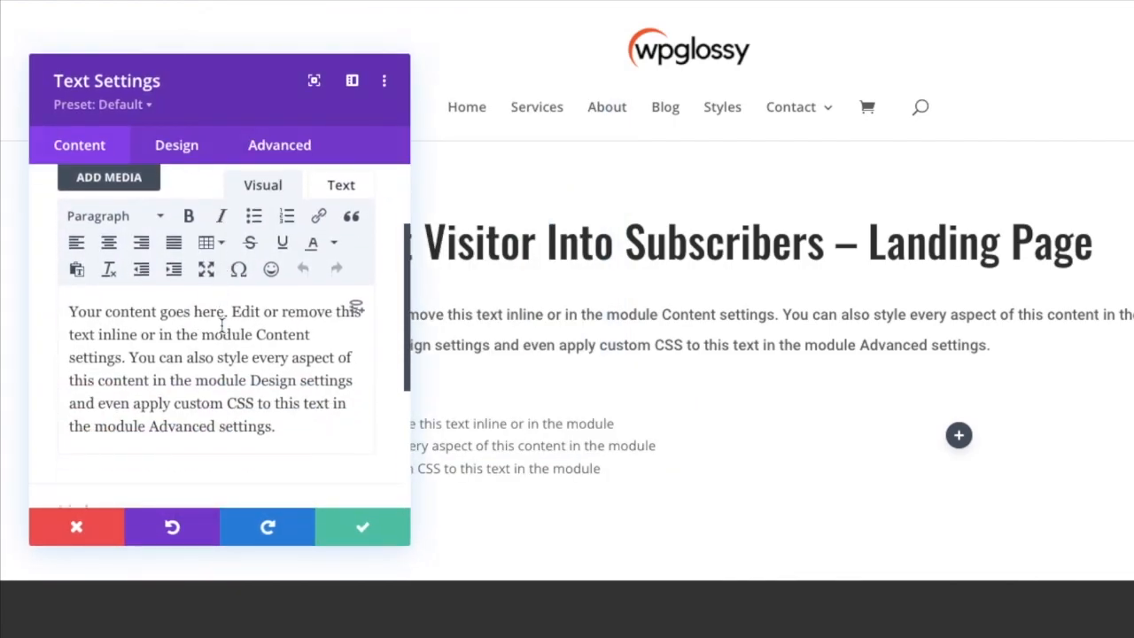
left_click(69, 310)
key("Return")
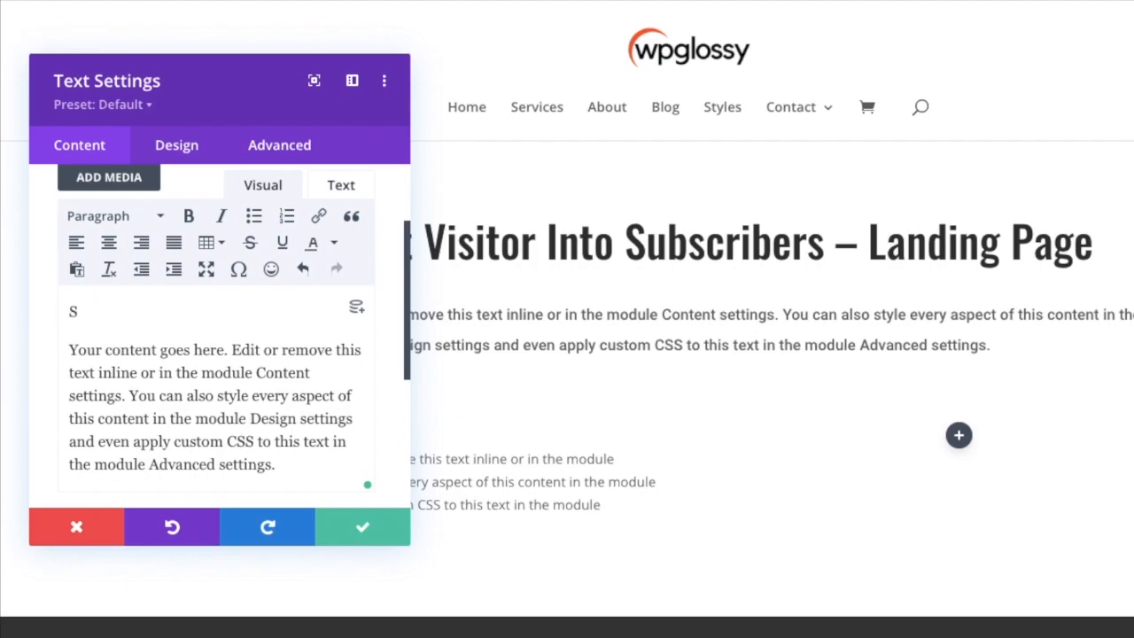
type("Exp")
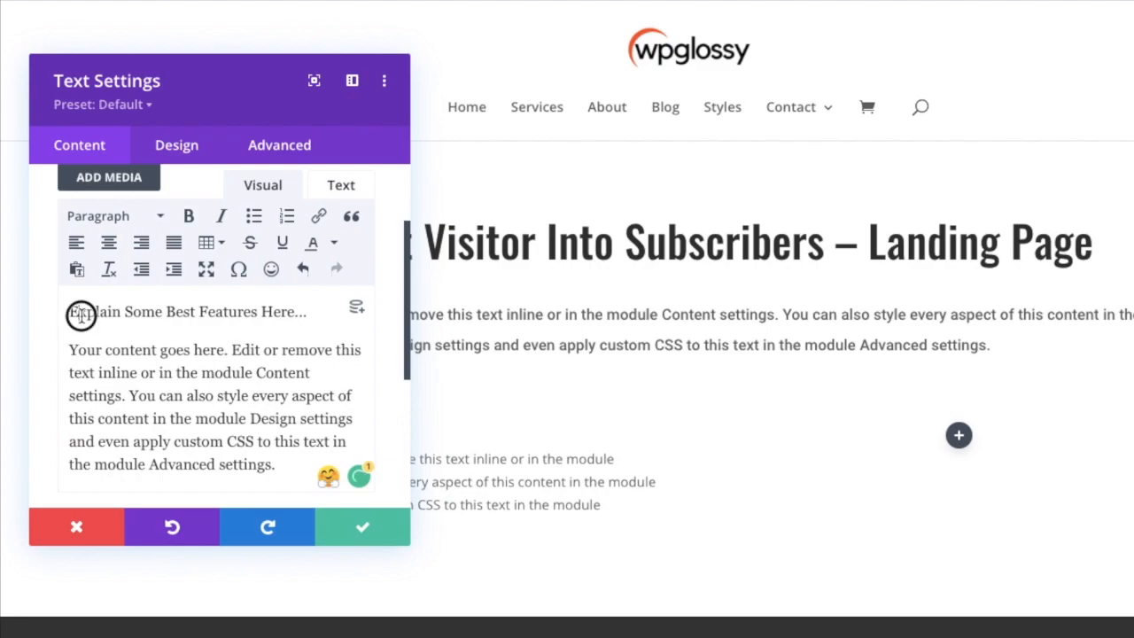
left_click_drag(68, 312, 307, 312)
left_click(107, 216)
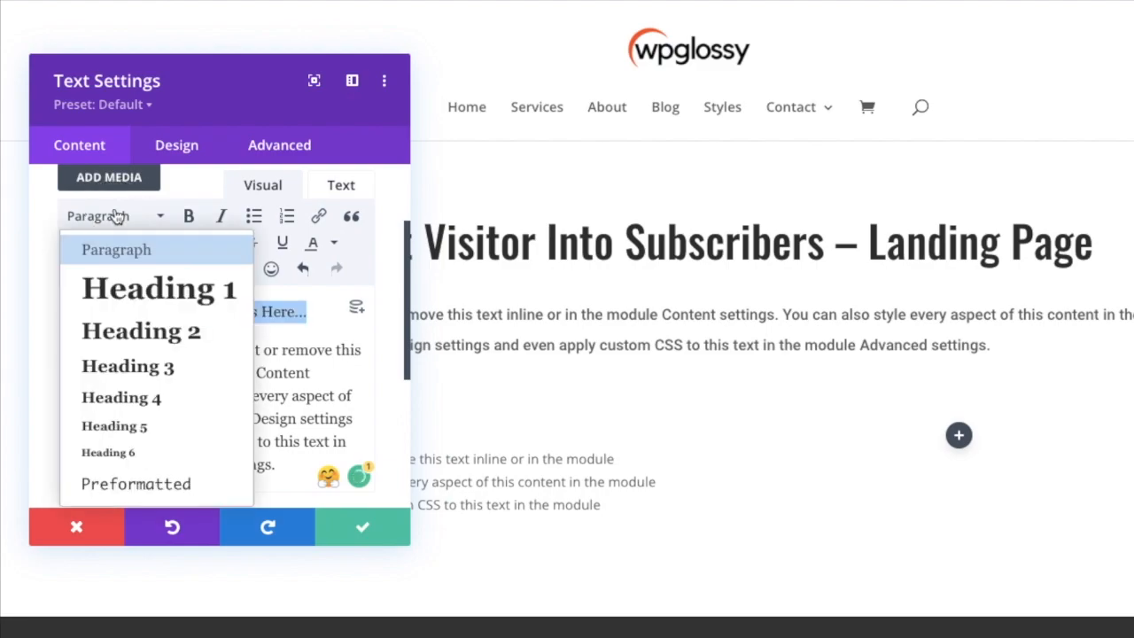
left_click(152, 331)
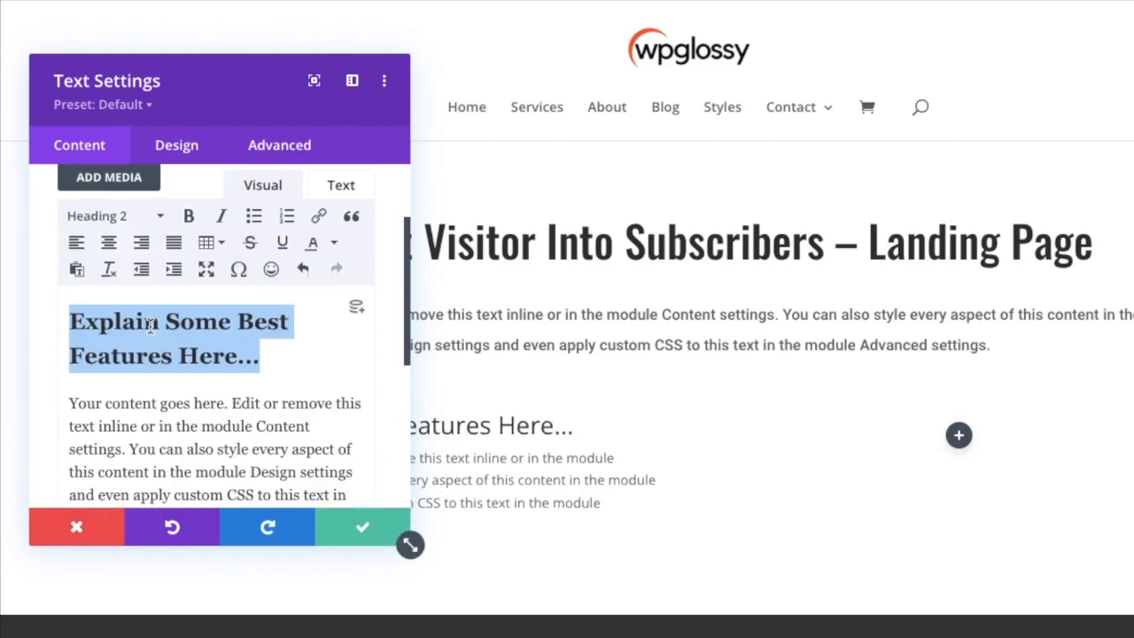
Split the placeholder paragraph before "You can also style" and add a copy of both resulting paragraphs below them.
scroll(180, 382, "down", 2)
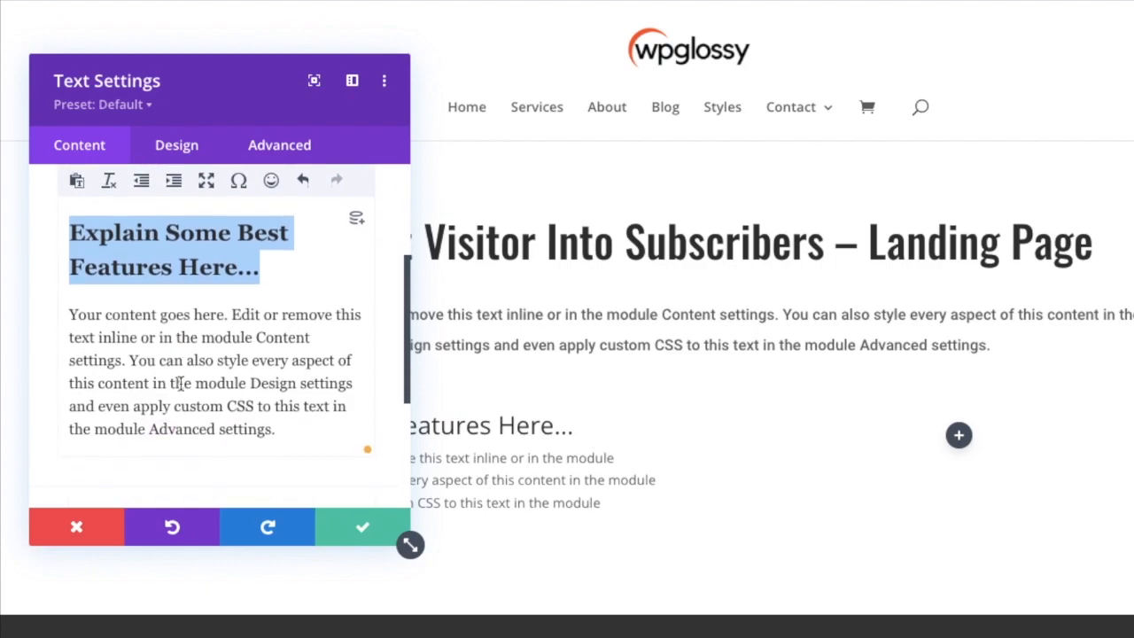
left_click(131, 363)
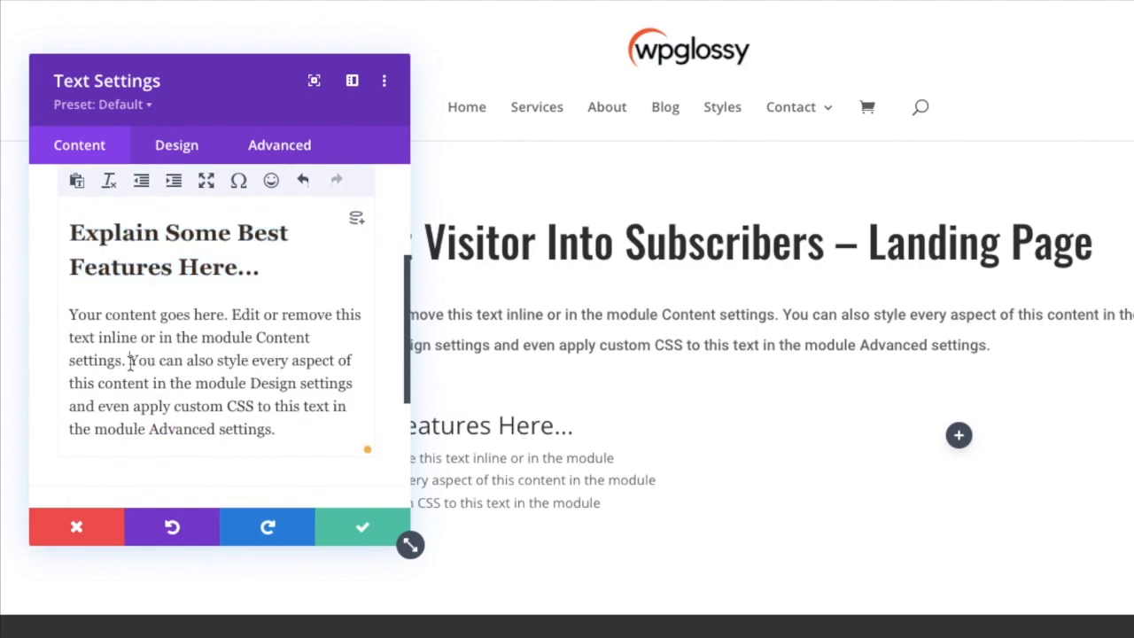
key("Return")
left_click_drag(255, 467, 43, 291)
key("ctrl+c")
left_click(267, 458)
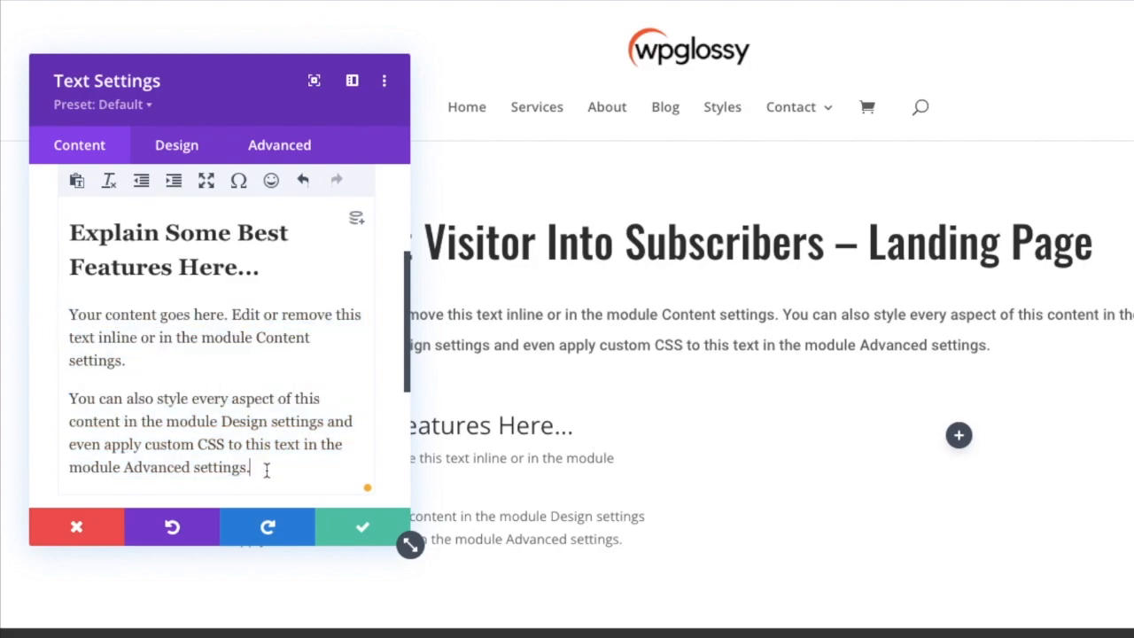
key("Return")
key("ctrl+v")
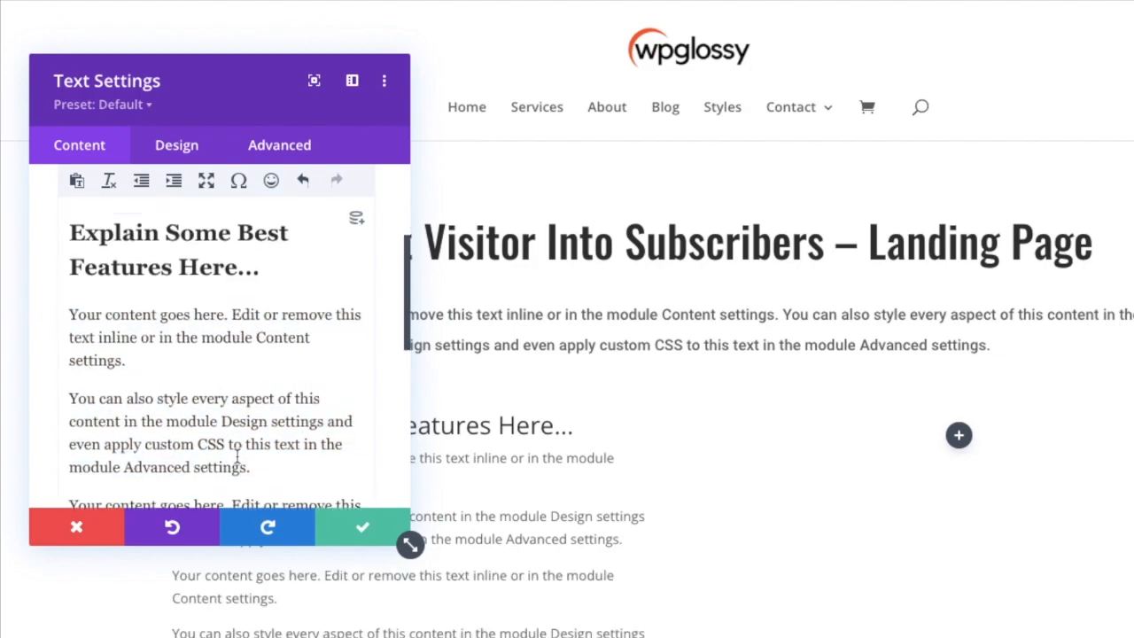
Append a copy of the "Your content goes here" paragraph at the end of the body text.
scroll(238, 454, "down", 3)
left_click_drag(171, 431, 62, 380)
key("ctrl+c")
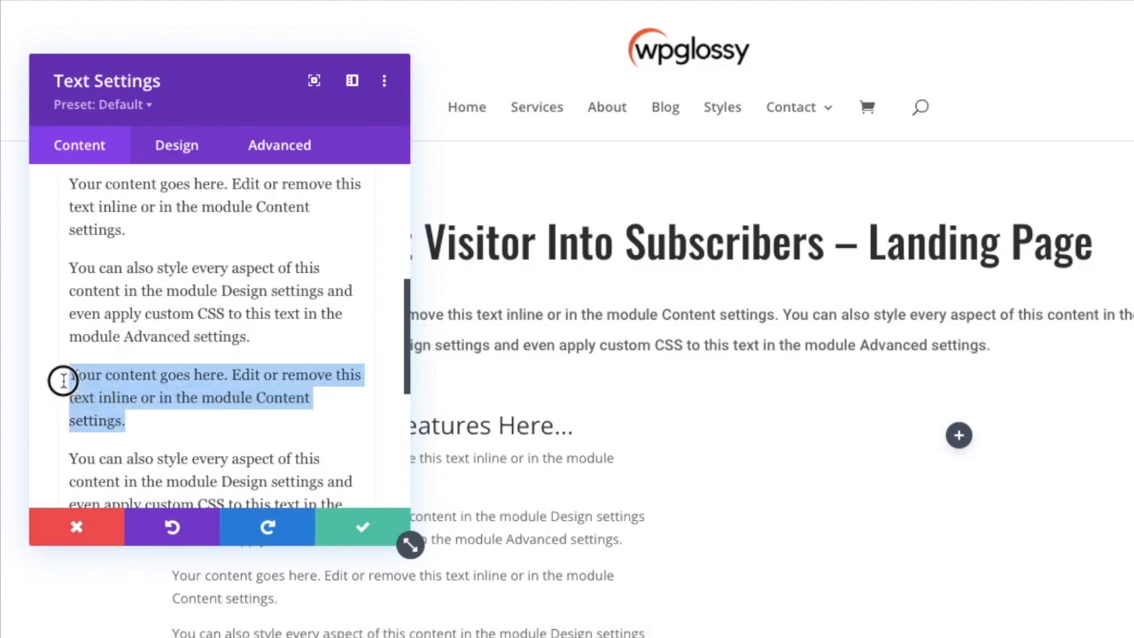
scroll(149, 420, "down", 4)
left_click(260, 347)
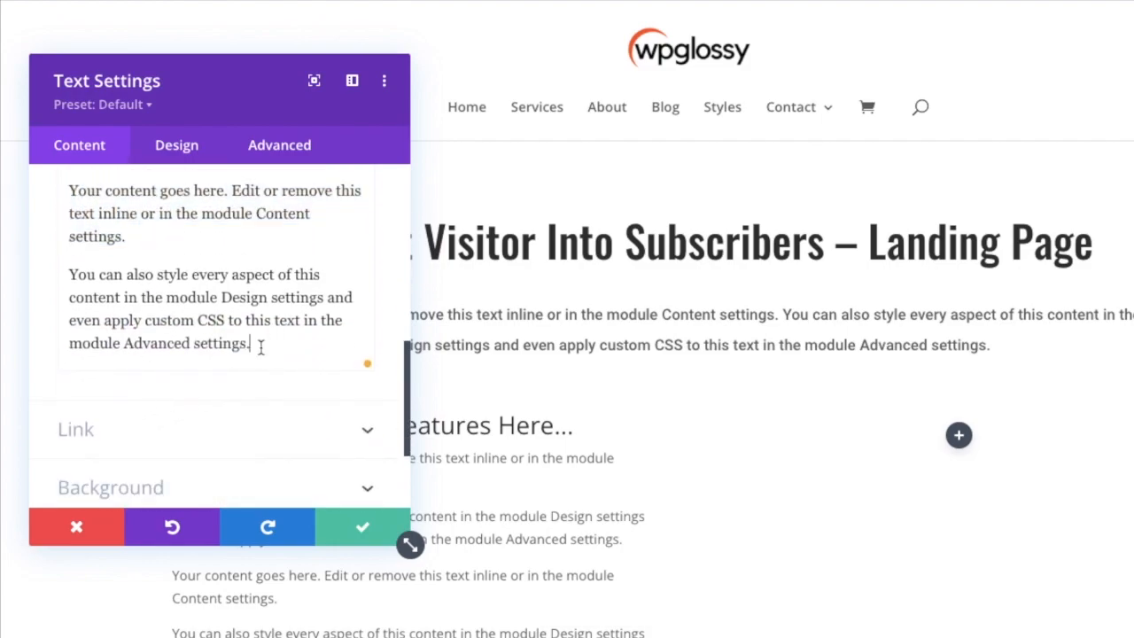
key("Return")
key("ctrl+v")
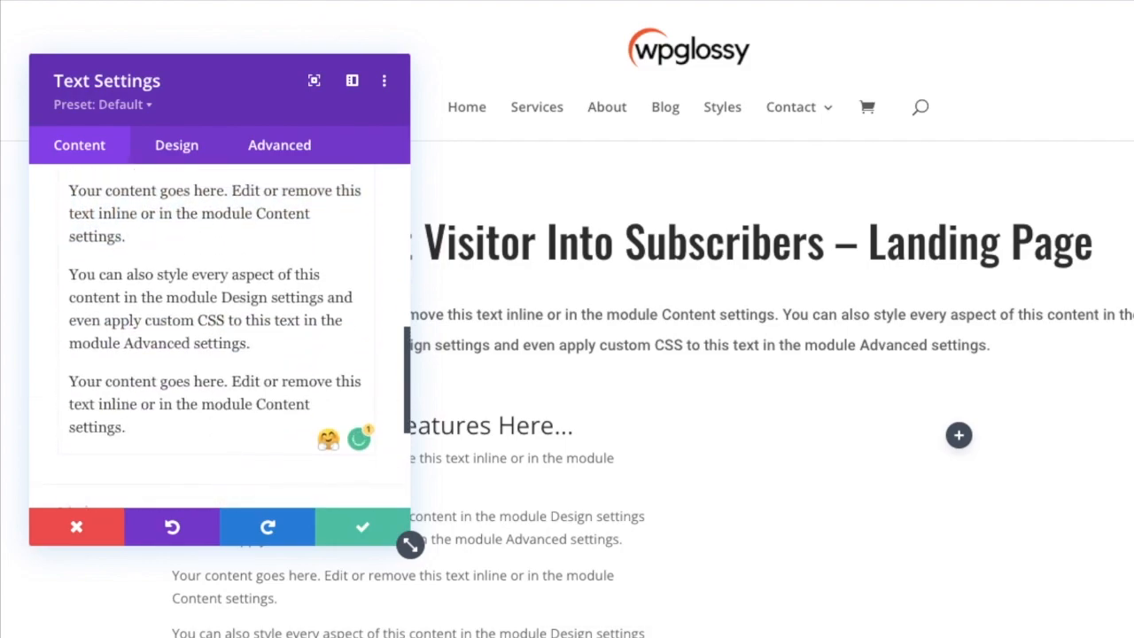
Try formatting the whole body, heading included, as a numbered list, and undo it.
key("ctrl+a")
type("Explain Some Best Features Here...")
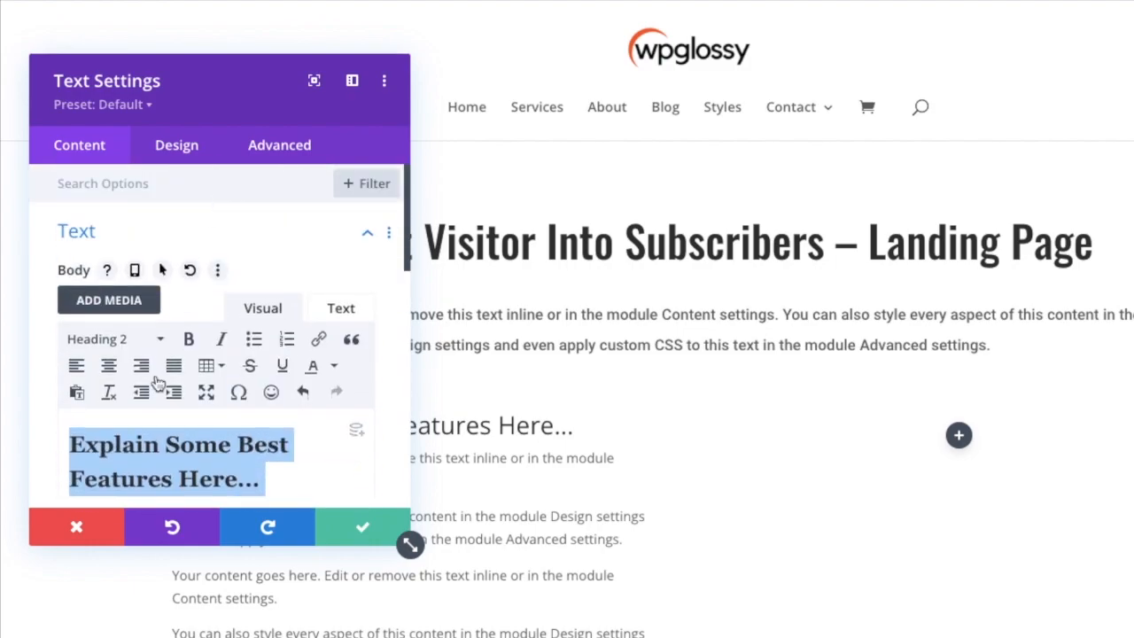
left_click(286, 340)
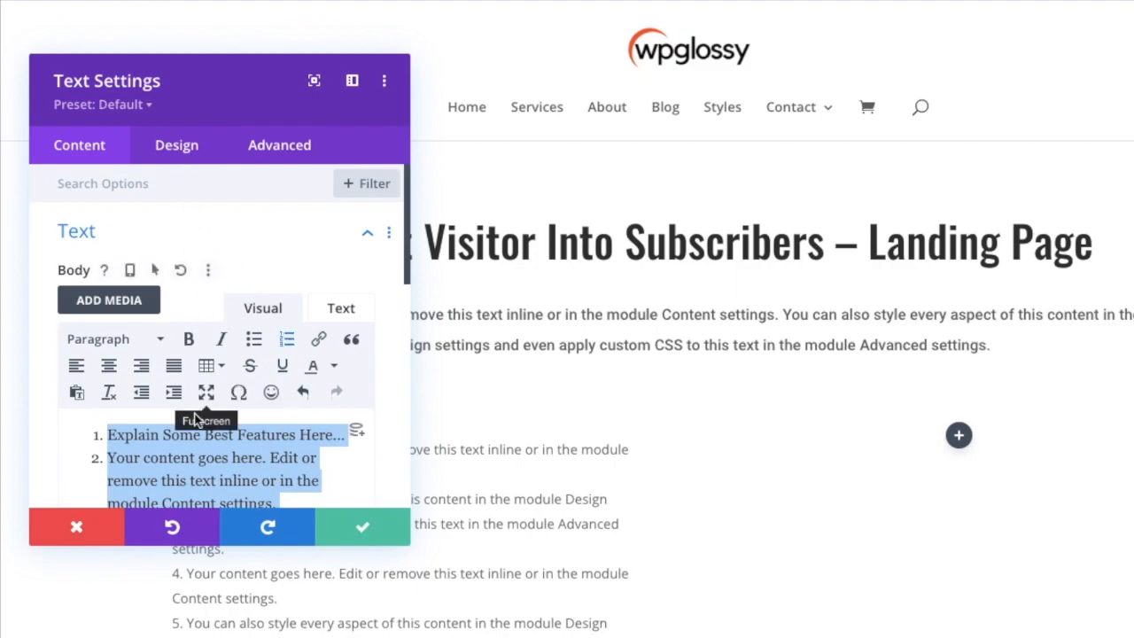
scroll(199, 403, "down", 4)
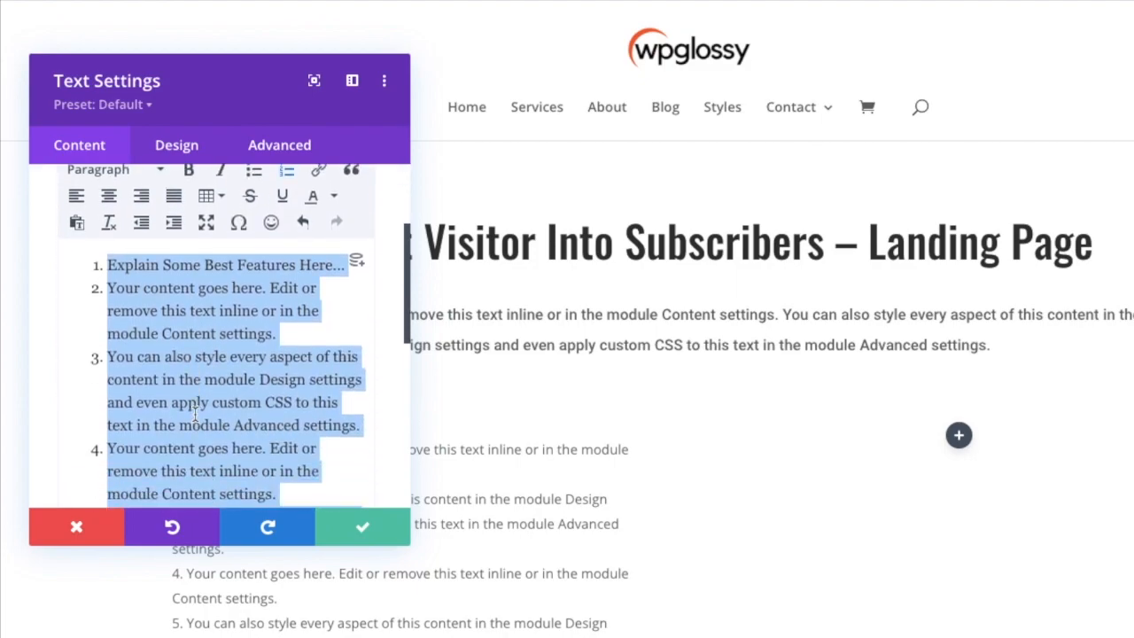
key("ctrl+z")
Format all the paragraphs below the "Explain Some Best Features Here..." heading as a numbered list.
left_click(100, 354)
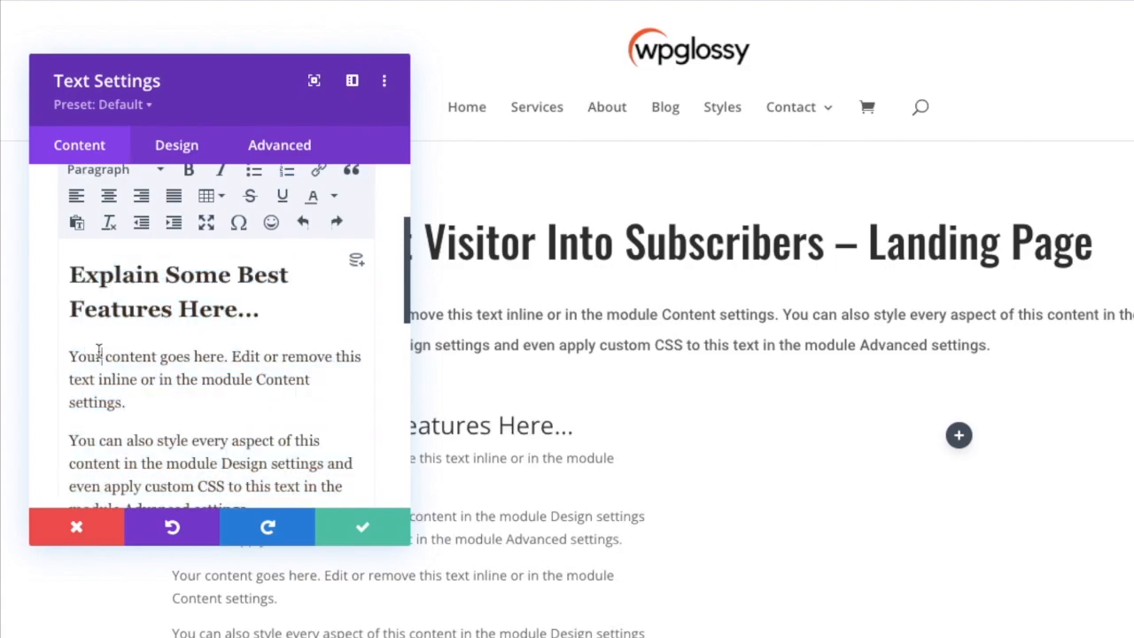
left_click_drag(70, 356, 266, 505)
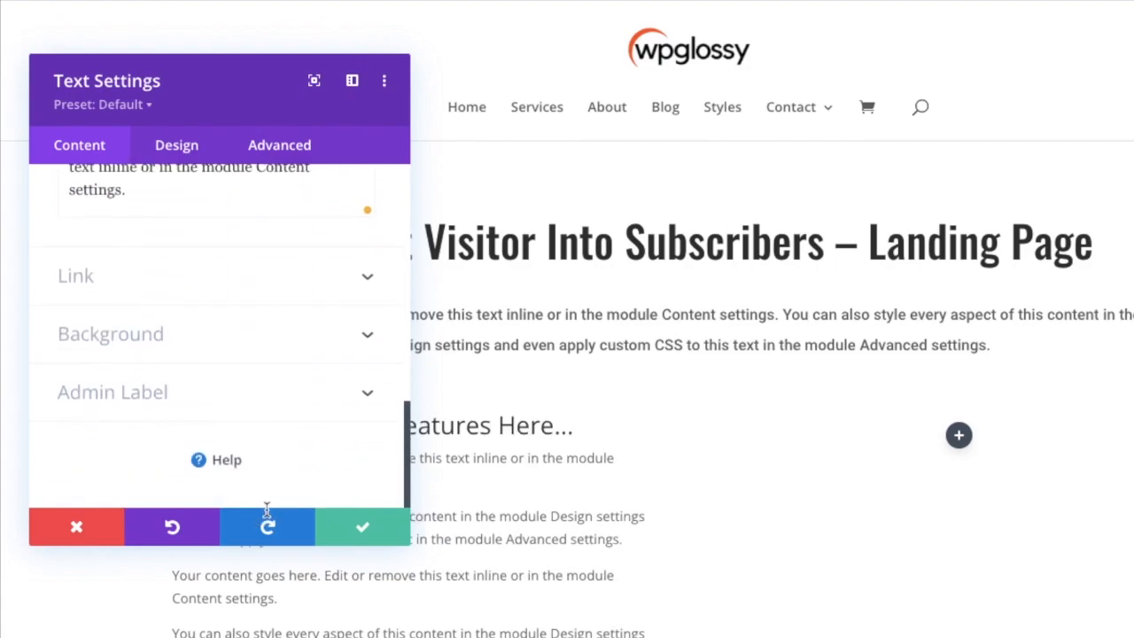
left_click_drag(234, 269, 182, 292)
scroll(159, 232, "up", 5)
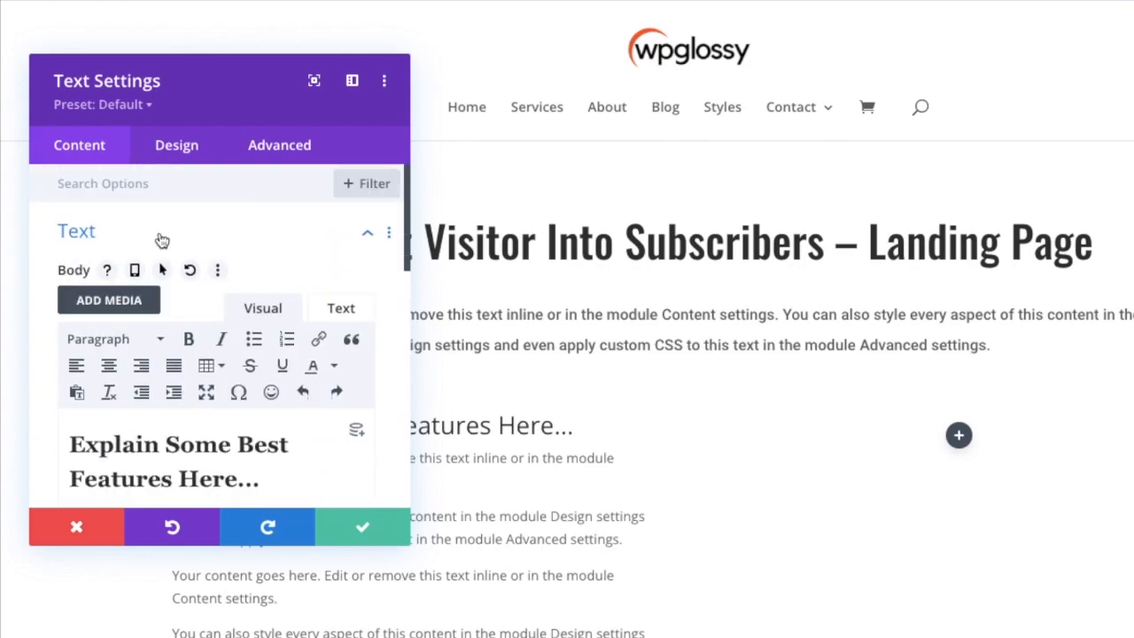
scroll(157, 240, "down", 1)
left_click(288, 301)
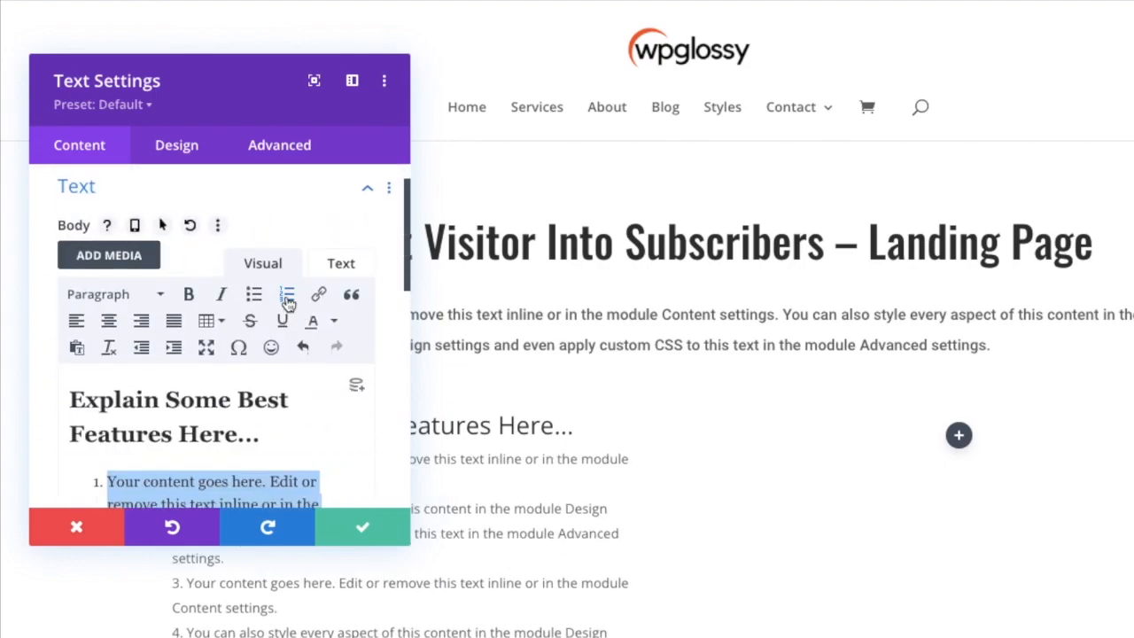
scroll(263, 419, "down", 1)
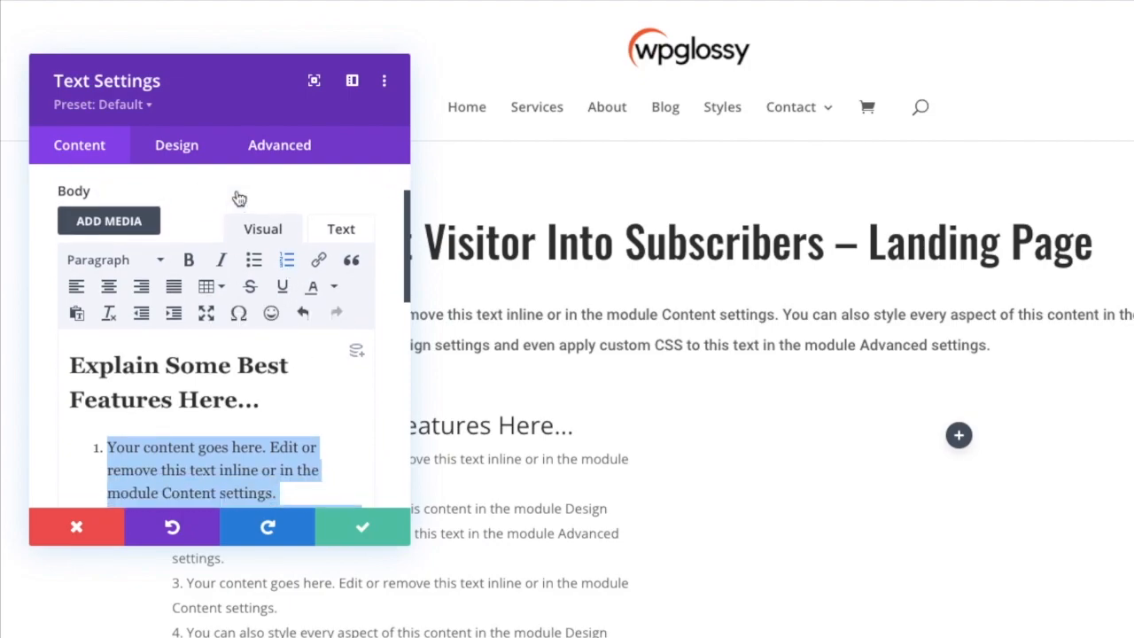
Restyle the feature list's body and heading fonts to match the intro paragraph's font, and save the text module.
left_click(205, 358)
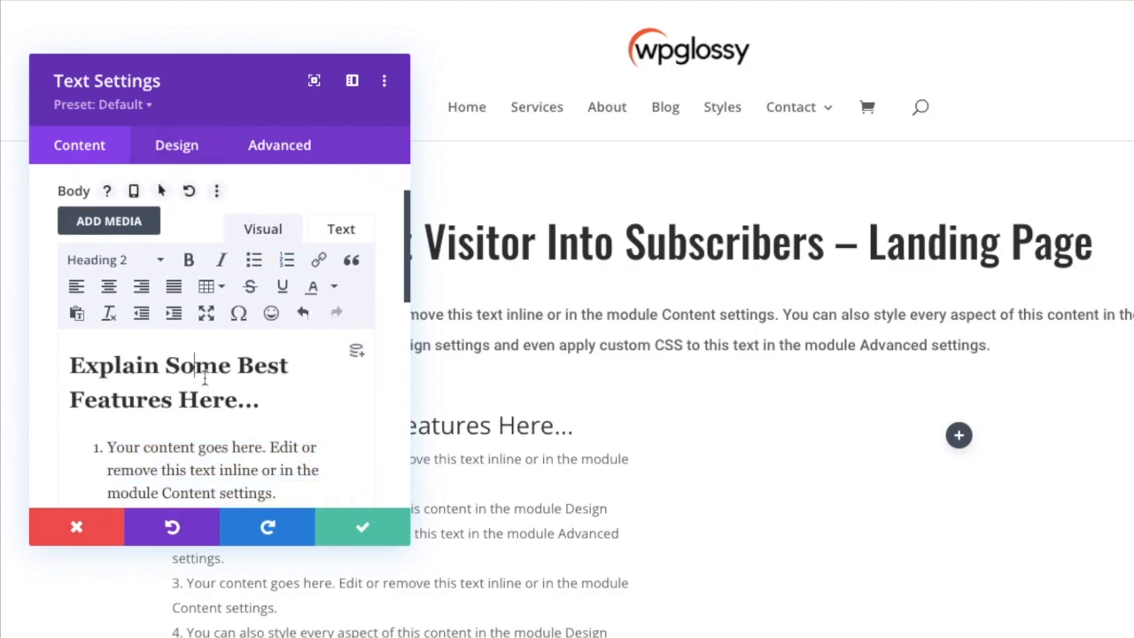
triple_click(205, 363)
left_click(175, 147)
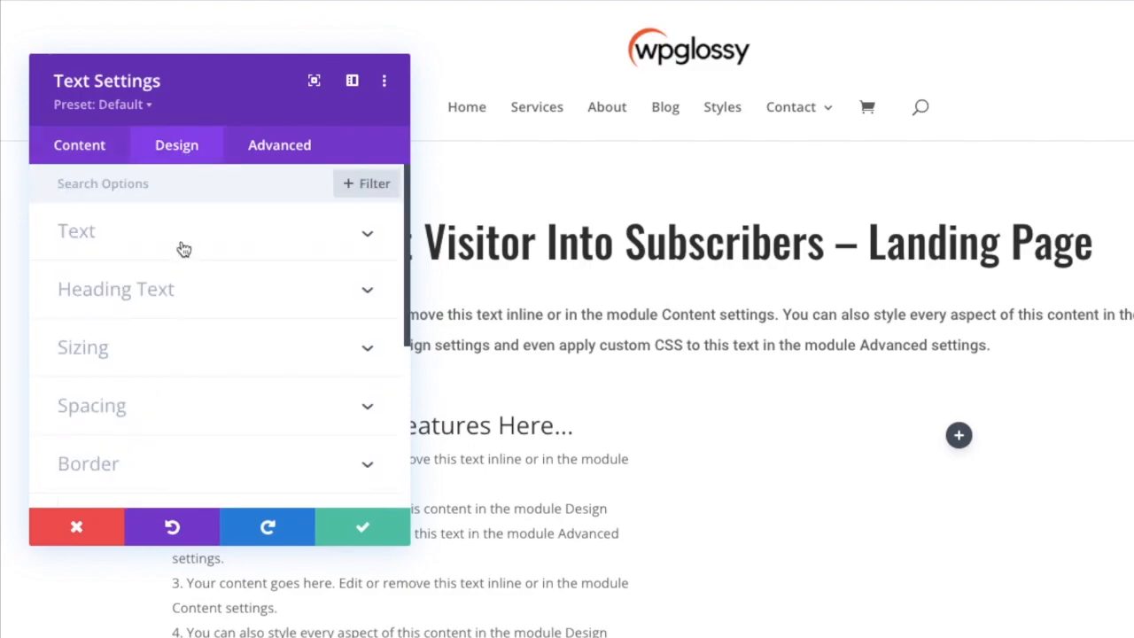
left_click(183, 249)
scroll(148, 370, "down", 1)
scroll(148, 370, "down", 10)
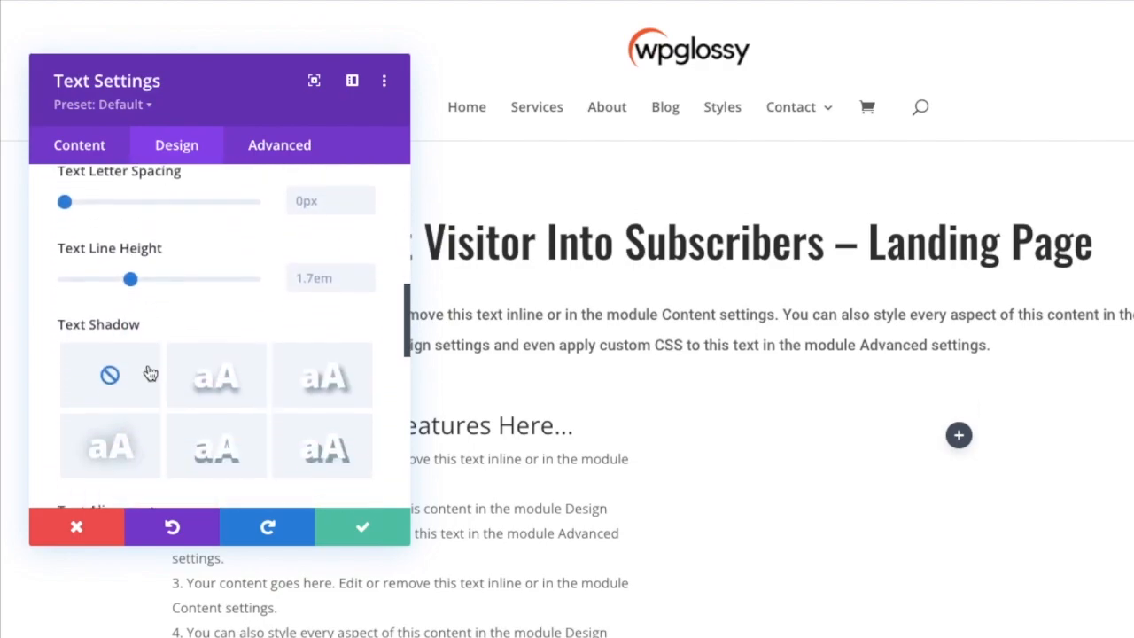
scroll(149, 372, "down", 10)
left_click(172, 281)
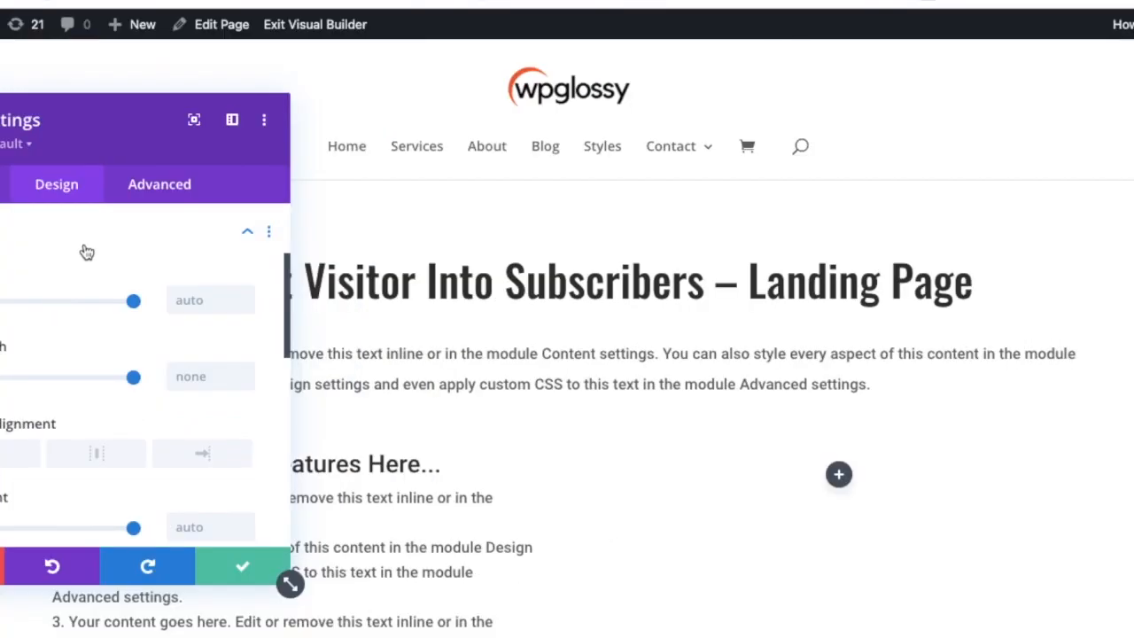
left_click(215, 567)
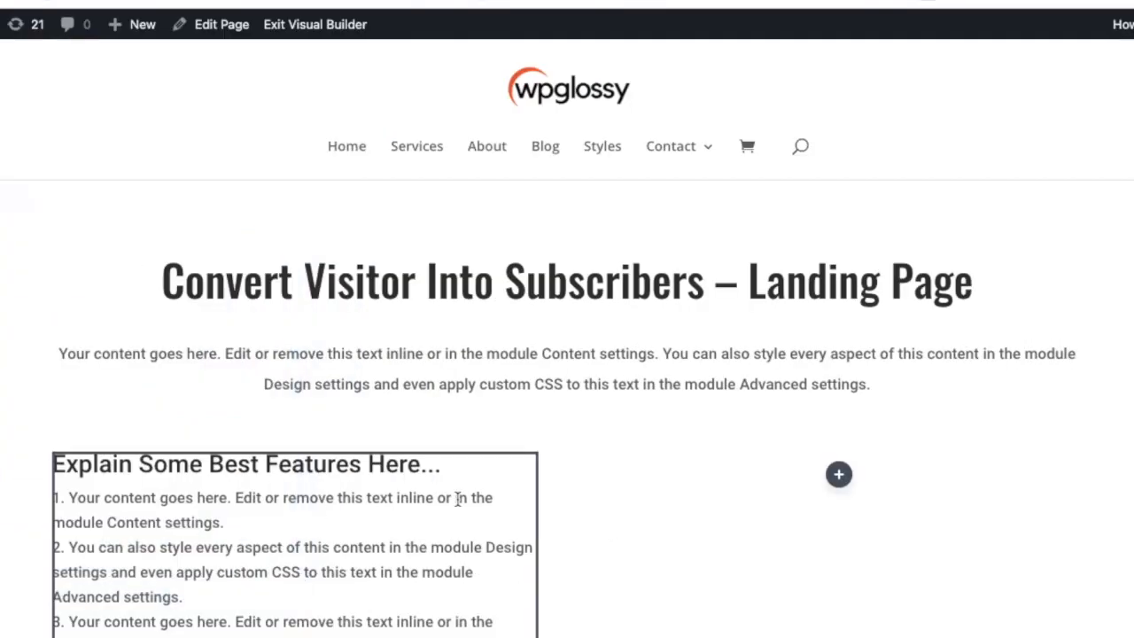
Insert an Image module in the empty second column beside the feature list.
scroll(458, 498, "down", 3)
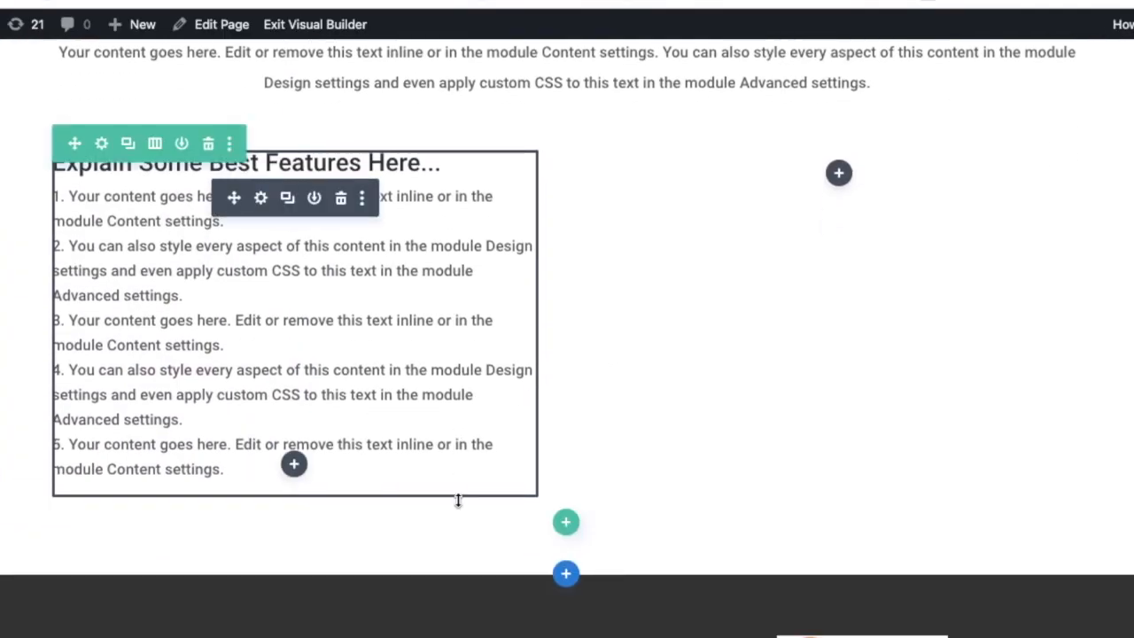
left_click(838, 173)
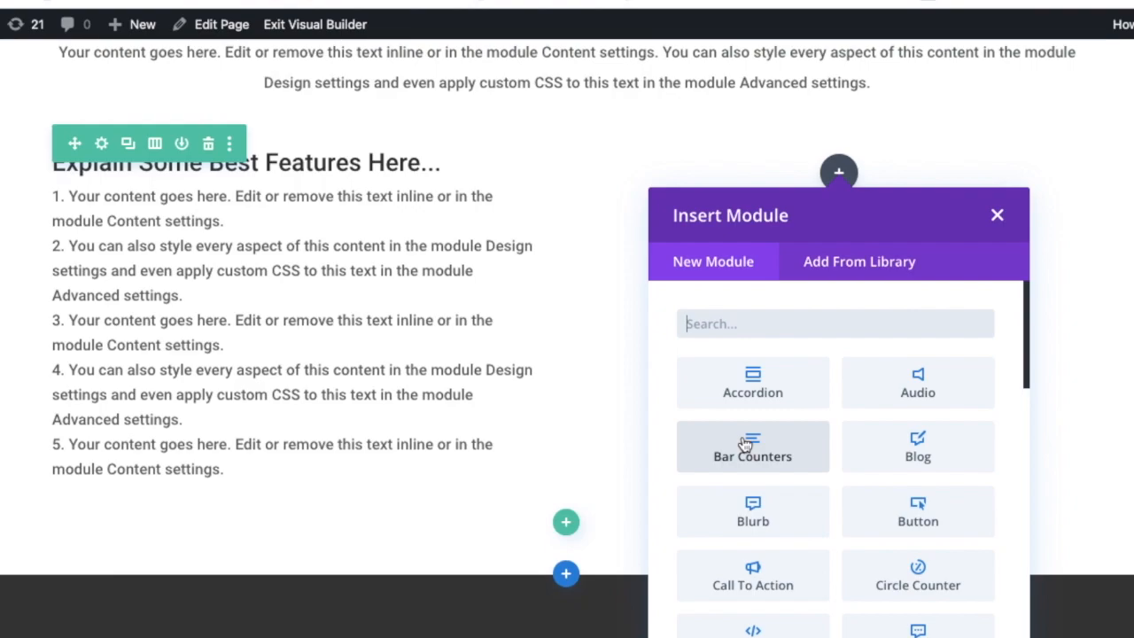
type("ima")
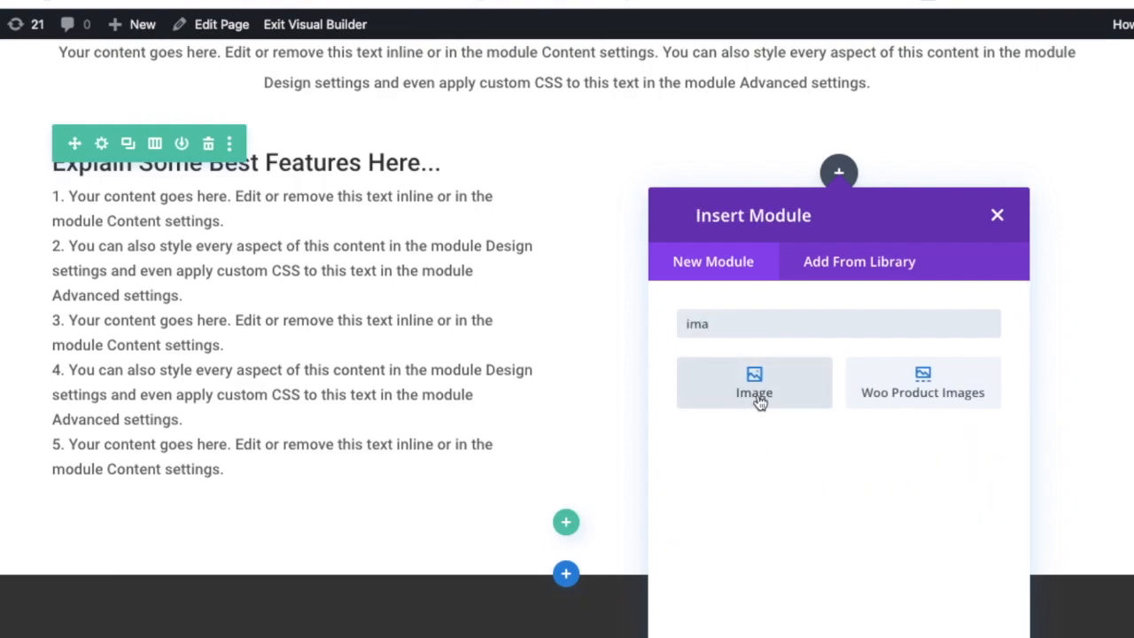
left_click(759, 398)
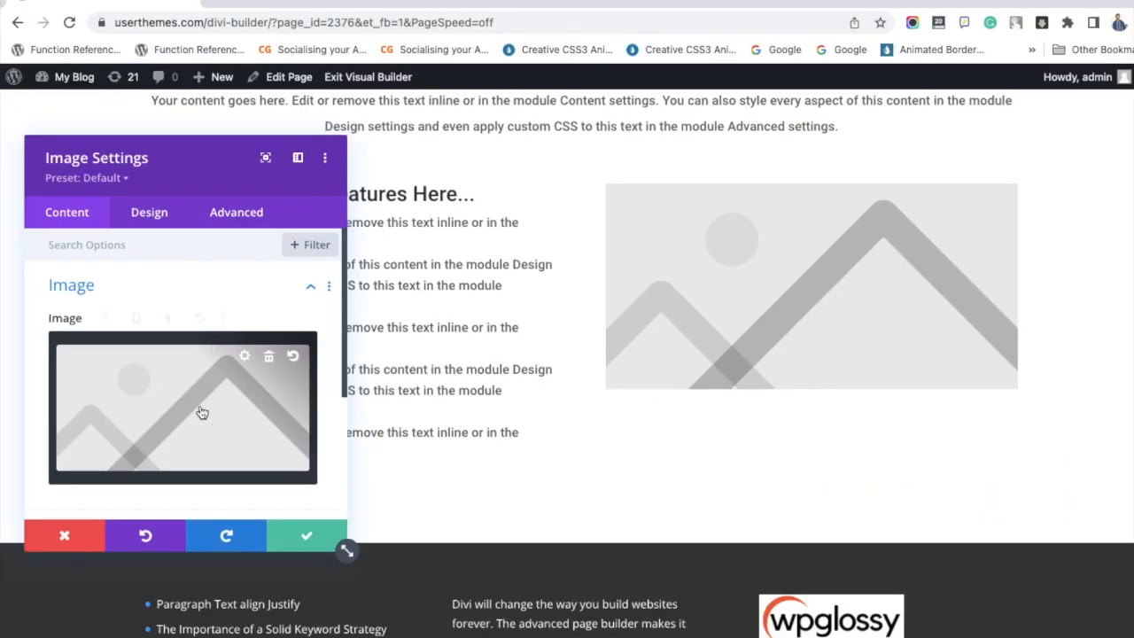
Replace the placeholder image with the media library illustration of a woman beside a document, and save the image module.
left_click(202, 413)
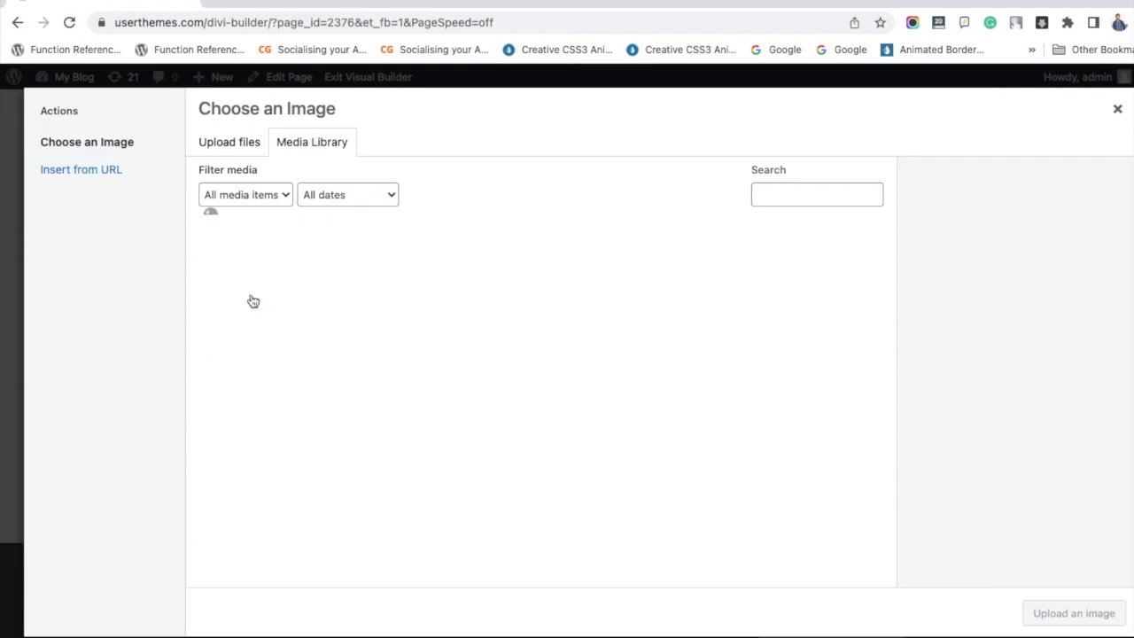
scroll(478, 373, "down", 3)
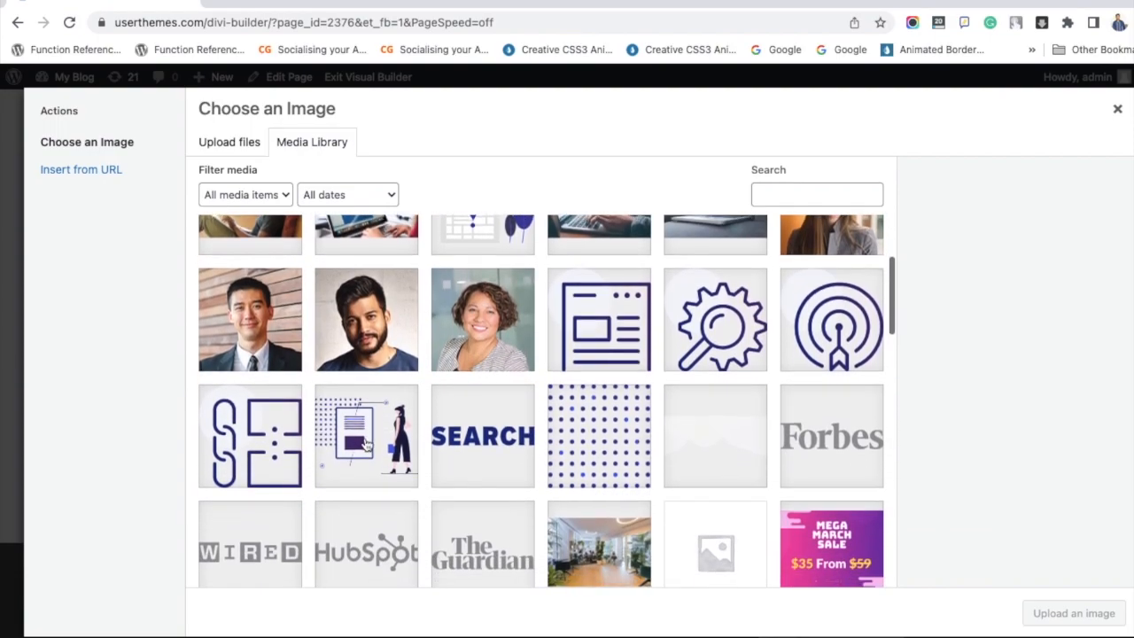
left_click(366, 445)
left_click(1062, 615)
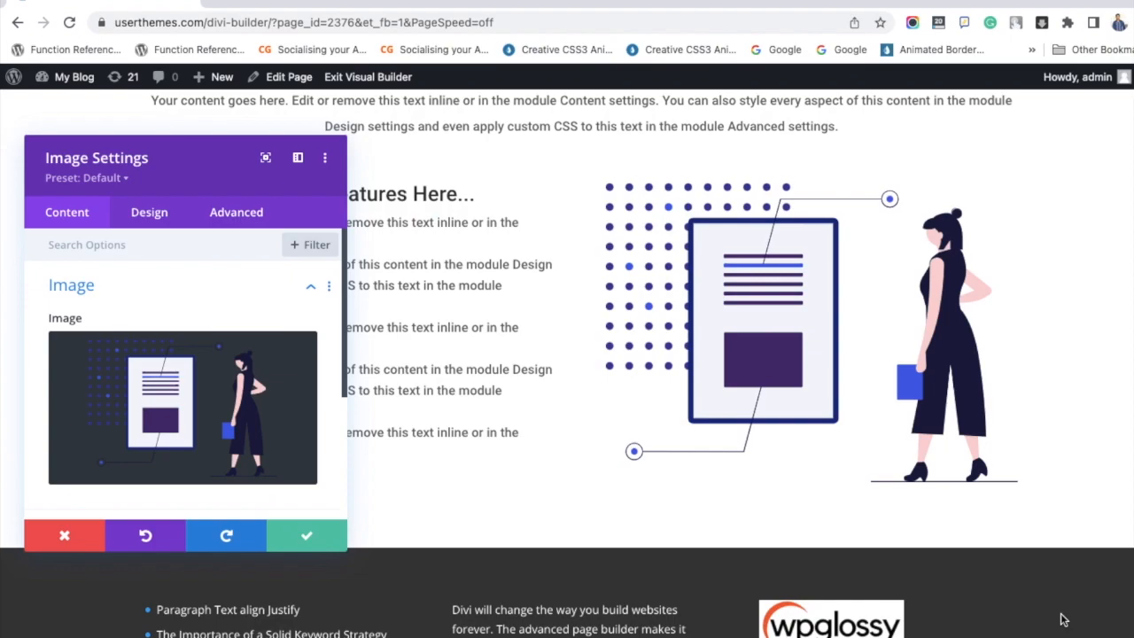
left_click(309, 535)
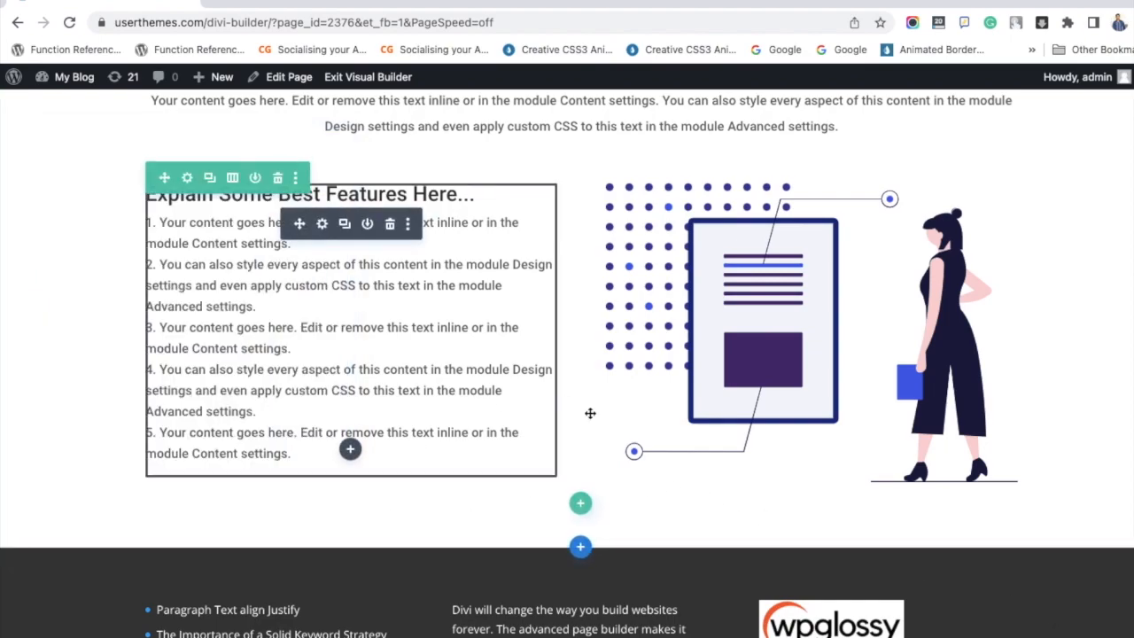
Add a single-column row below the features row and insert an Email Optin module in it.
scroll(660, 434, "up", 3)
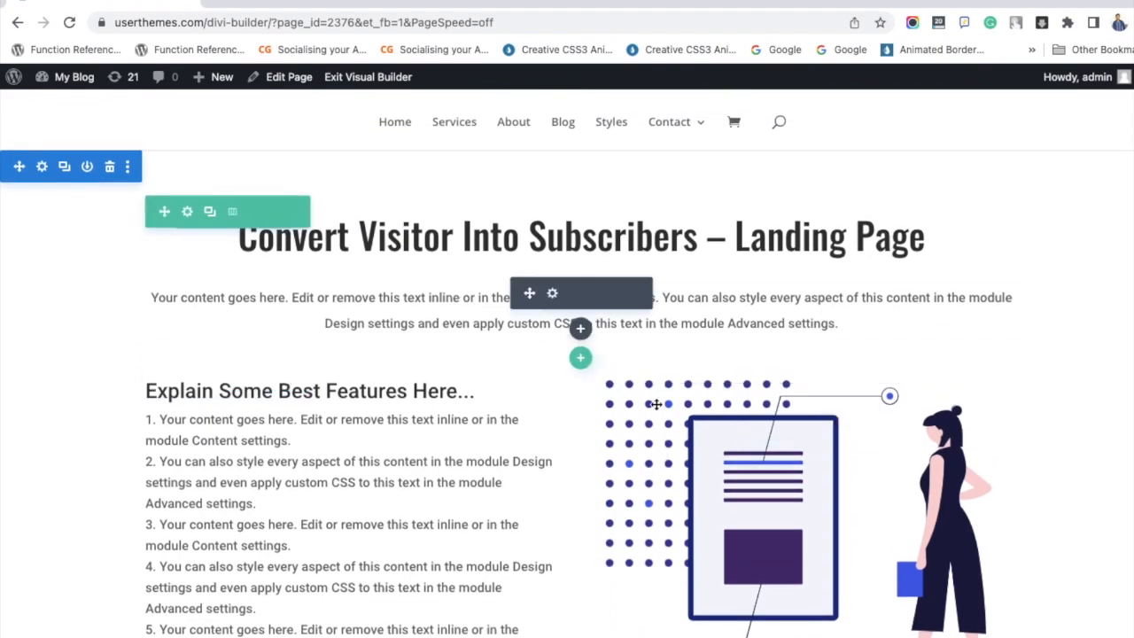
scroll(655, 403, "down", 3)
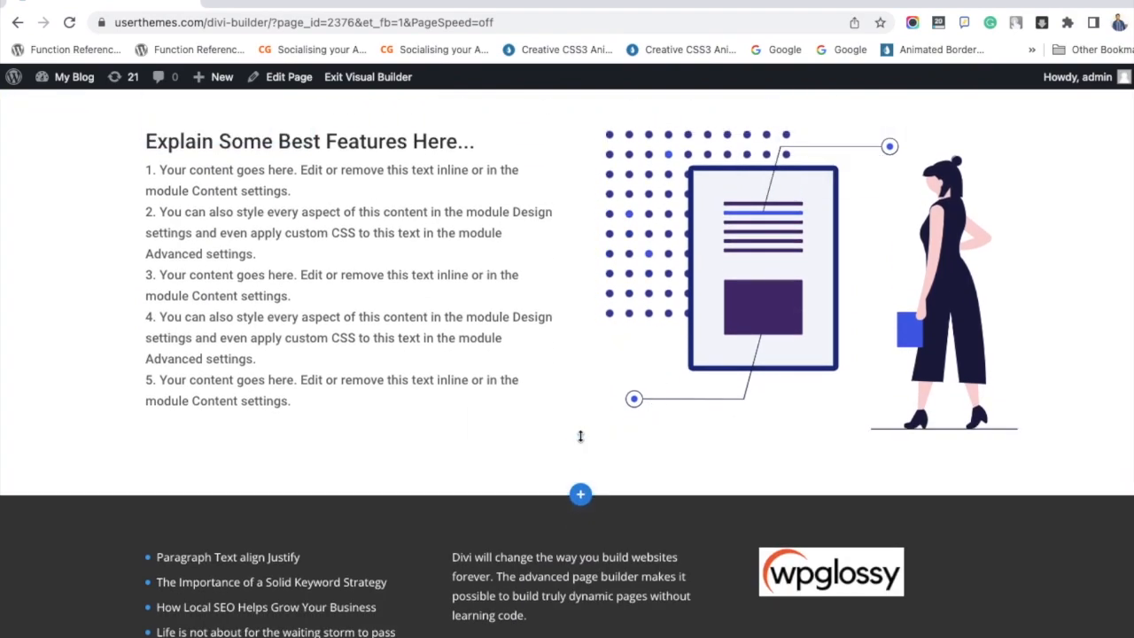
left_click(581, 455)
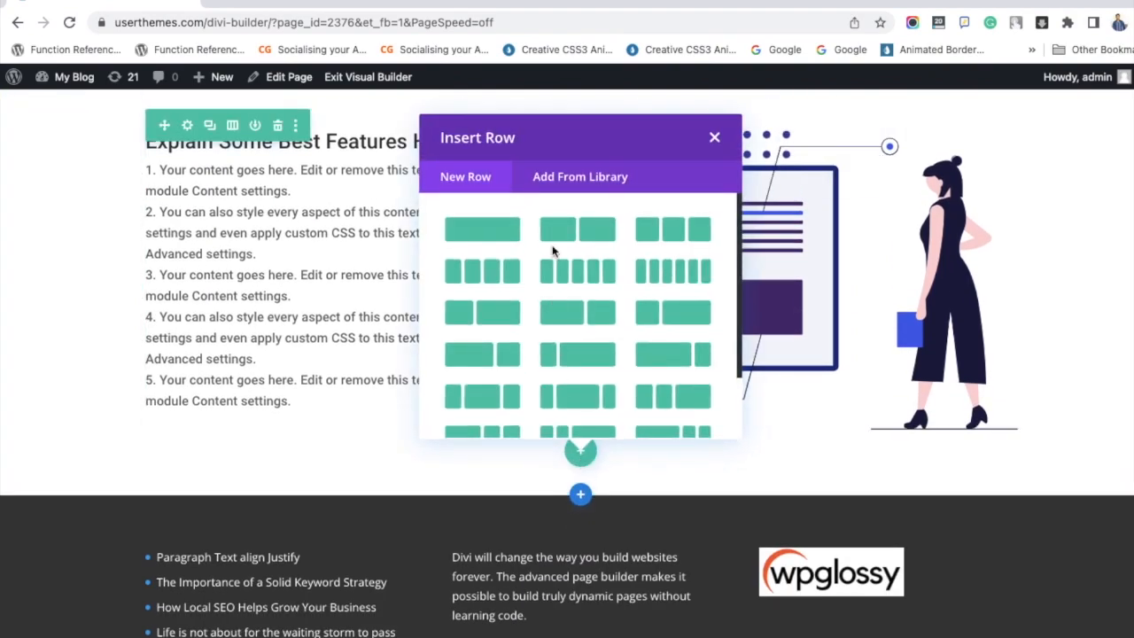
left_click(500, 232)
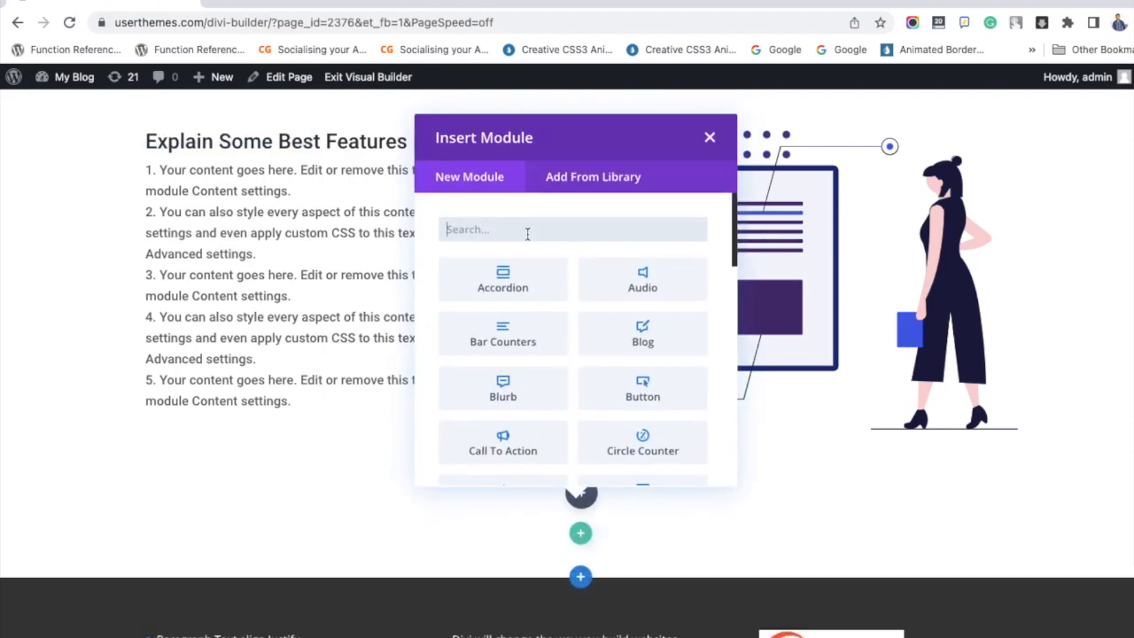
type("email")
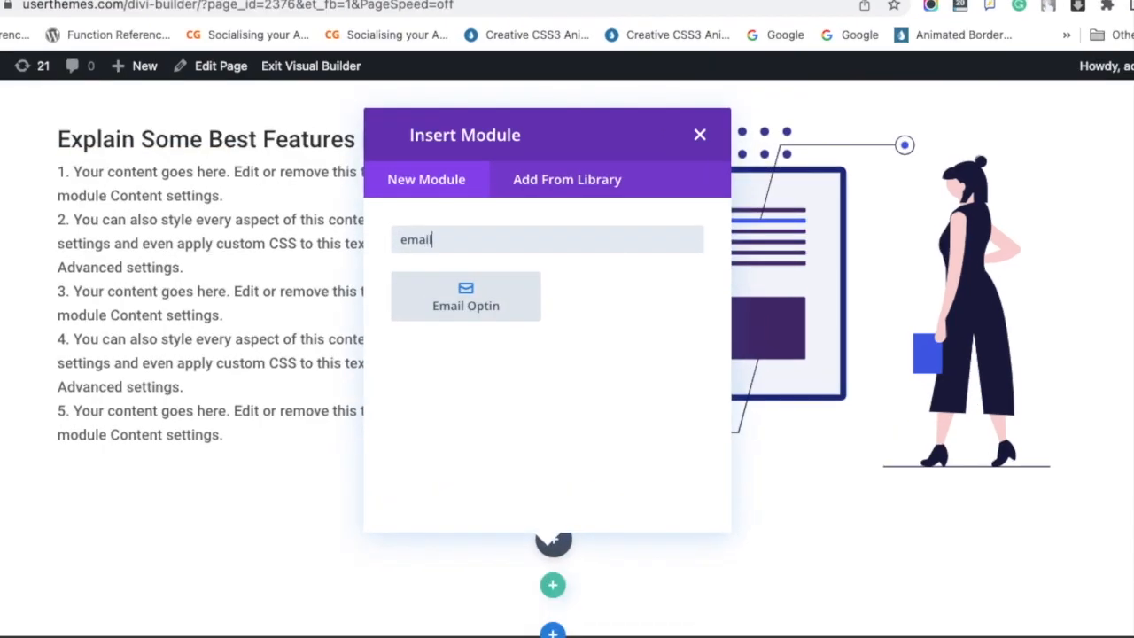
left_click(475, 296)
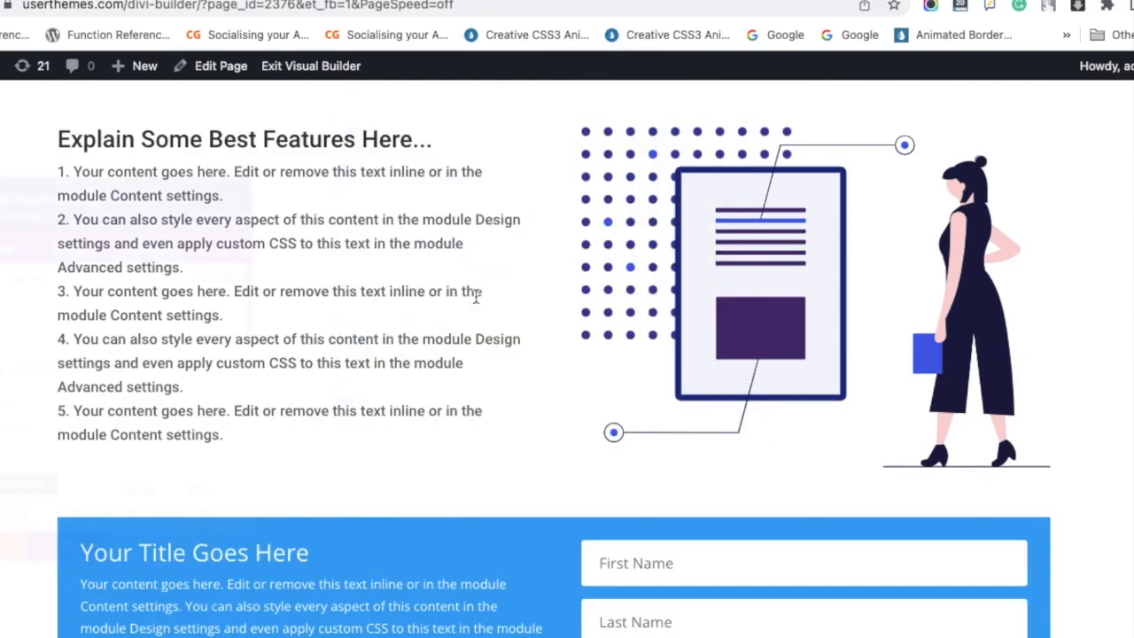
Choose MailChimp as the opt-in form's email service provider and check which MailChimp lists are available.
scroll(410, 417, "down", 2)
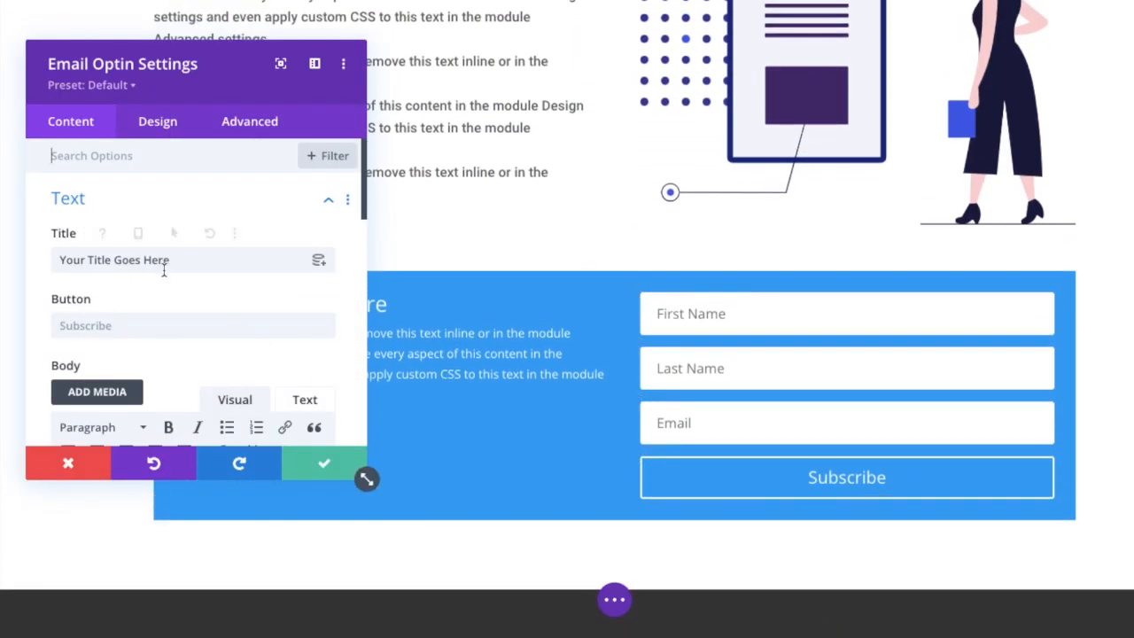
scroll(165, 266, "down", 5)
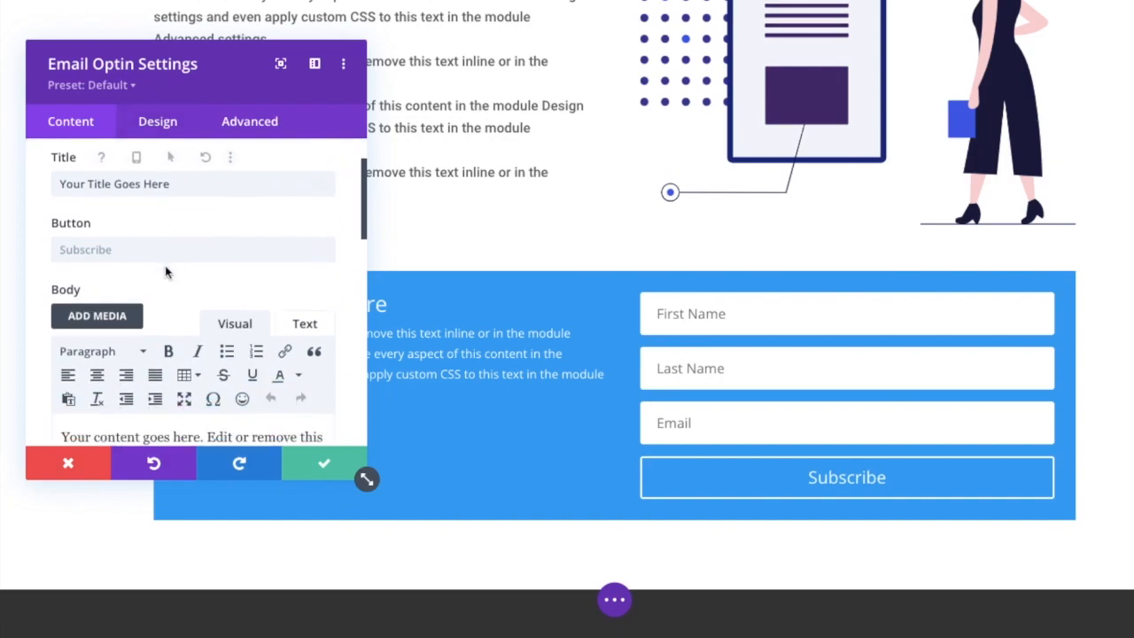
scroll(165, 266, "down", 5)
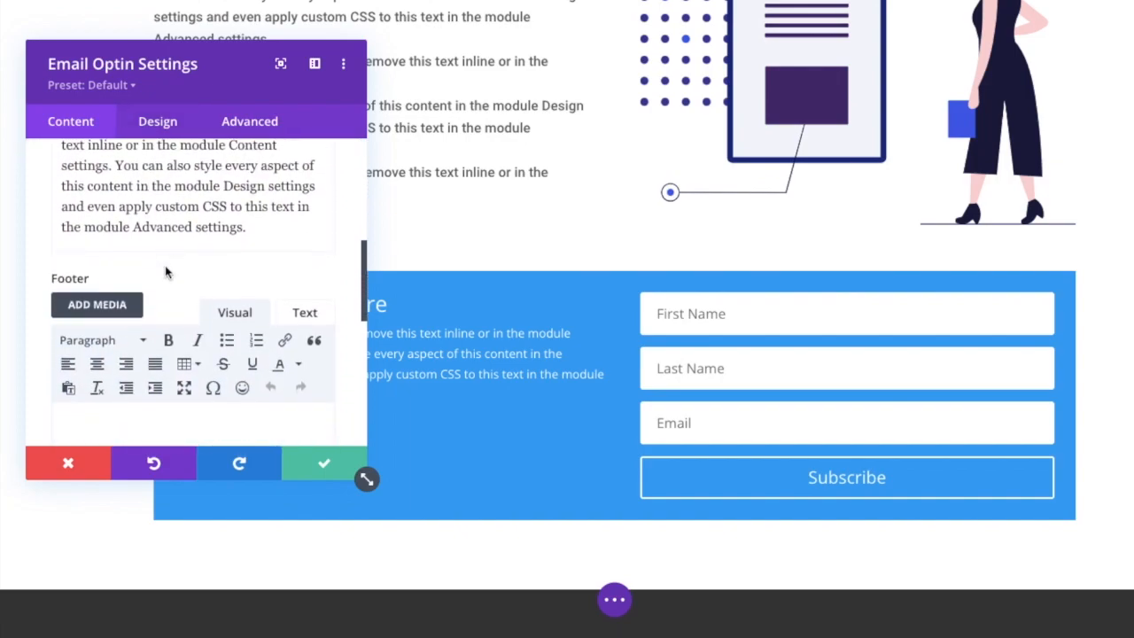
scroll(167, 273, "down", 2)
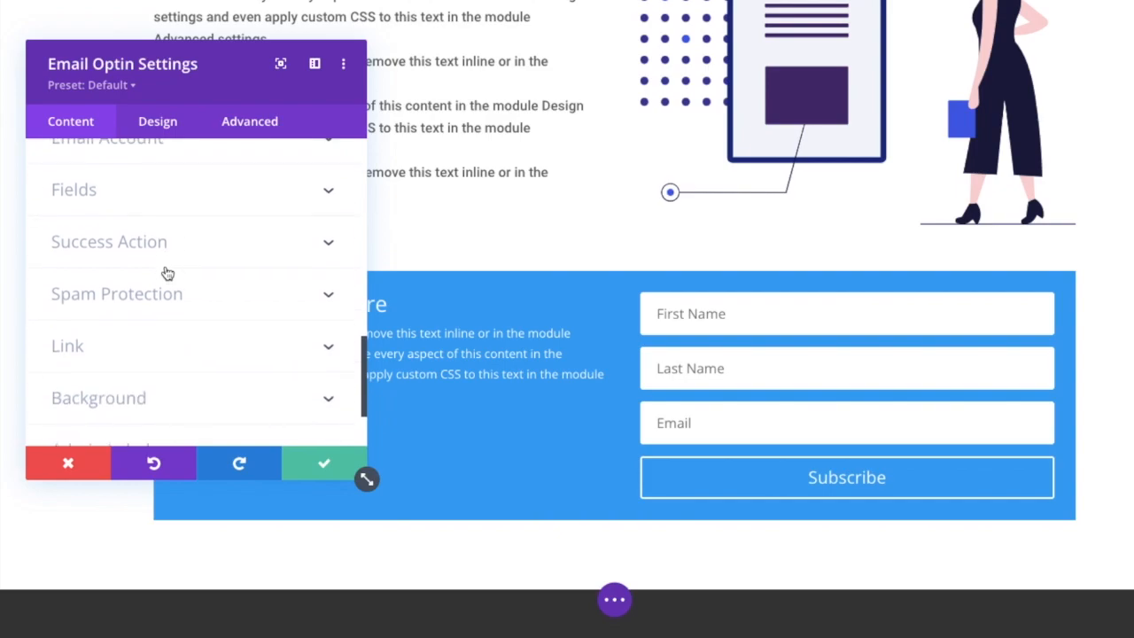
scroll(168, 273, "up", 2)
left_click(177, 220)
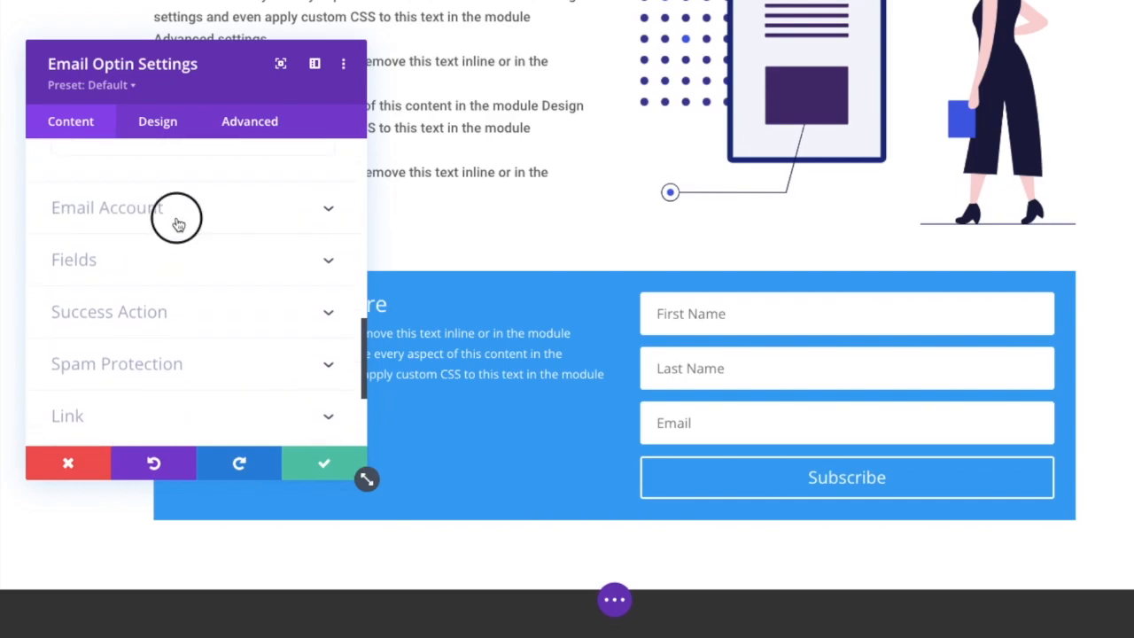
left_click(163, 229)
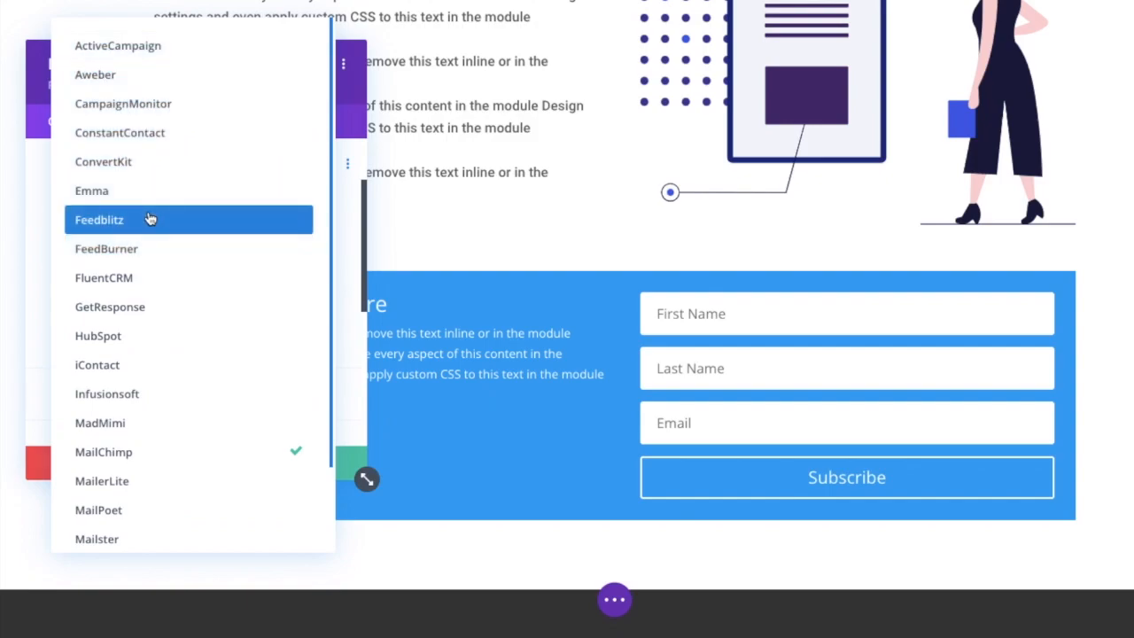
left_click(126, 453)
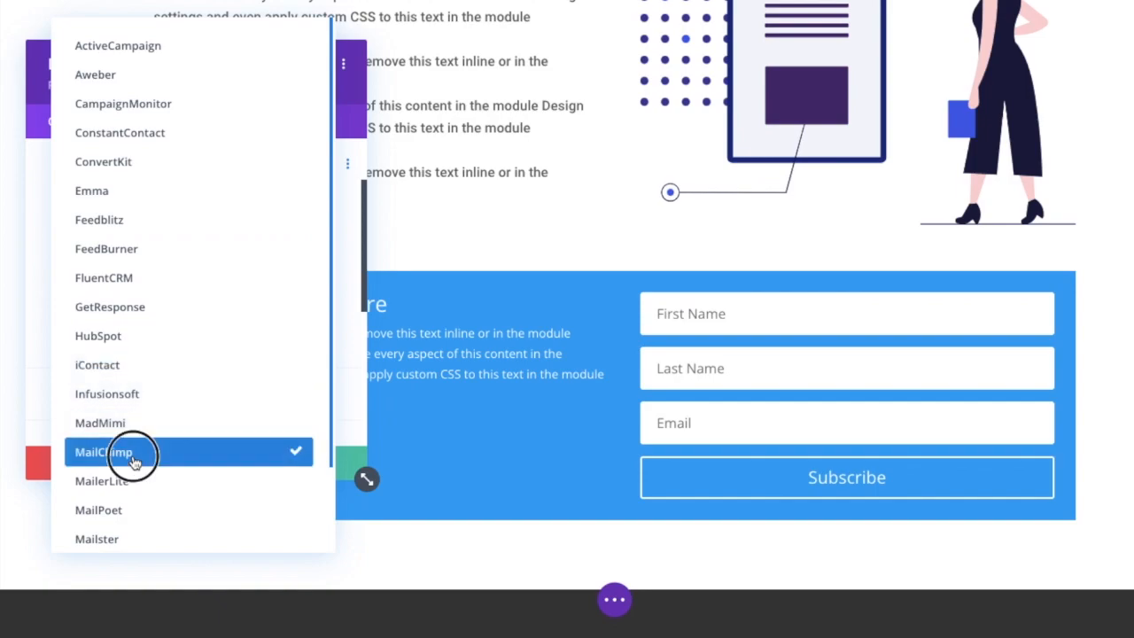
left_click(160, 294)
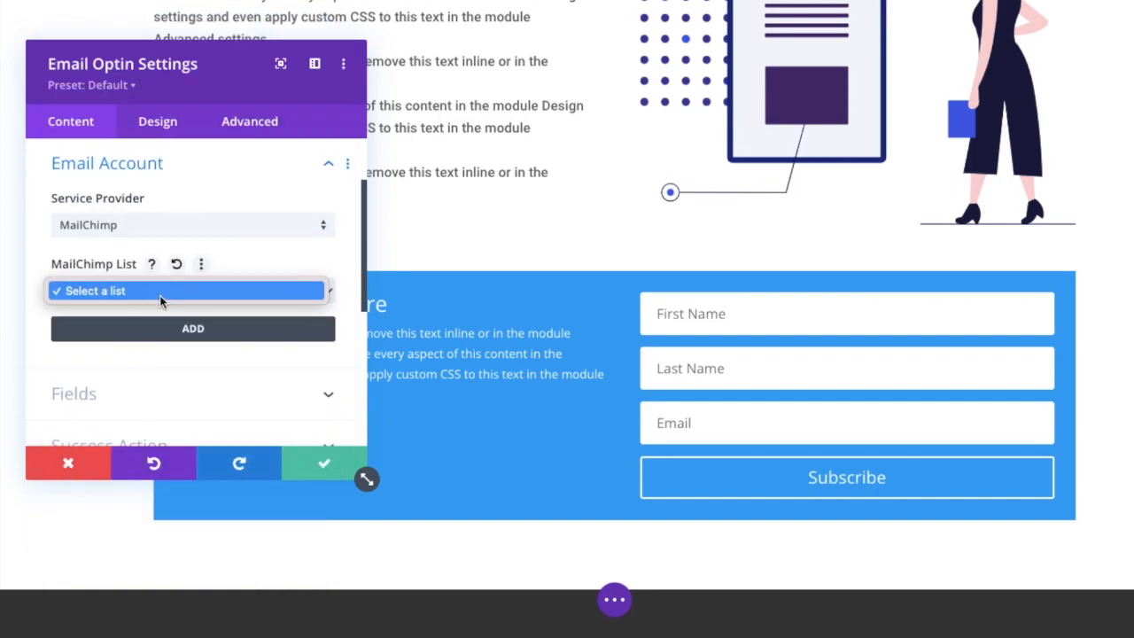
left_click(179, 366)
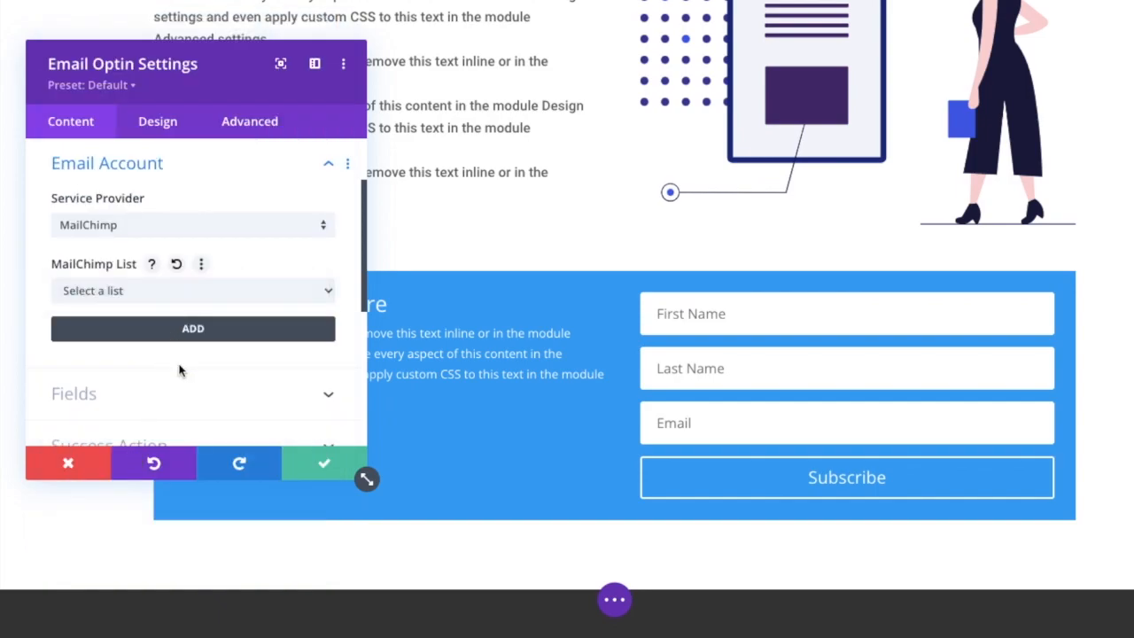
Start adding a new MailChimp account with the account name "blogging".
left_click(200, 331)
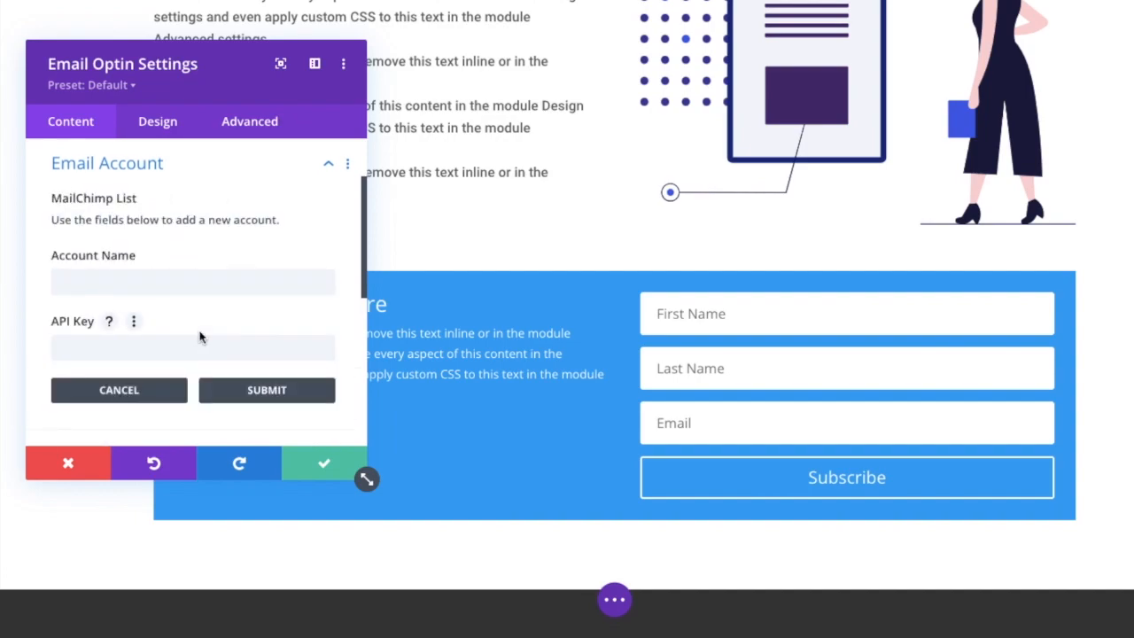
left_click(184, 277)
type("blogging")
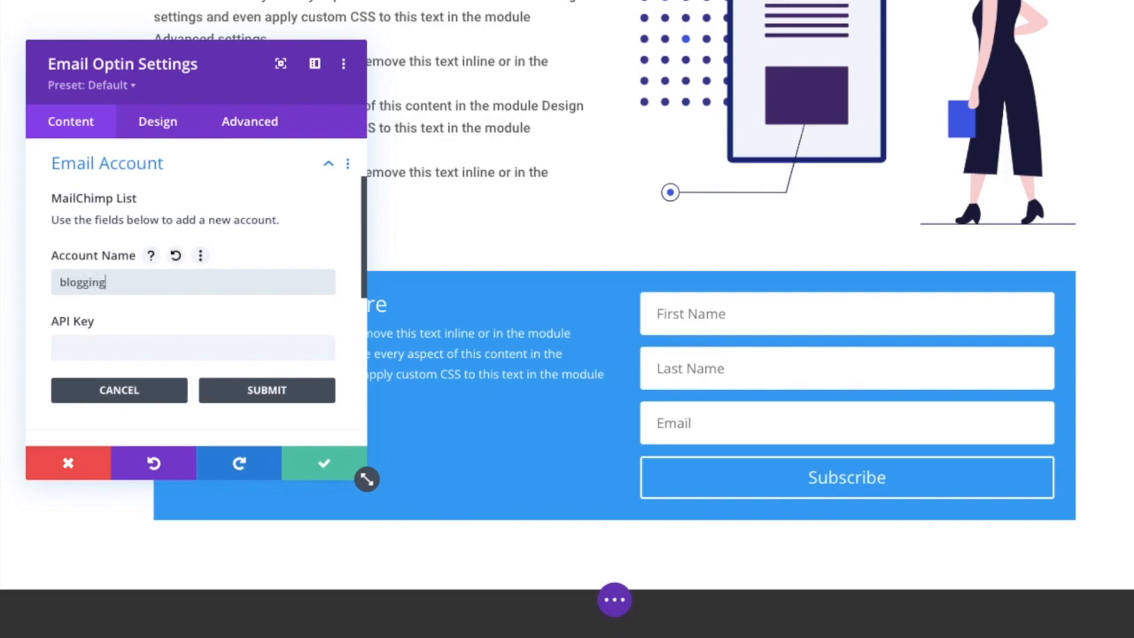
Copy the API key from Mailchimp's API keys page, paste it into the new account's API Key field and submit the account.
left_click(193, 345)
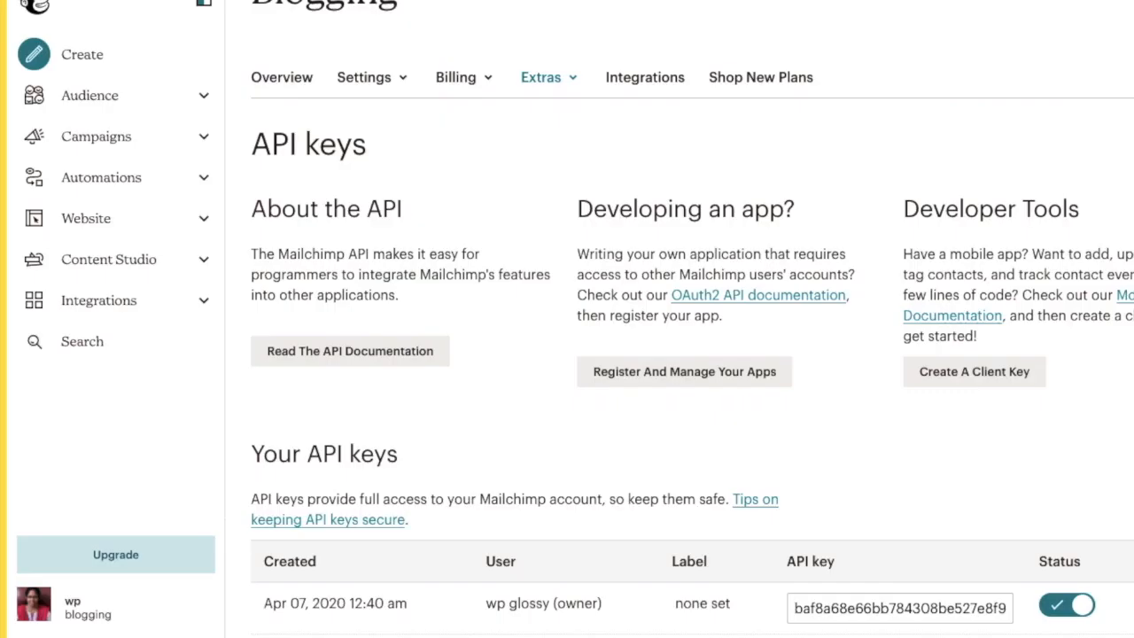
scroll(563, 277, "down", 3)
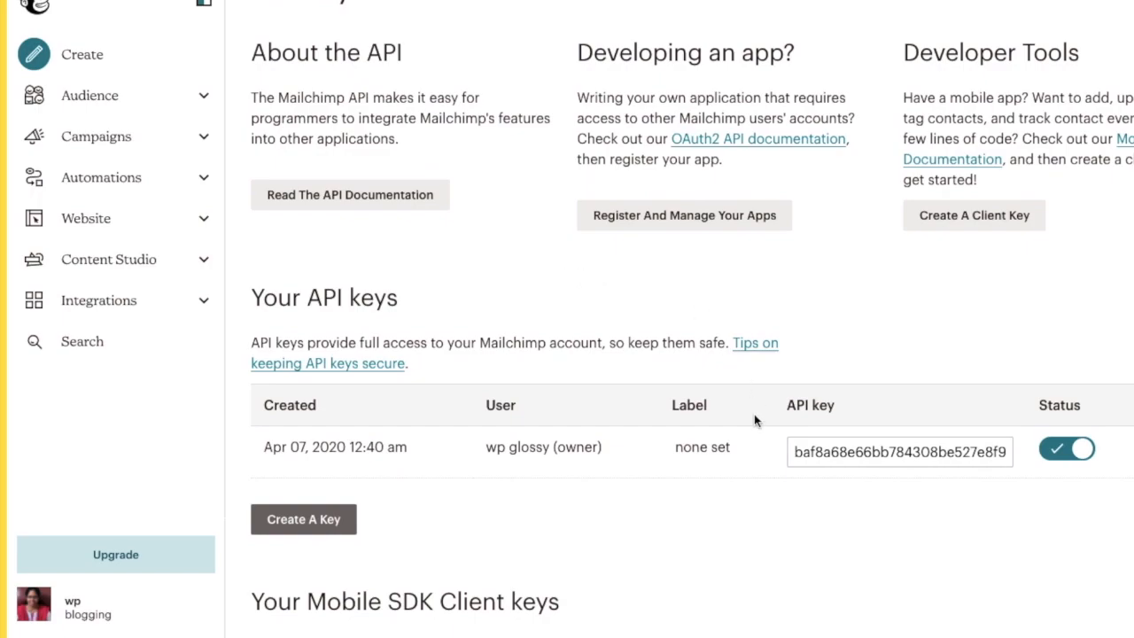
left_click(848, 451)
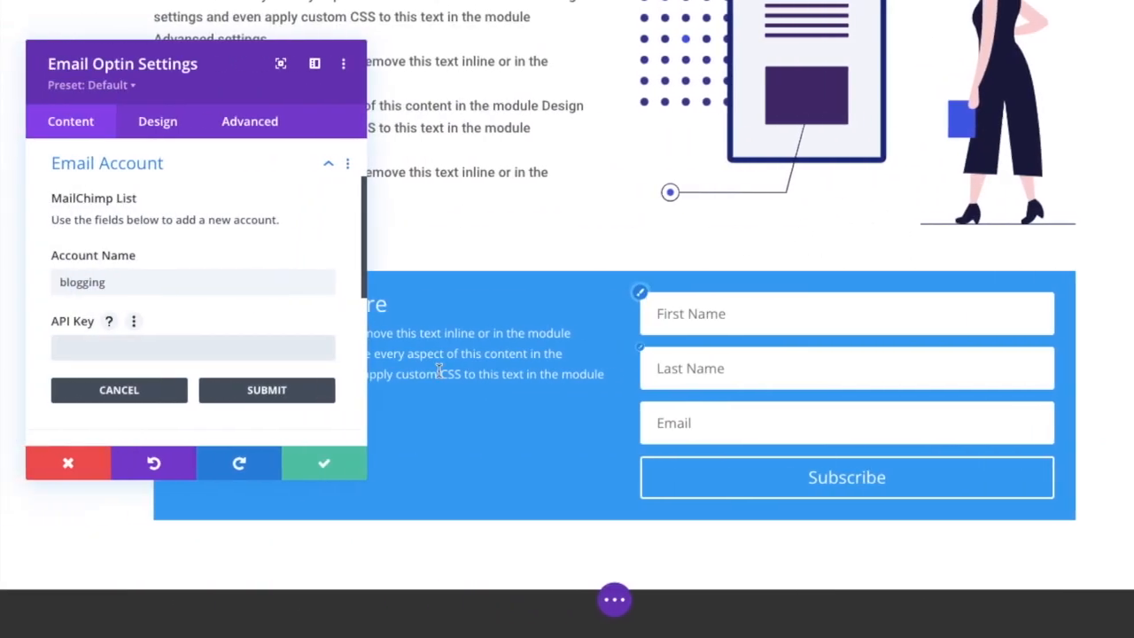
key("ctrl+v")
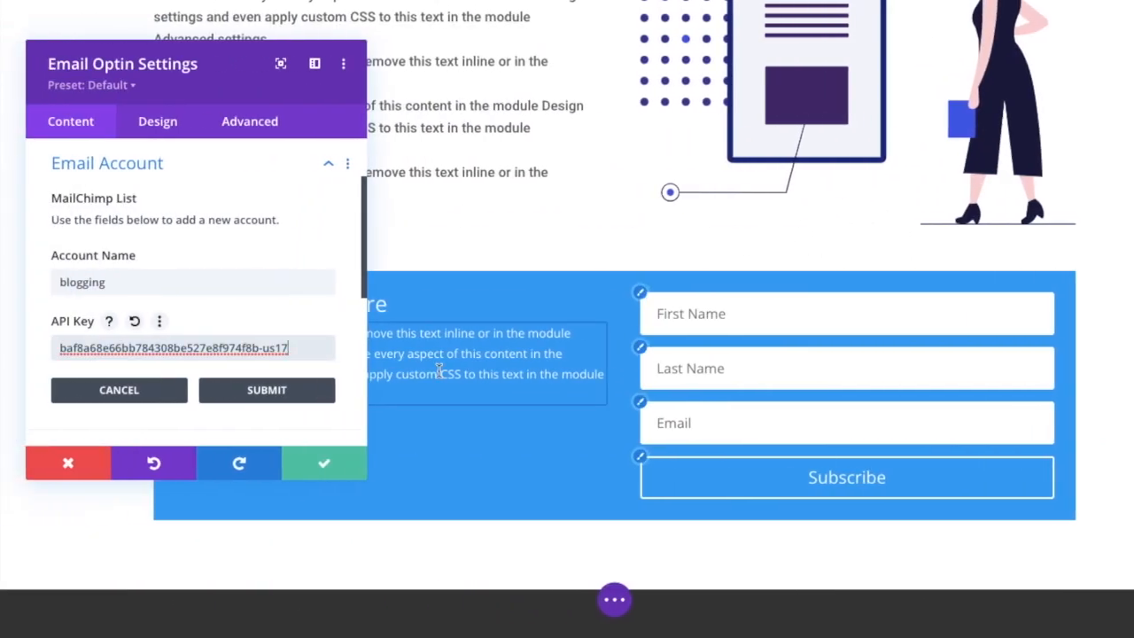
left_click(278, 395)
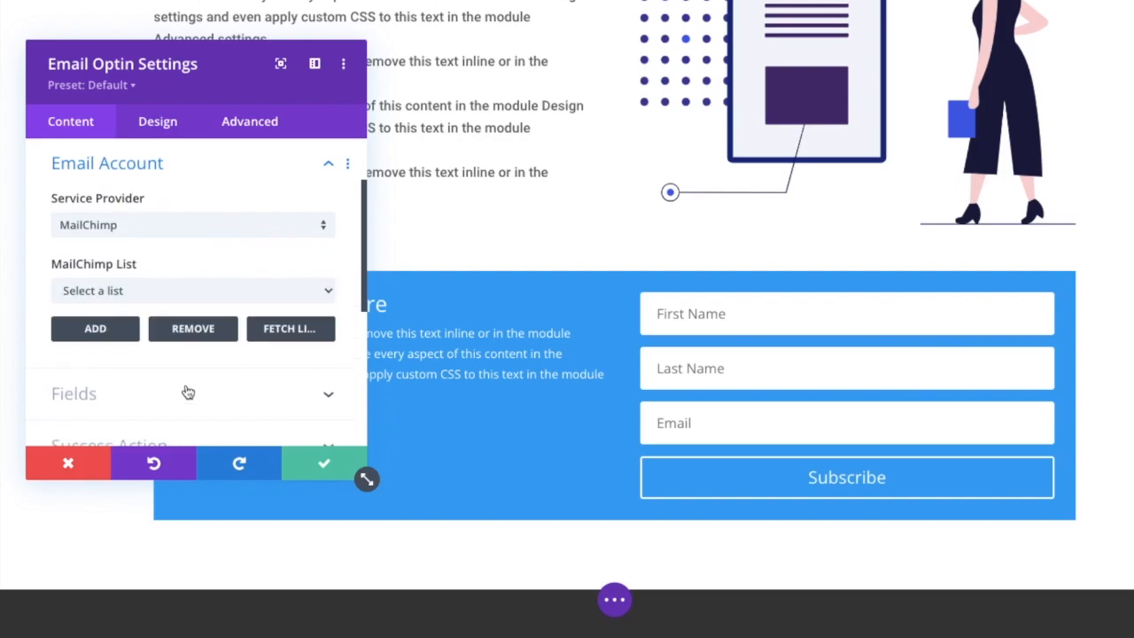
Select the "blogging" MailChimp list for the opt-in form and enable custom styles for its button.
left_click(133, 297)
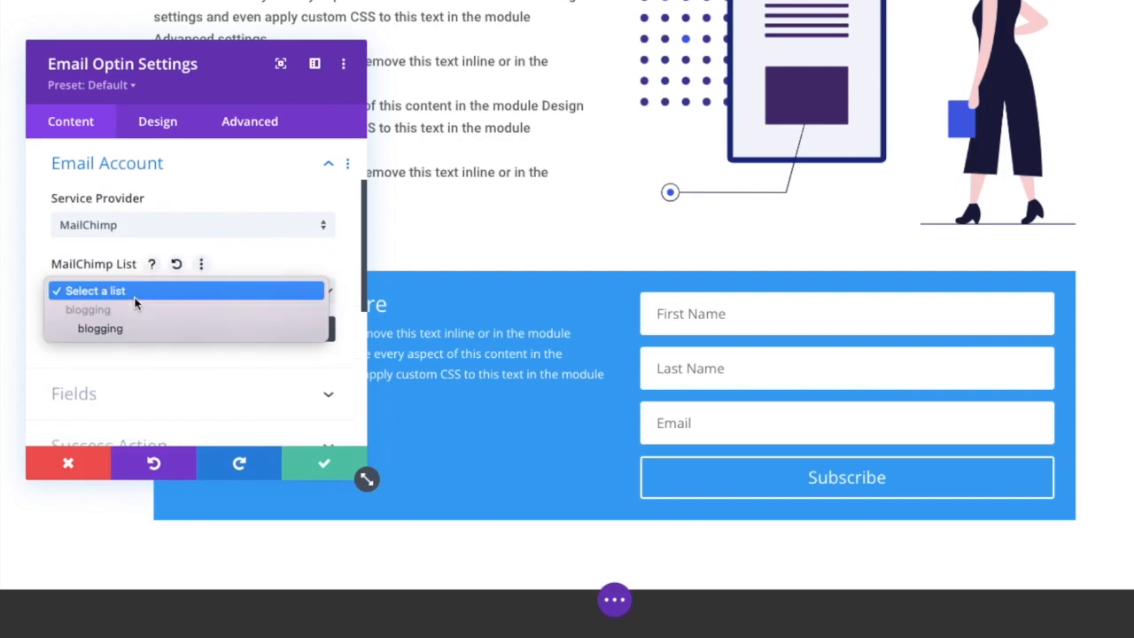
left_click(100, 329)
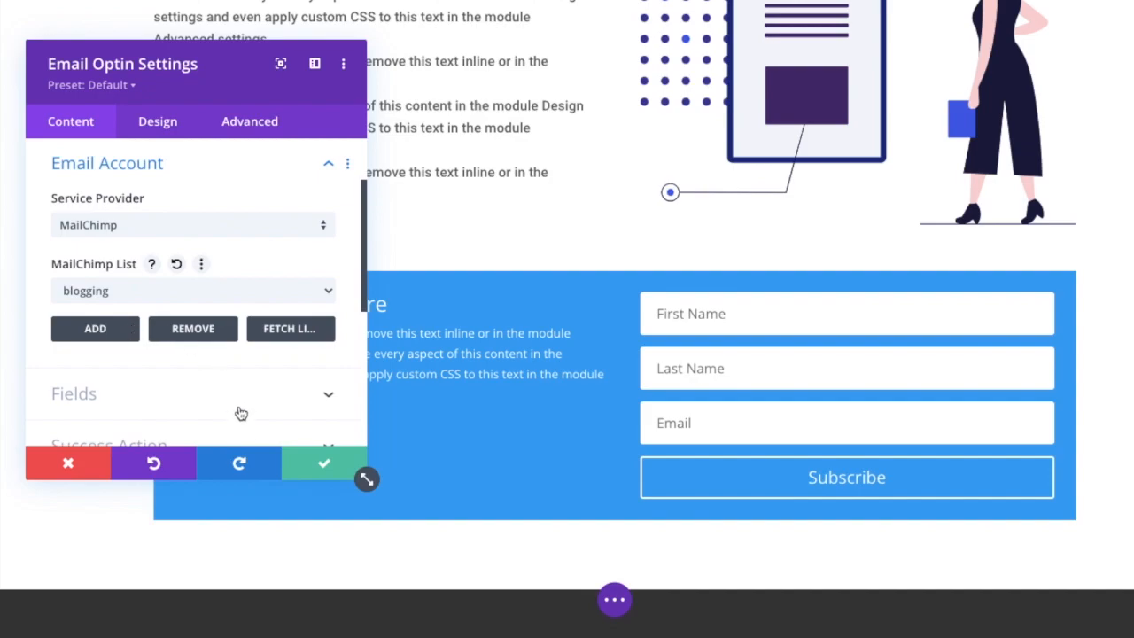
left_click(159, 121)
scroll(211, 301, "down", 2)
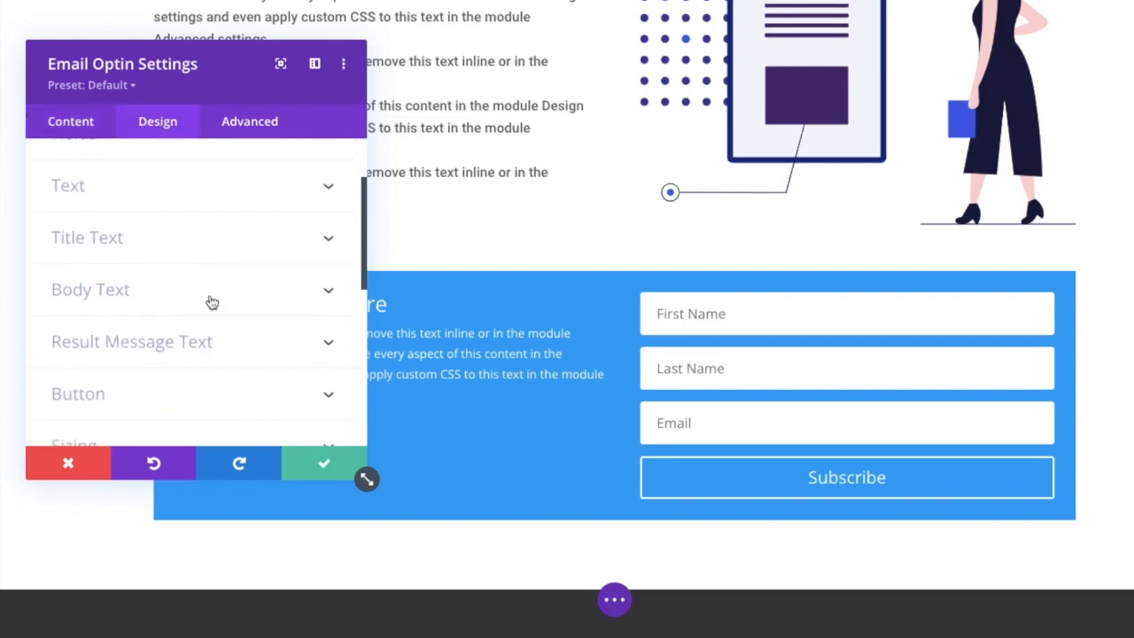
scroll(212, 302, "down", 2)
left_click(212, 297)
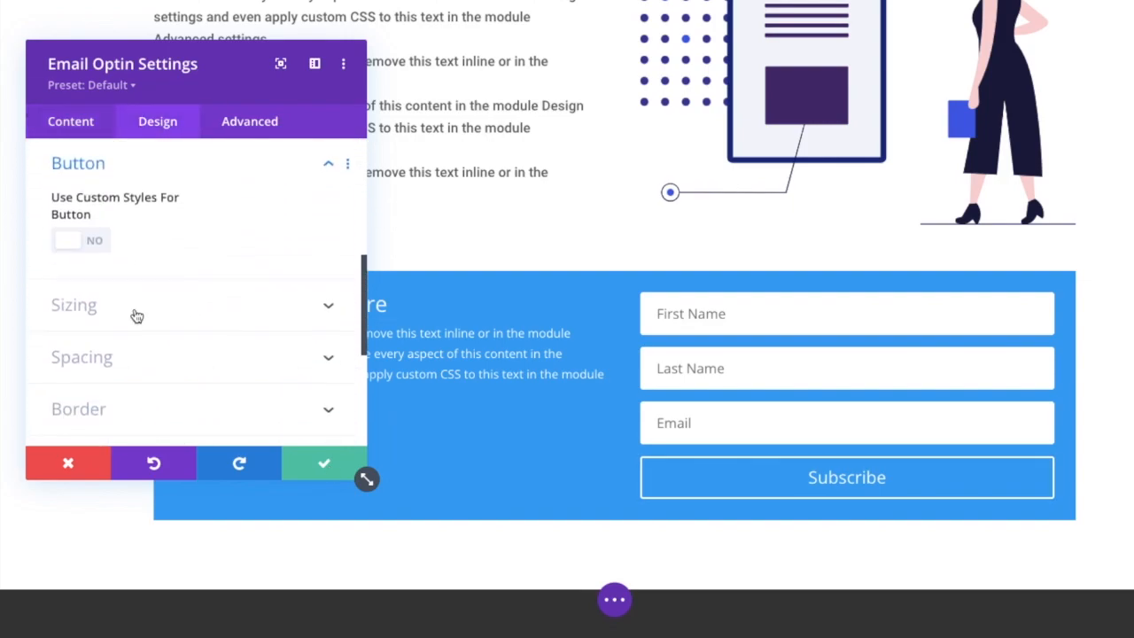
scroll(136, 316, "down", 2)
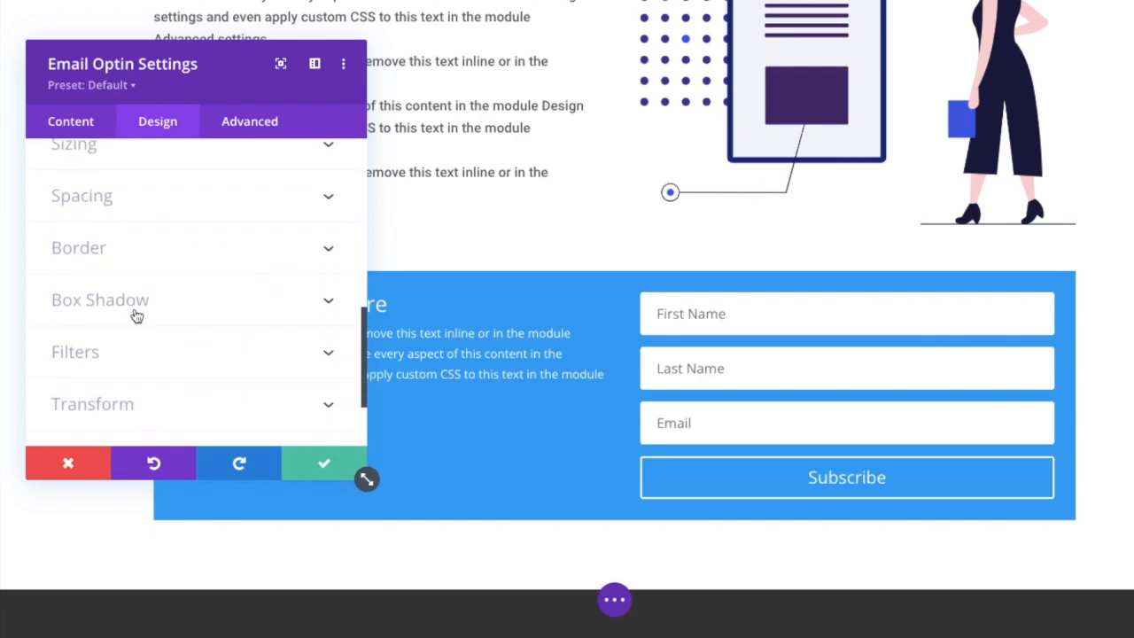
scroll(137, 316, "up", 3)
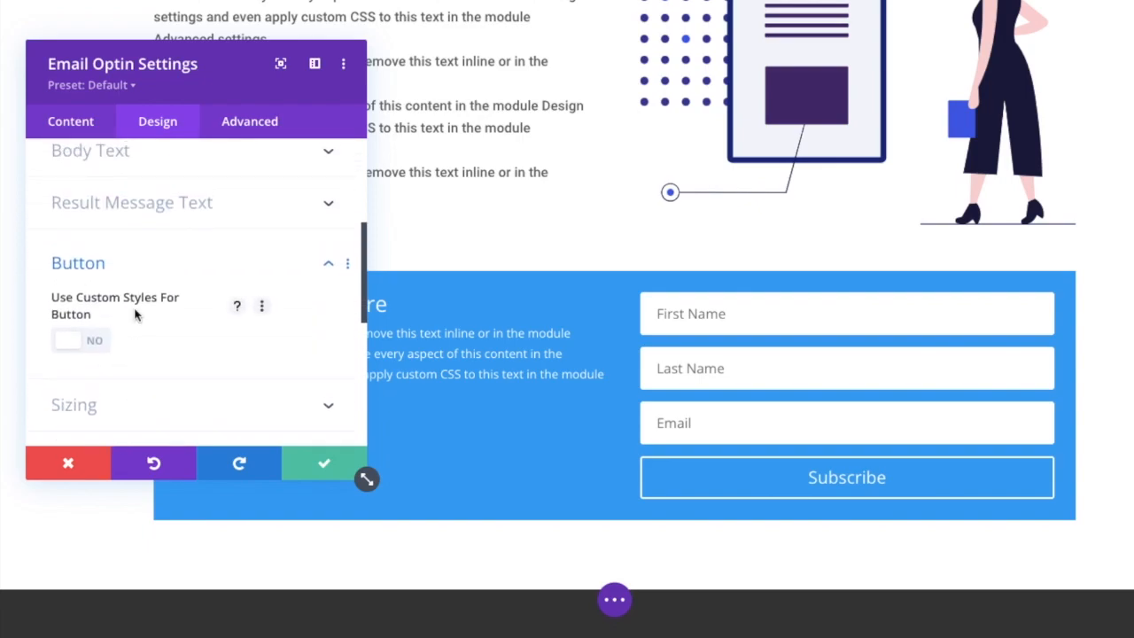
left_click(77, 344)
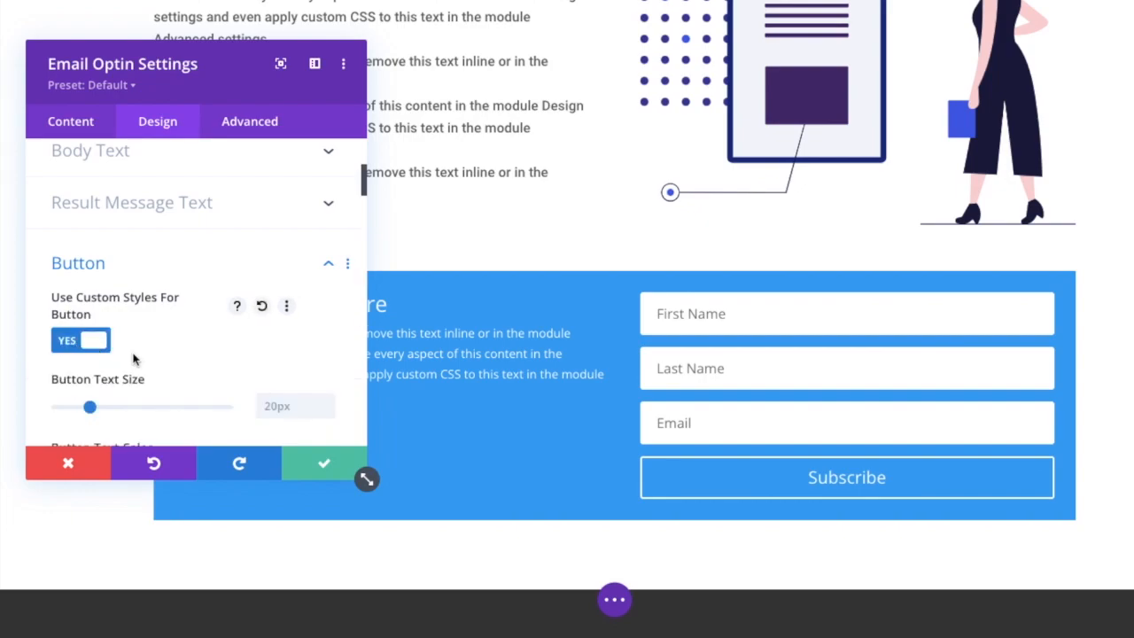
Try red, orange and black as the opt-in button's text color, ending on black (#000000).
scroll(136, 356, "down", 2)
scroll(134, 354, "down", 2)
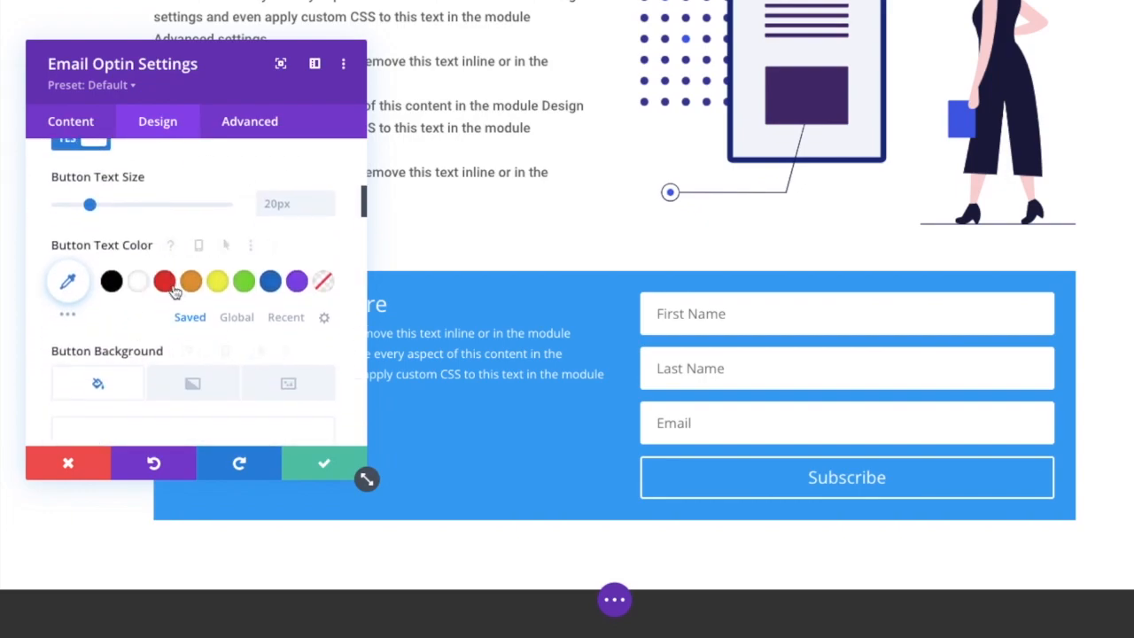
left_click(71, 284)
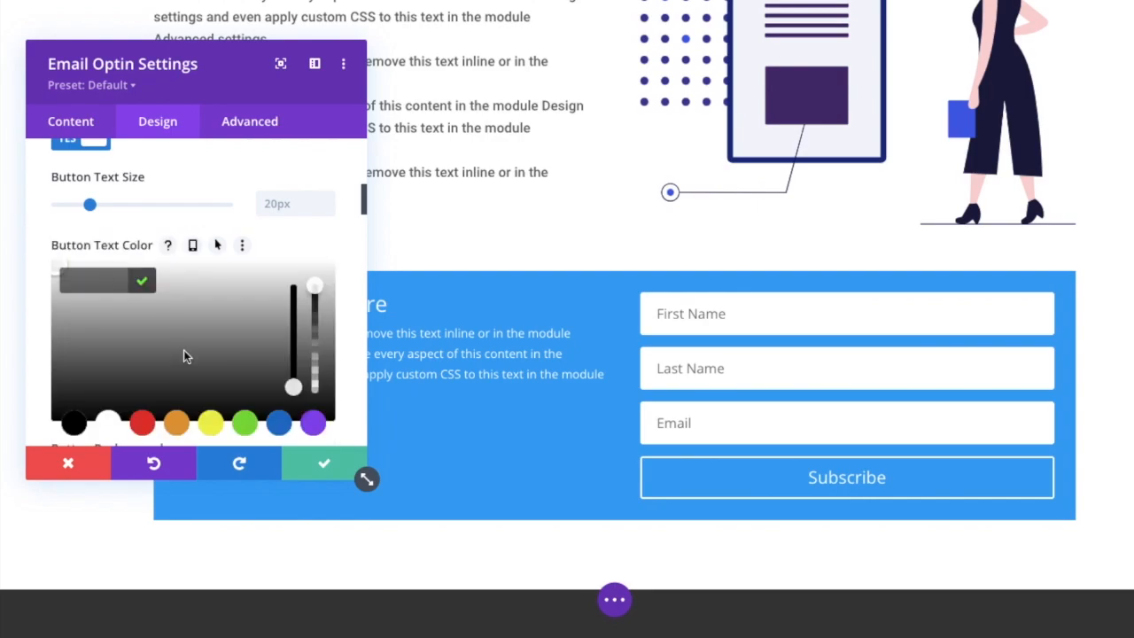
left_click(143, 424)
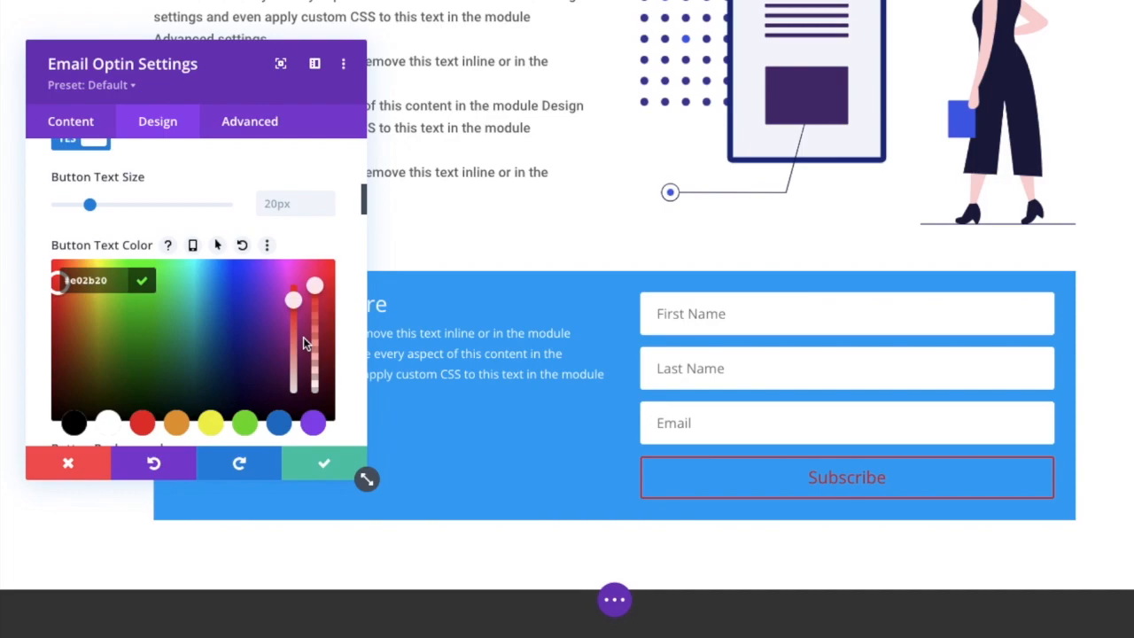
left_click(74, 423)
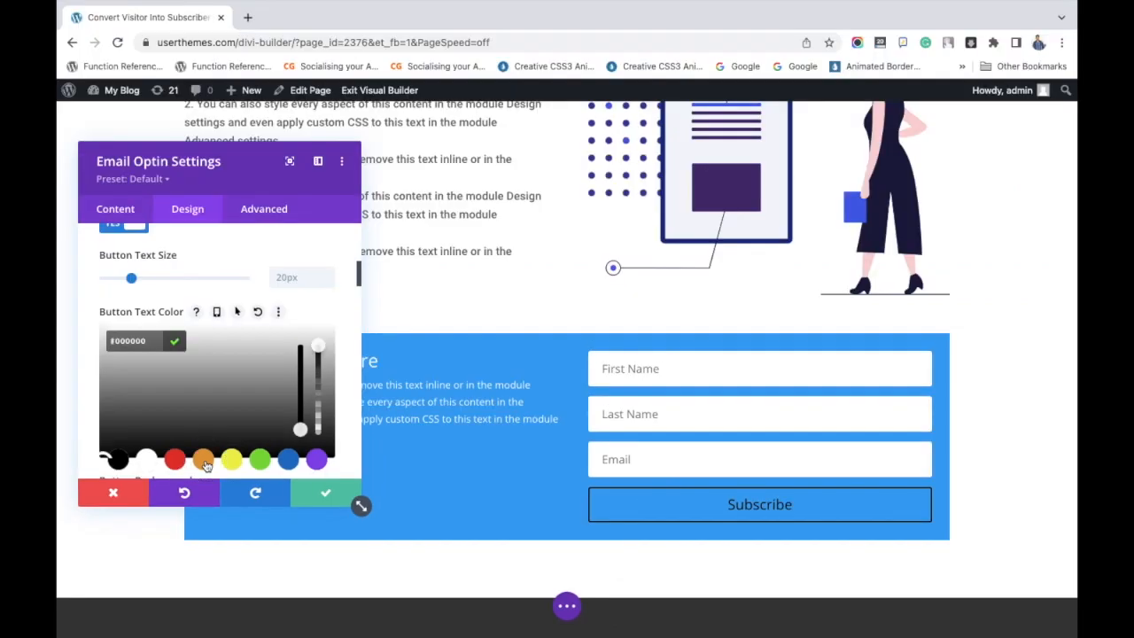
left_click(178, 427)
left_click(176, 461)
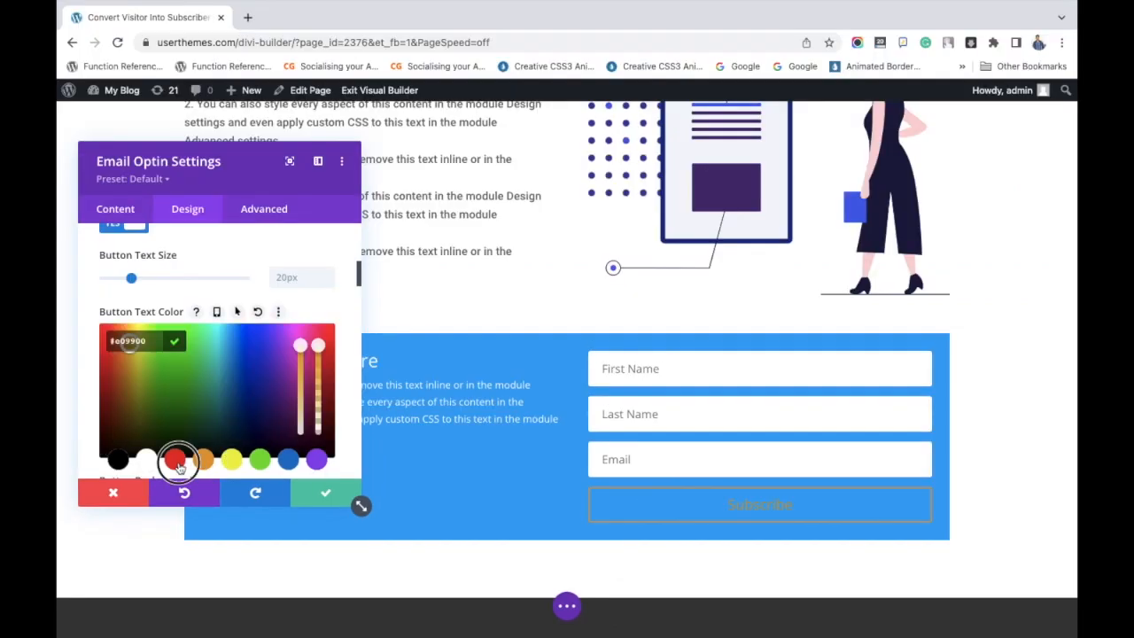
left_click(122, 460)
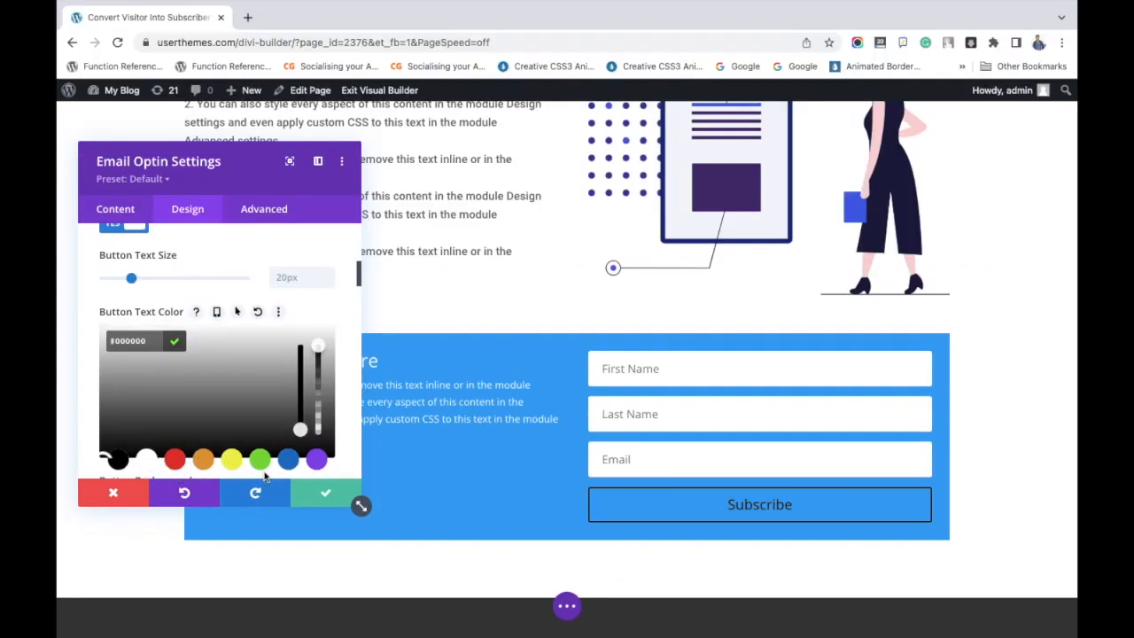
Set the opt-in button's background color to orange-red #f44f22 and its text color to white (#ffffff).
scroll(288, 349, "down", 1)
scroll(288, 349, "down", 2)
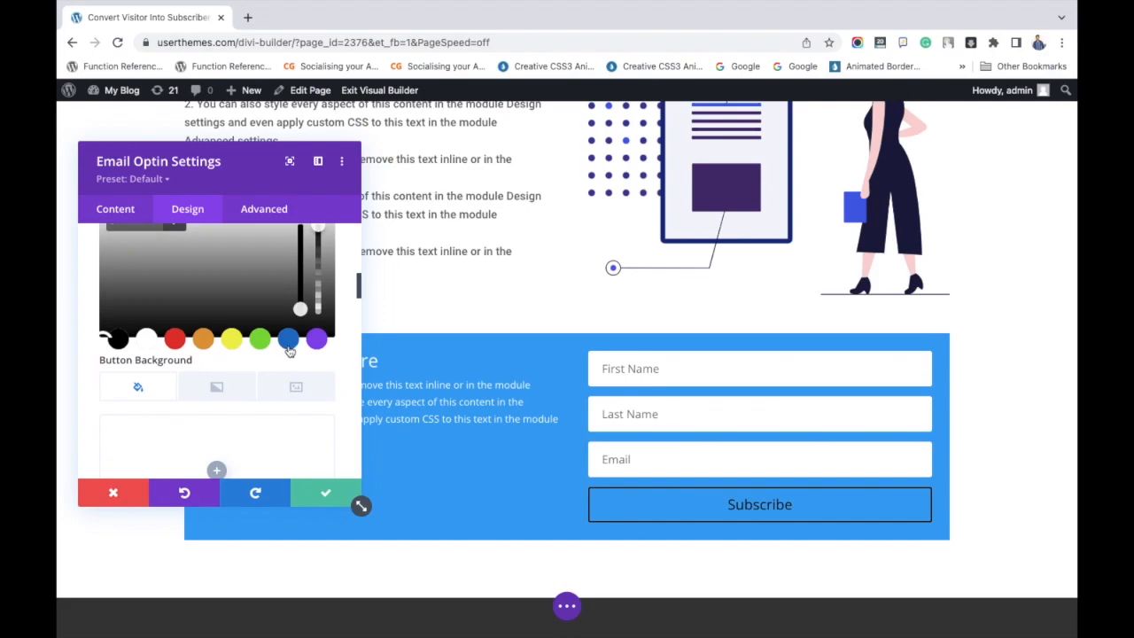
scroll(288, 352, "down", 1)
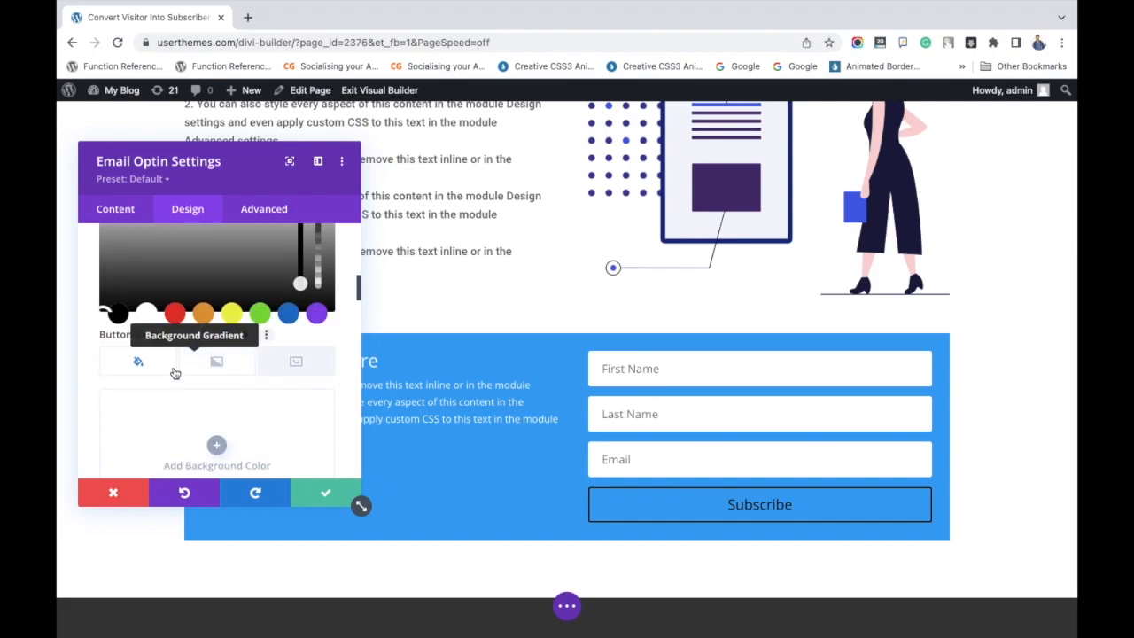
scroll(142, 365, "down", 2)
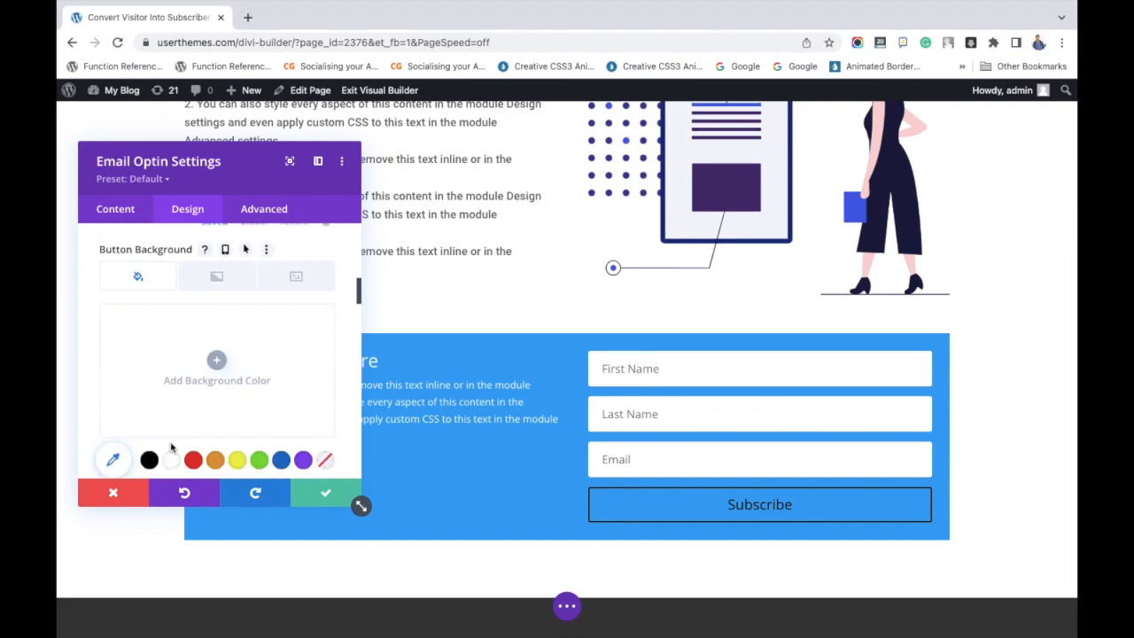
scroll(190, 445, "down", 2)
left_click(193, 385)
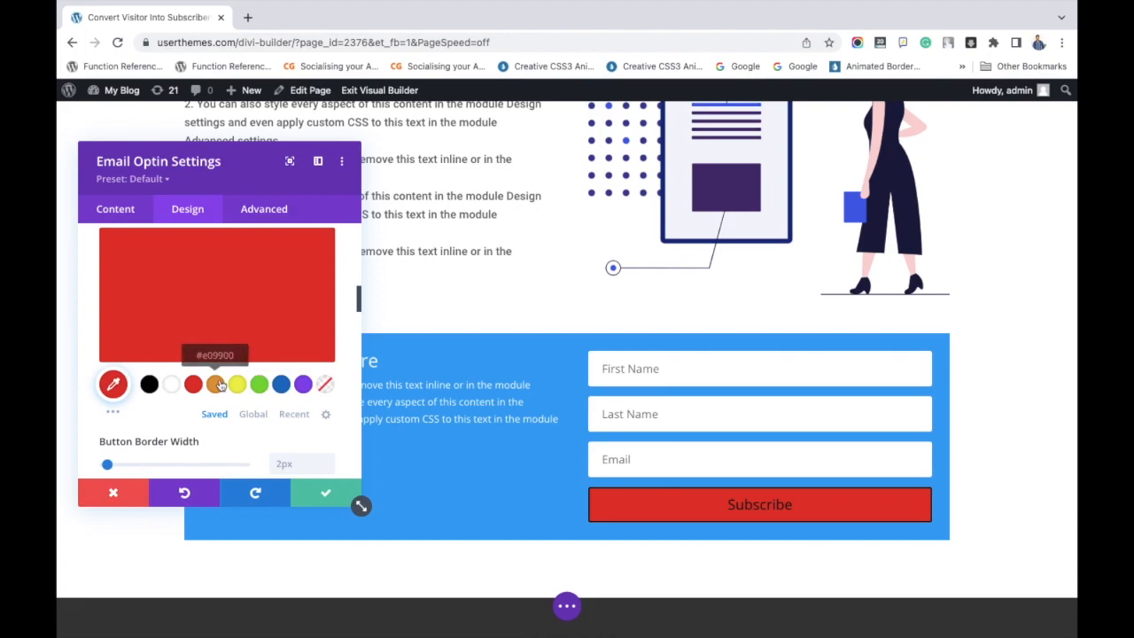
left_click(113, 383)
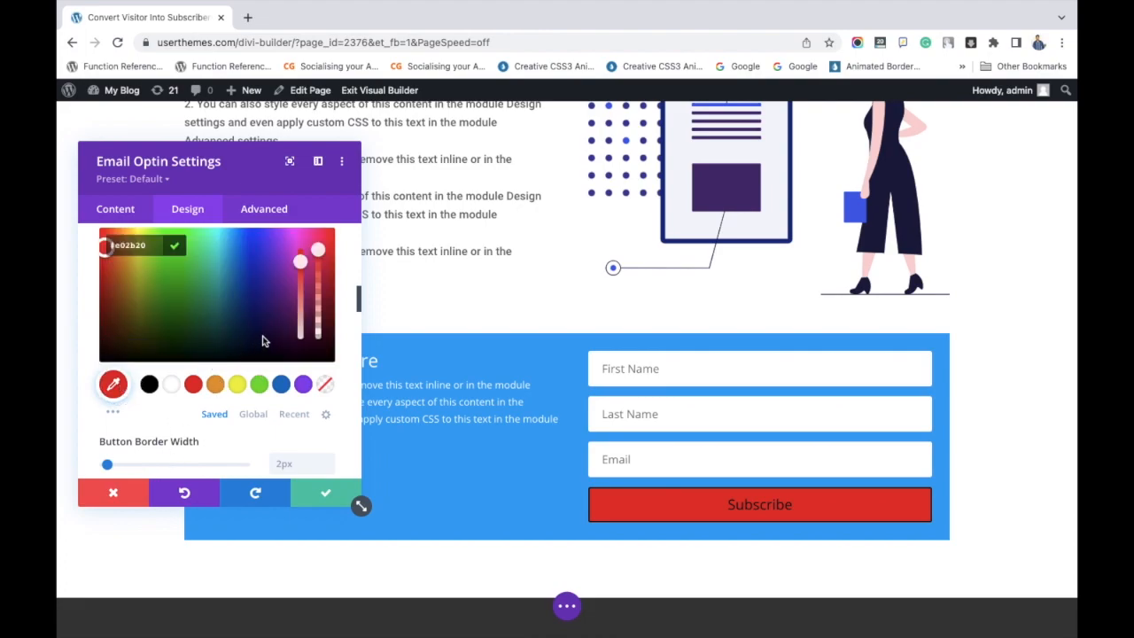
left_click(121, 269)
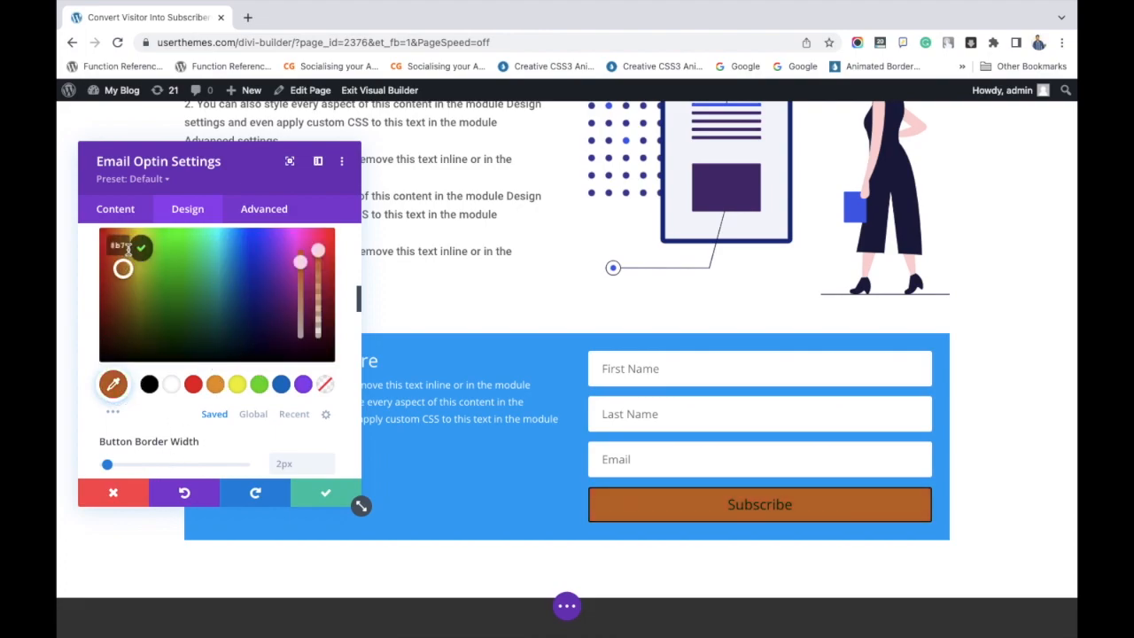
mouse_move(123, 272)
left_mouse_down()
mouse_move(121, 241)
mouse_move(126, 249)
left_mouse_up()
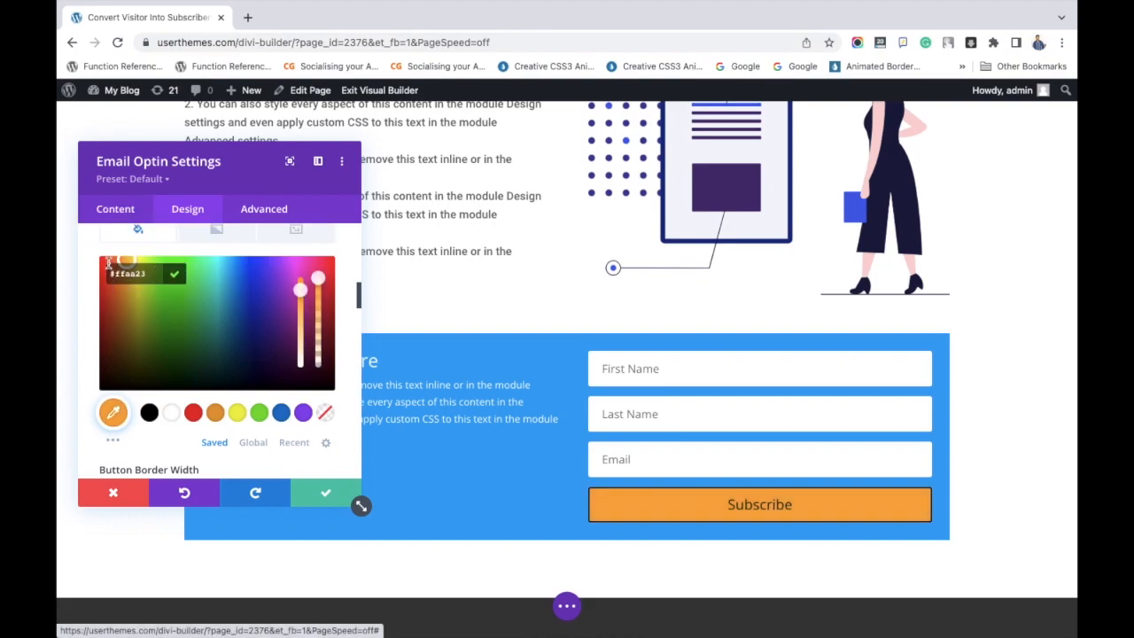
left_click(107, 263)
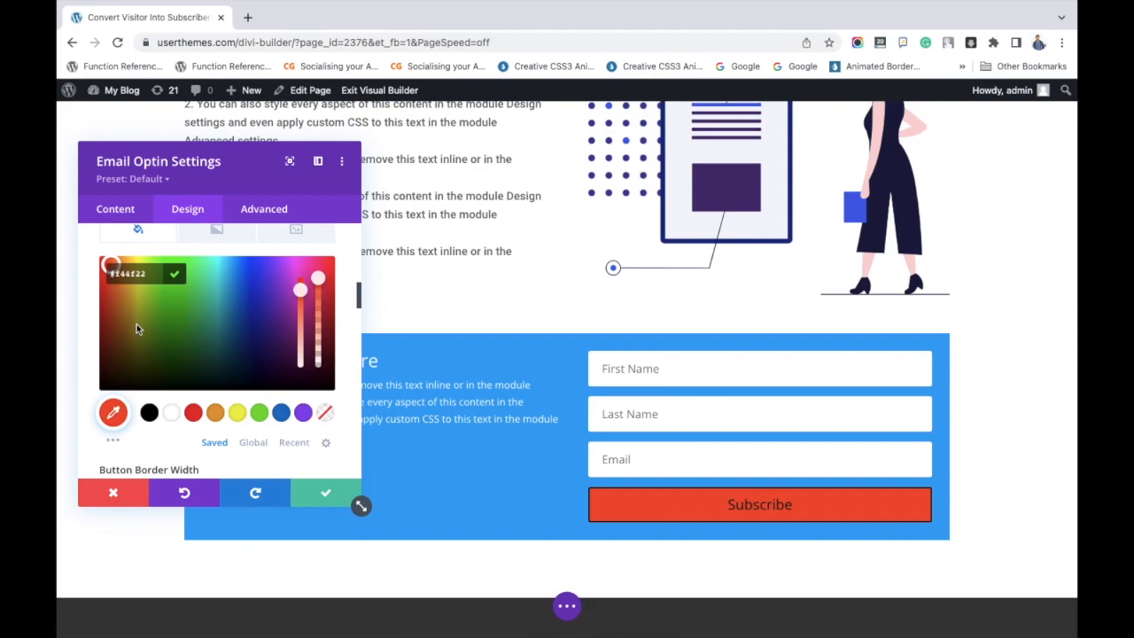
scroll(239, 363, "up", 3)
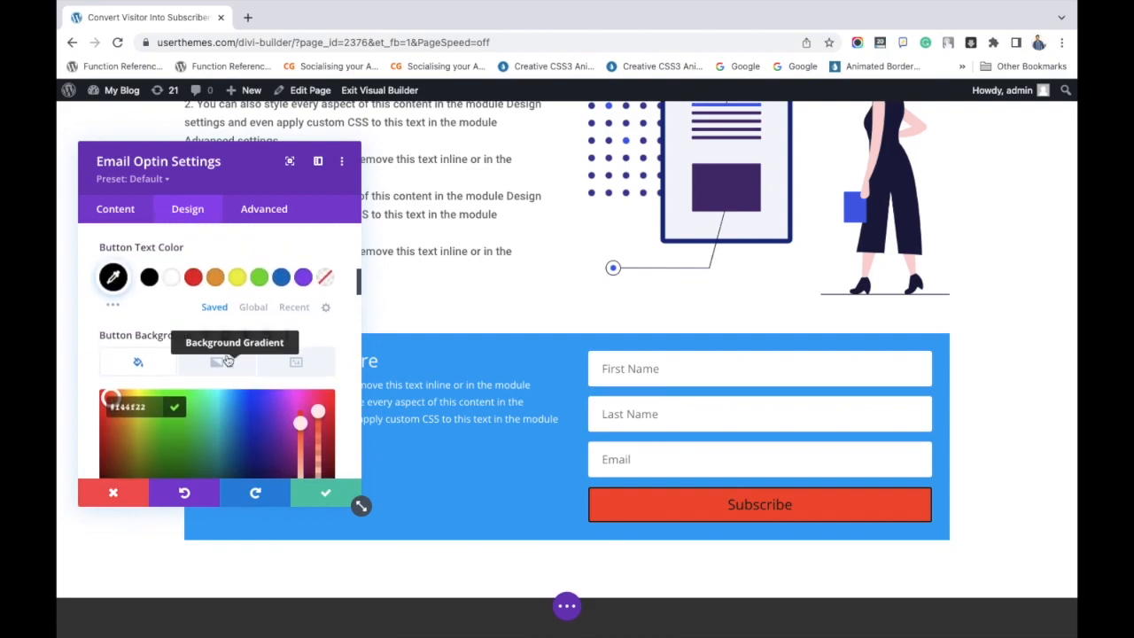
left_click(172, 279)
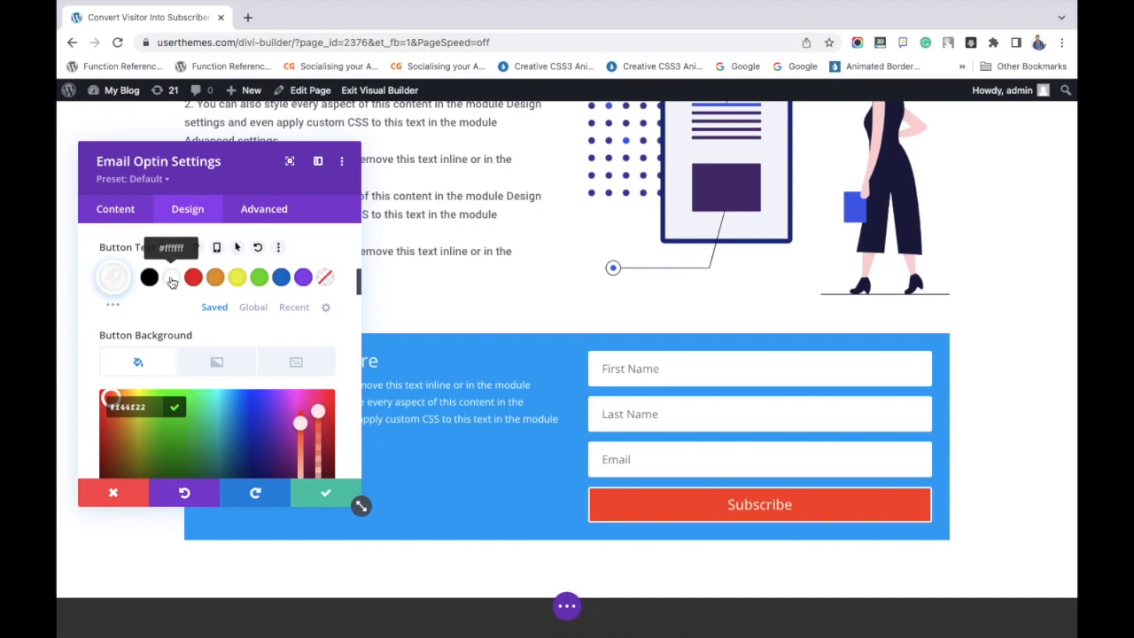
Round the opt-in button's corners with a 12px border radius and save the module settings.
scroll(200, 328, "down", 5)
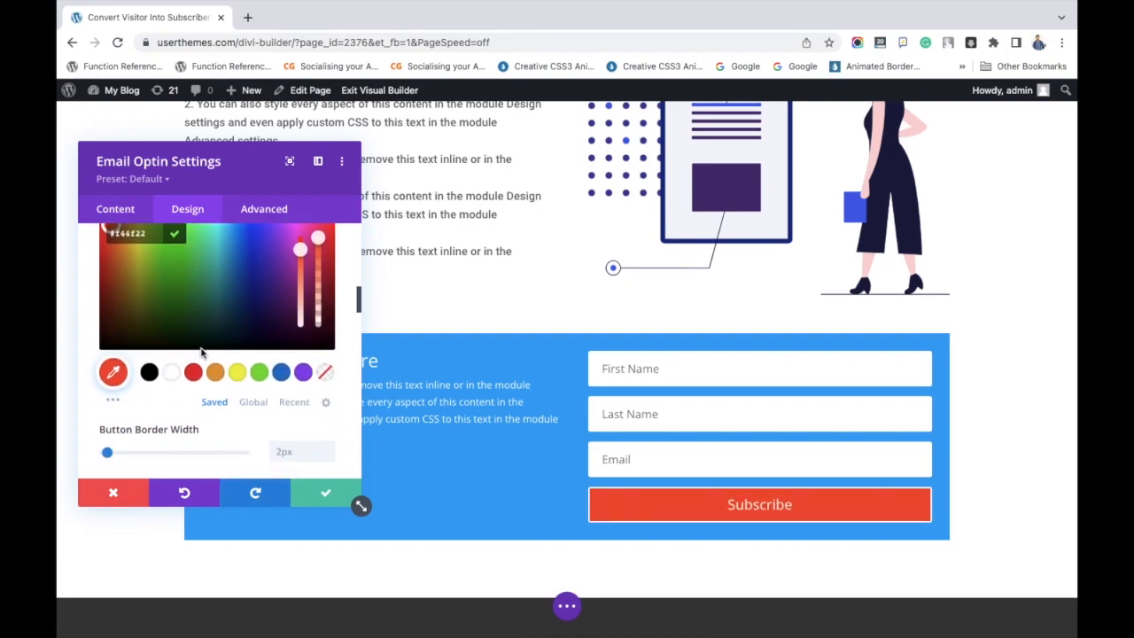
scroll(201, 353, "down", 1)
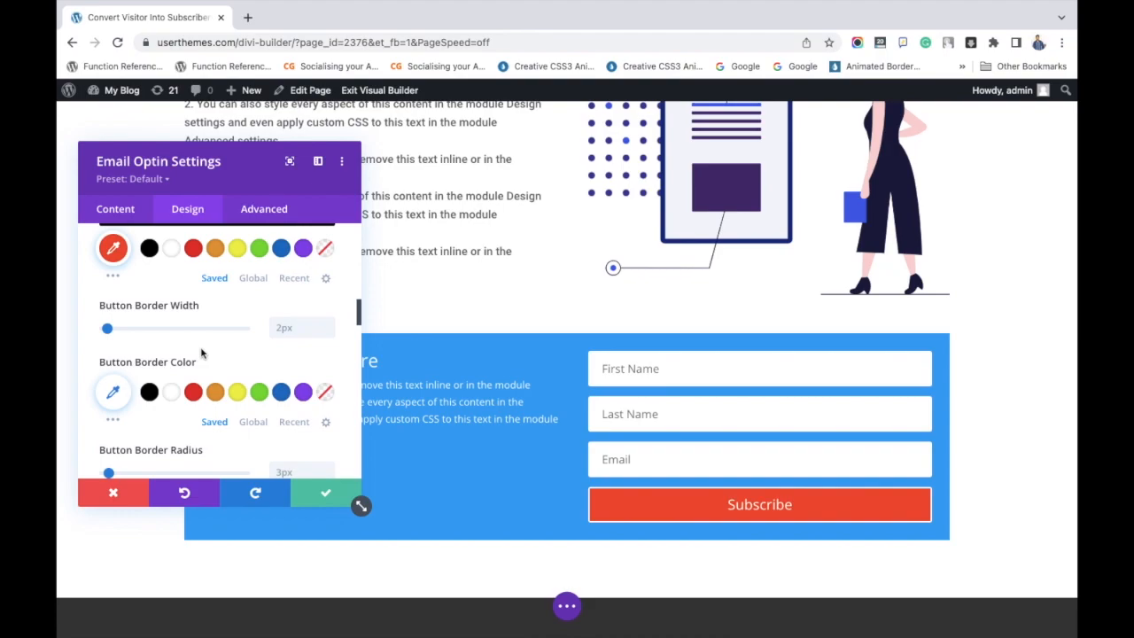
scroll(195, 361, "down", 6)
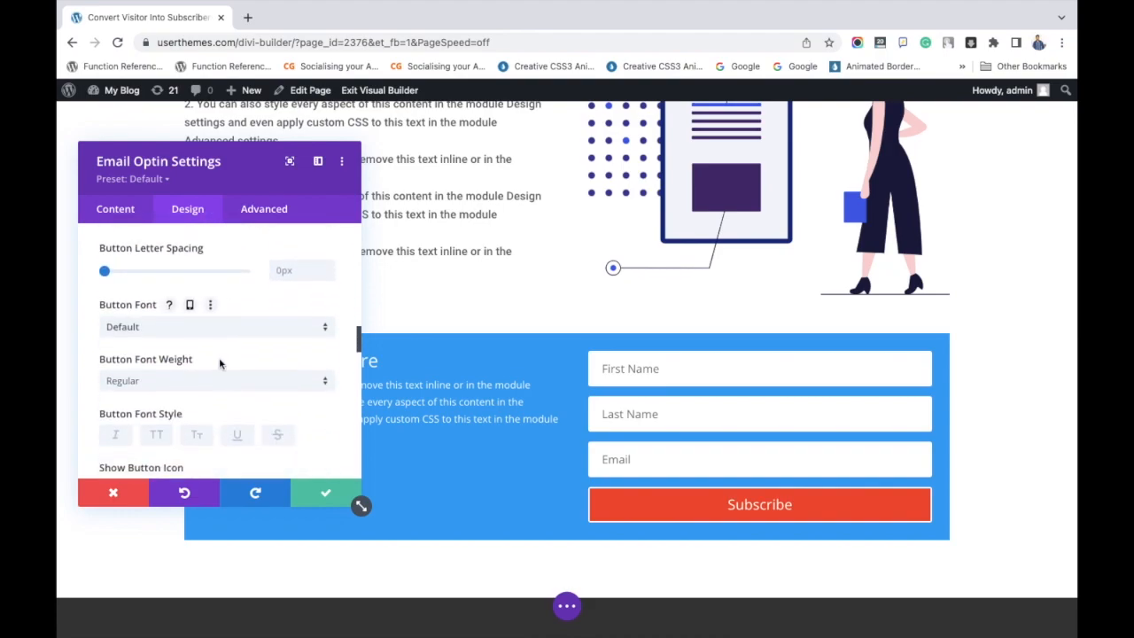
scroll(218, 365, "up", 3)
mouse_move(108, 303)
left_mouse_down()
mouse_move(134, 305)
mouse_move(122, 304)
left_mouse_up()
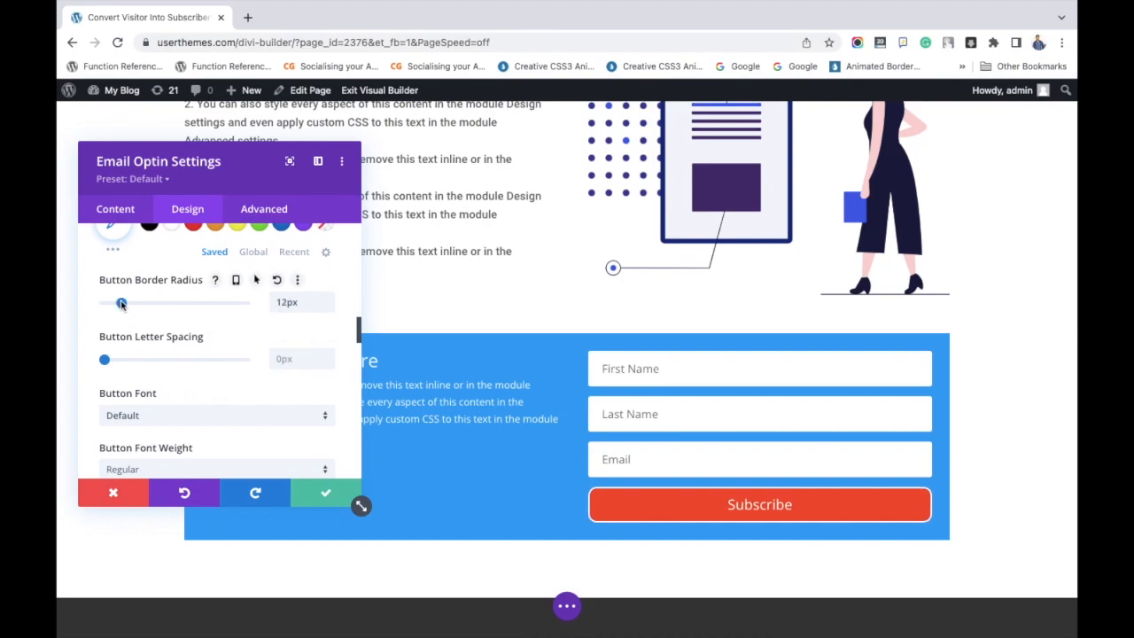
left_click(324, 496)
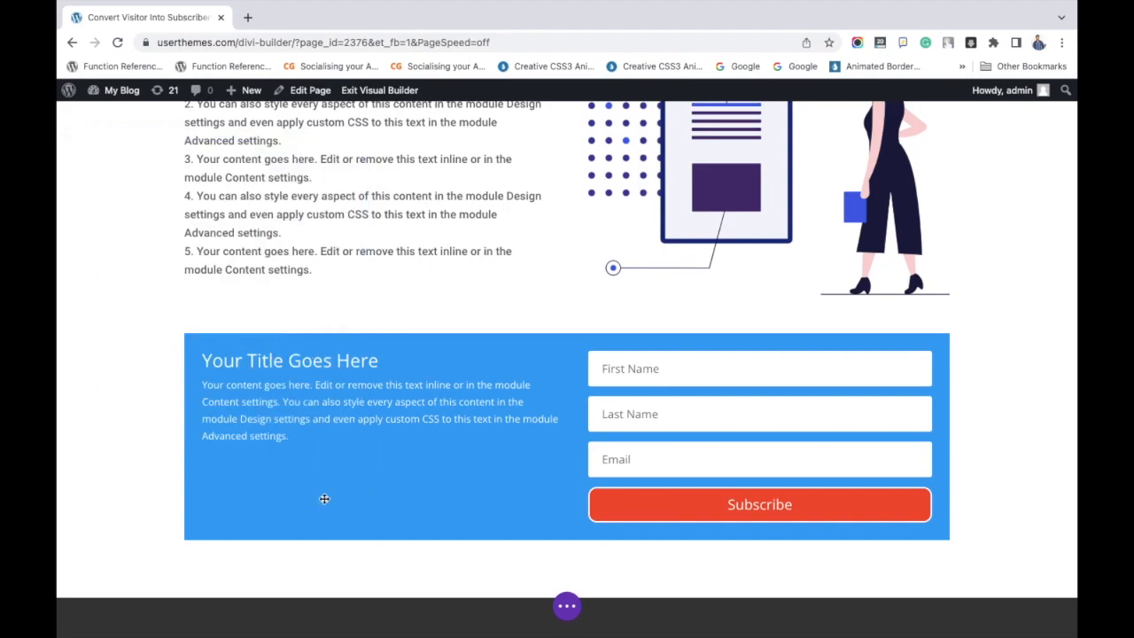
left_click(352, 361)
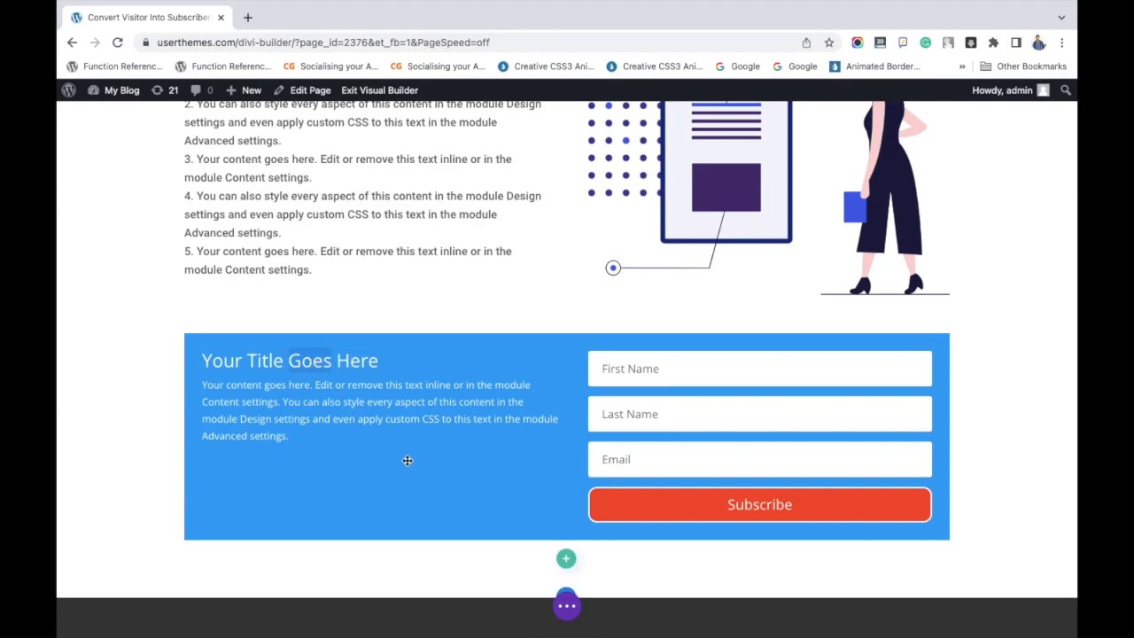
mouse_move(420, 328)
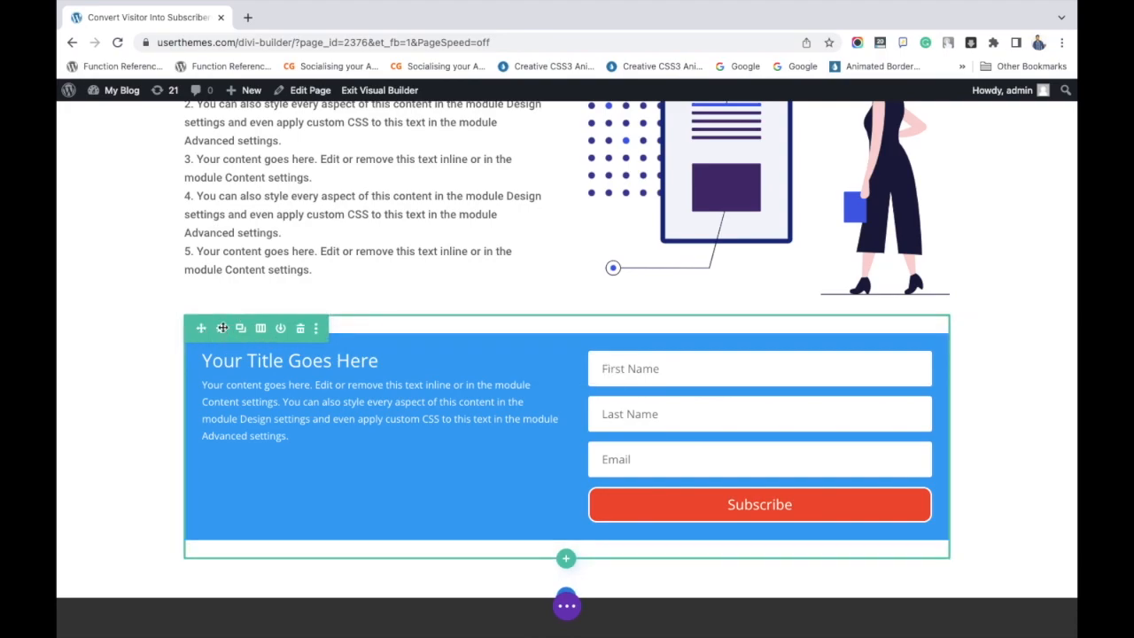
left_click(222, 329)
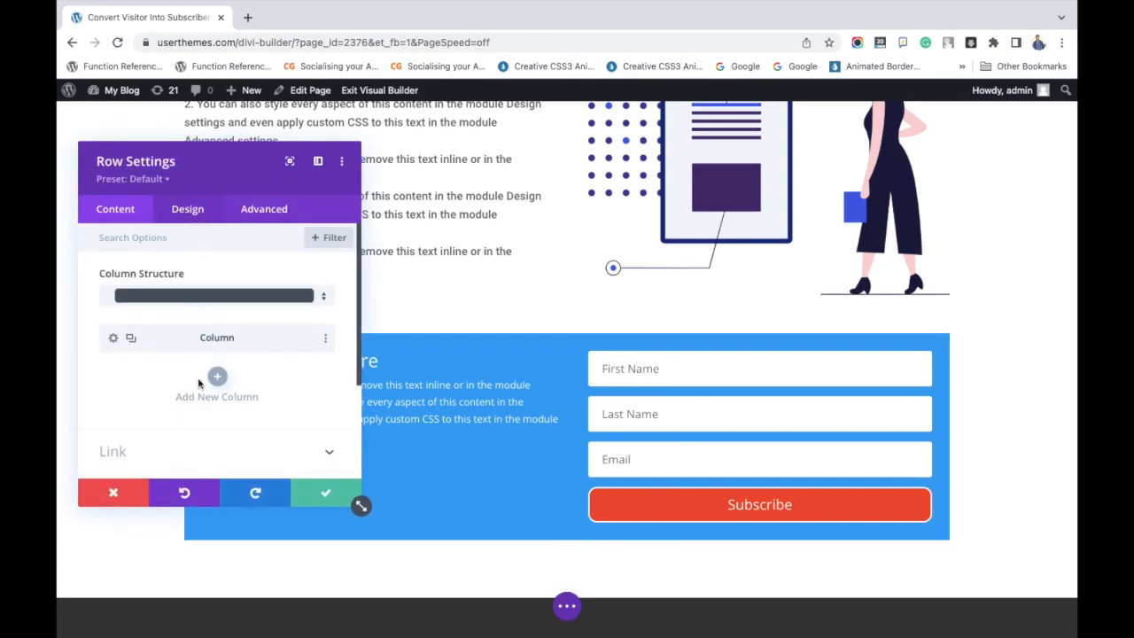
scroll(199, 383, "down", 3)
left_click(193, 211)
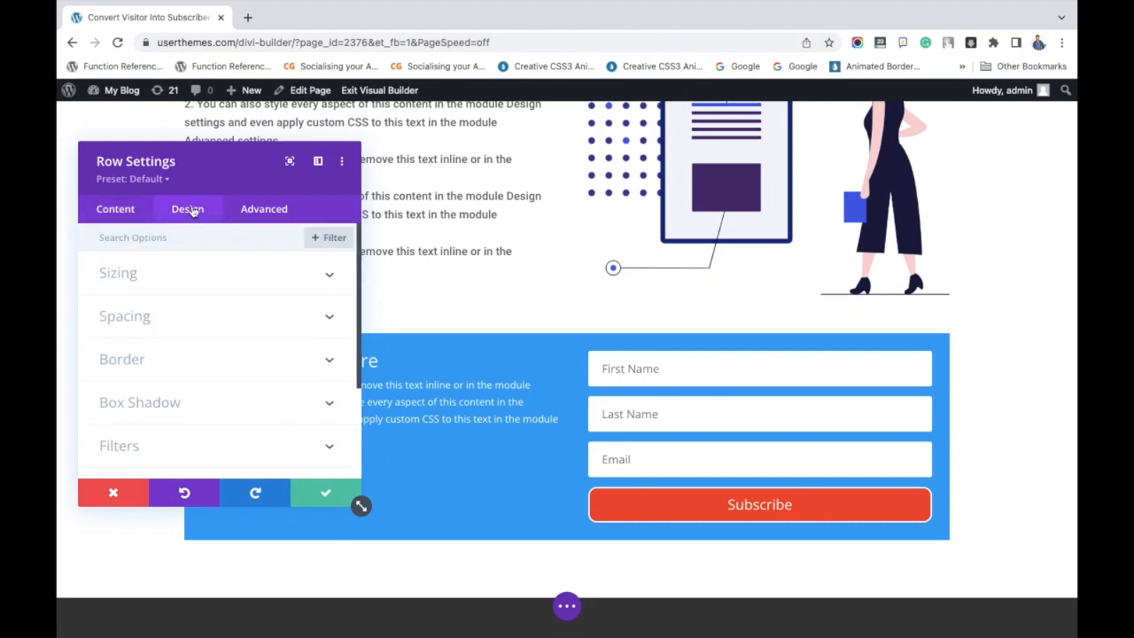
left_click(114, 493)
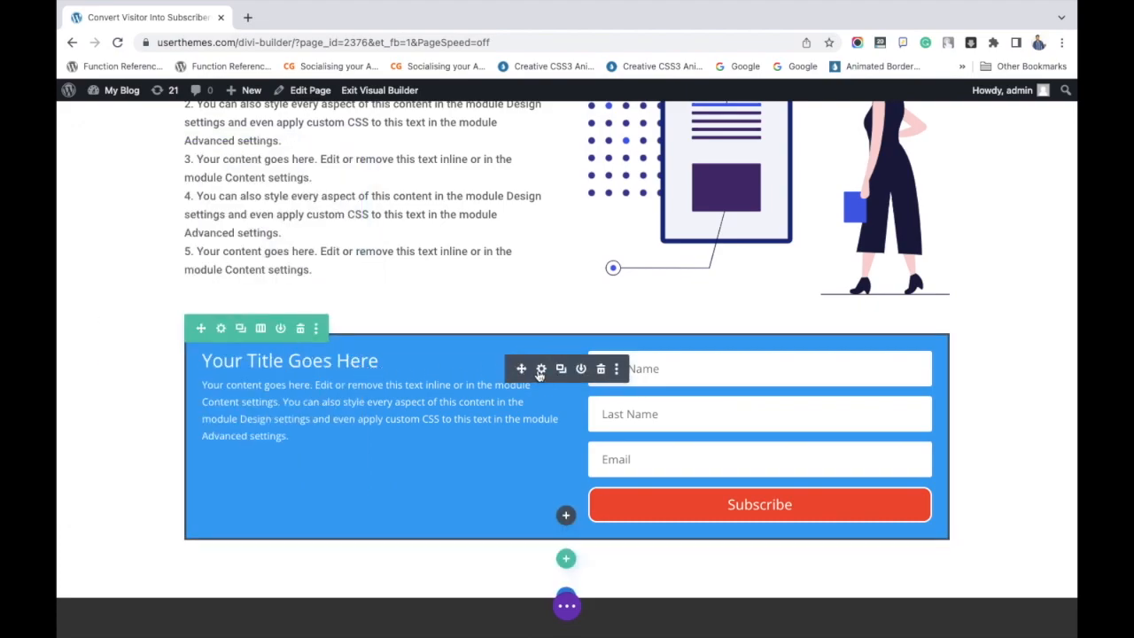
Set the email opt-in form's title font to Roboto and its title text size to 34px.
left_click(540, 371)
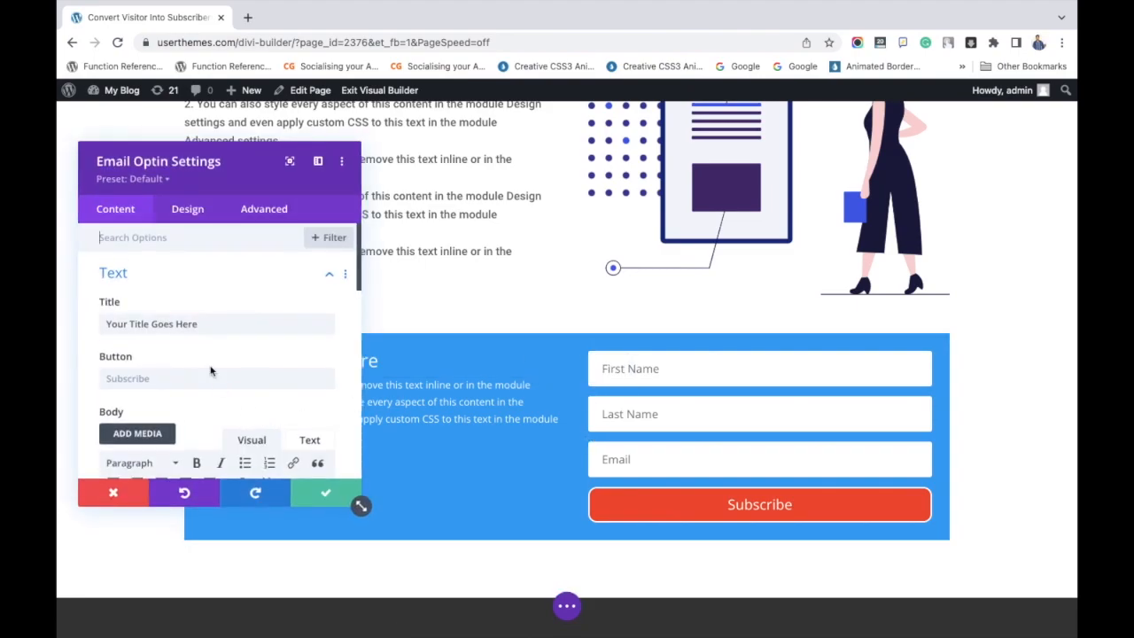
scroll(209, 354, "down", 2)
scroll(202, 345, "down", 3)
scroll(202, 346, "up", 2)
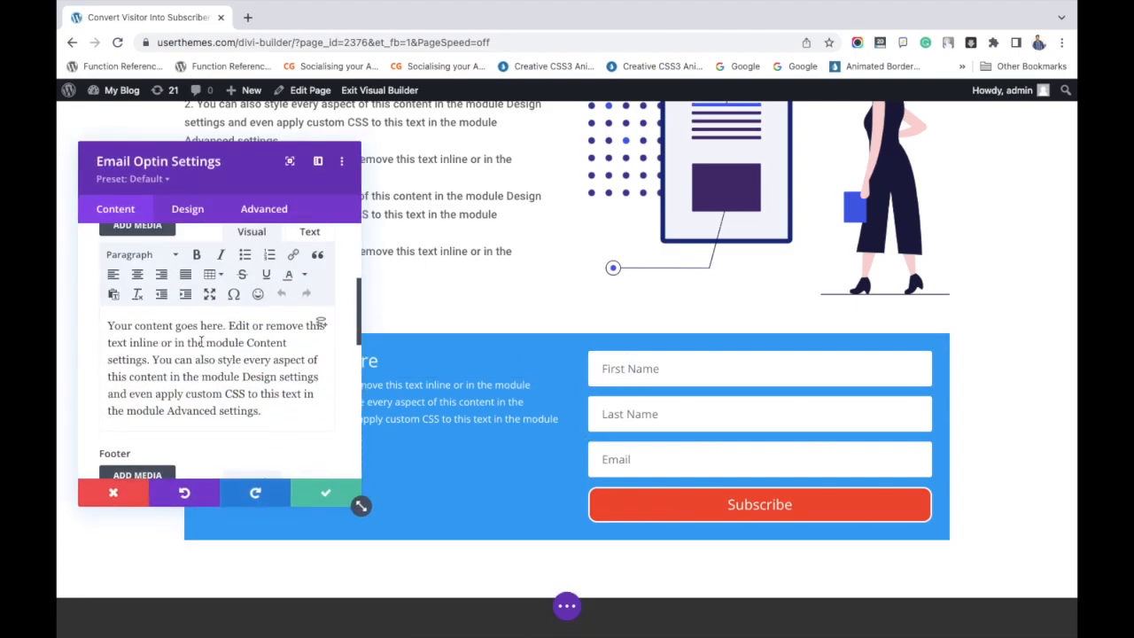
left_click(189, 209)
scroll(160, 289, "down", 1)
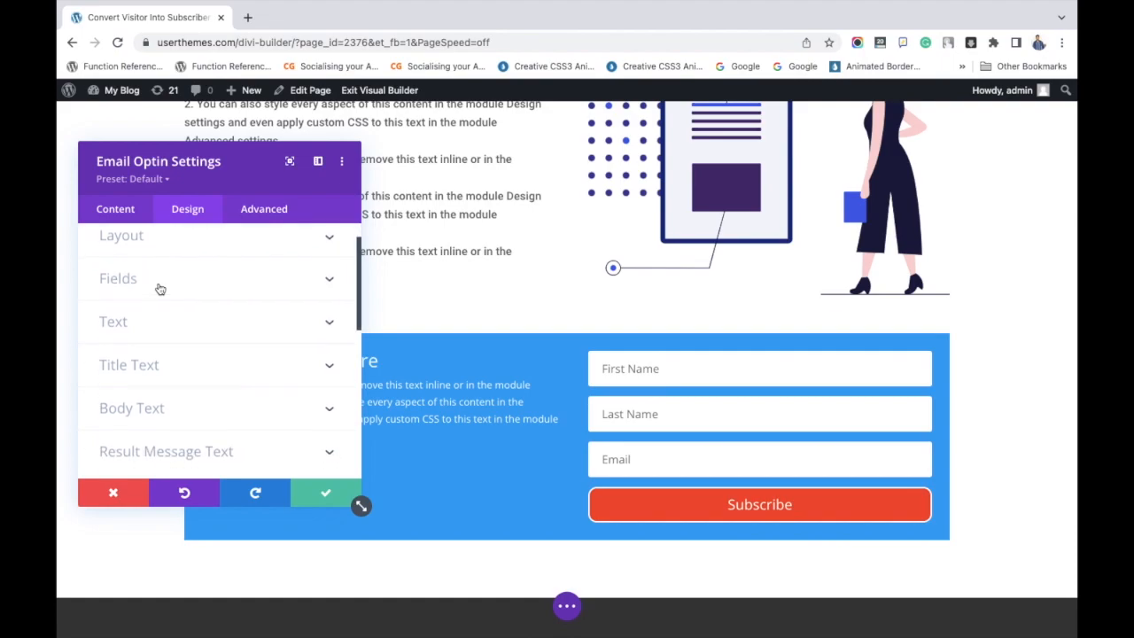
left_click(152, 326)
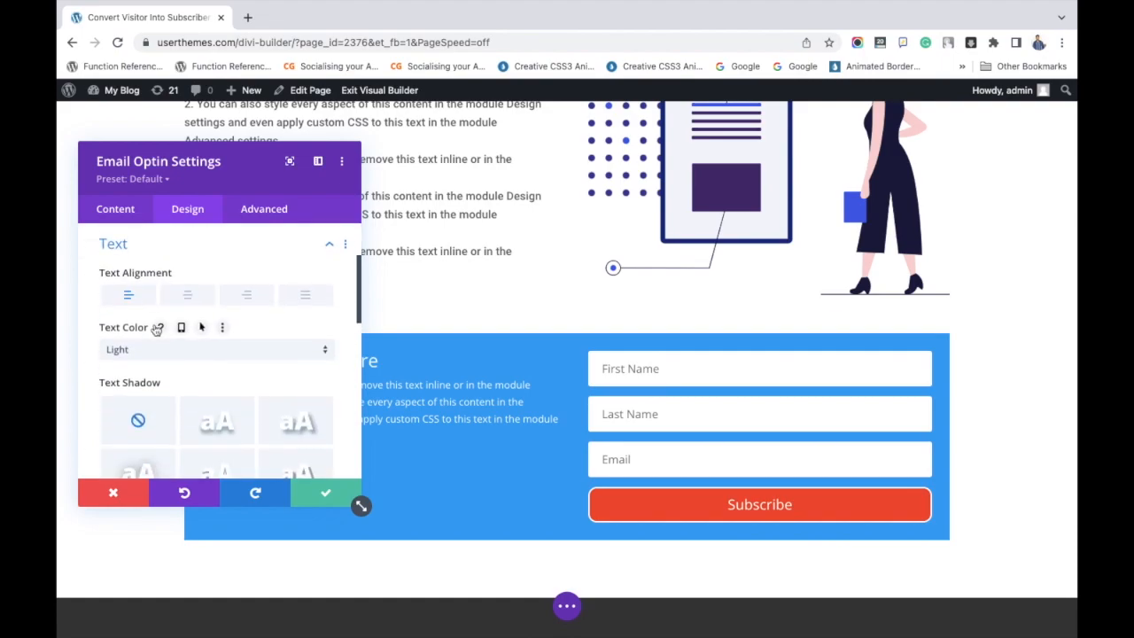
scroll(156, 329, "down", 4)
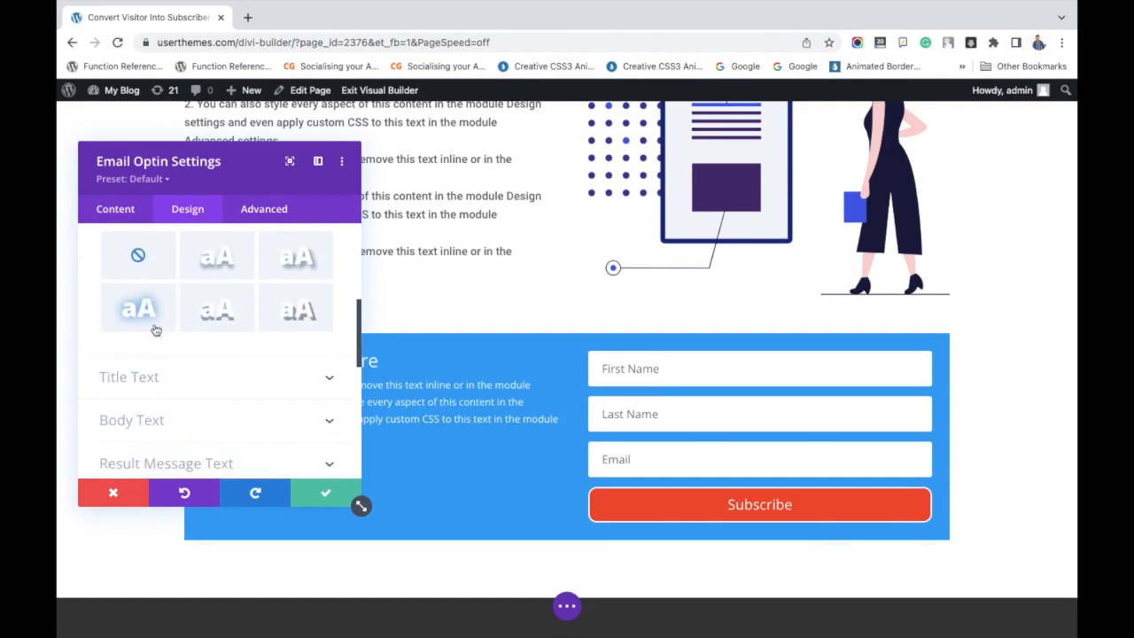
left_click(154, 376)
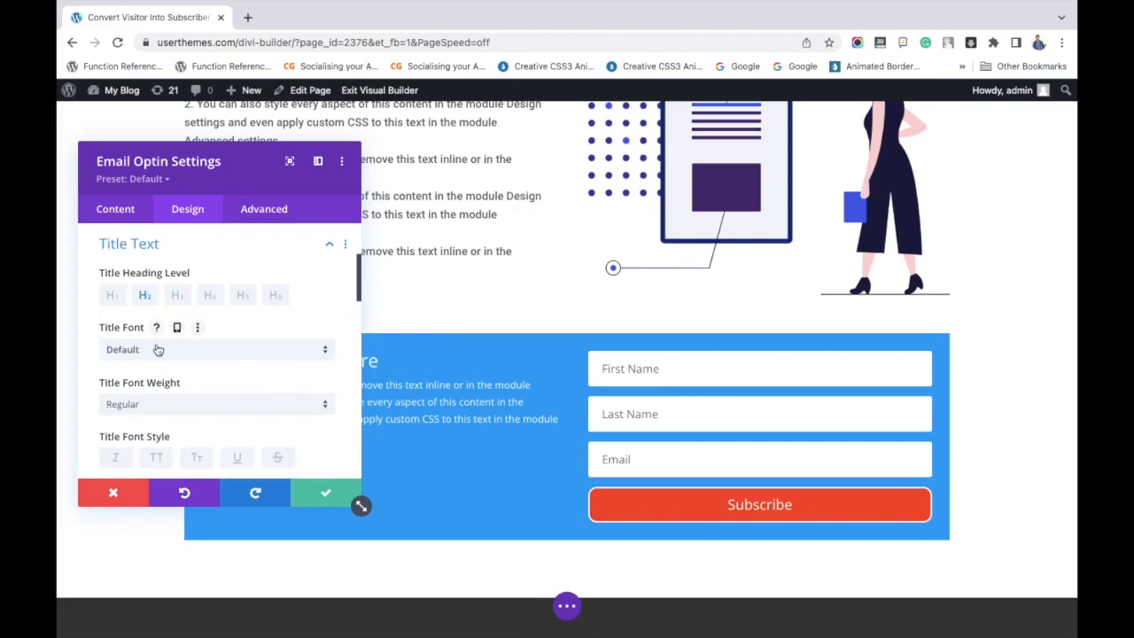
left_click(157, 349)
type("robo")
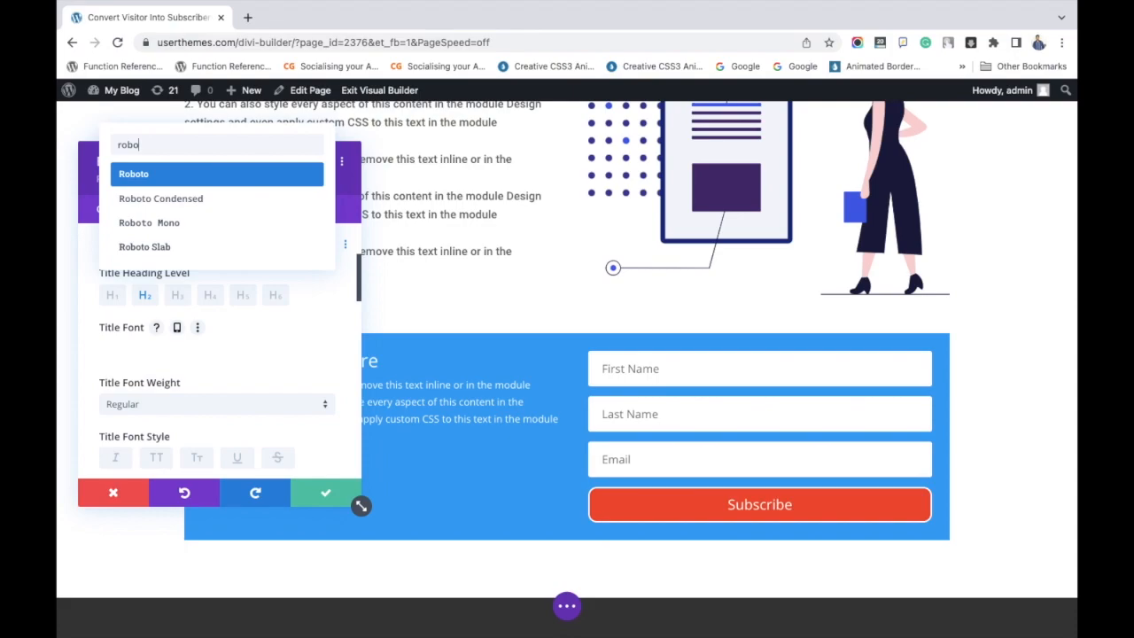
left_click(171, 178)
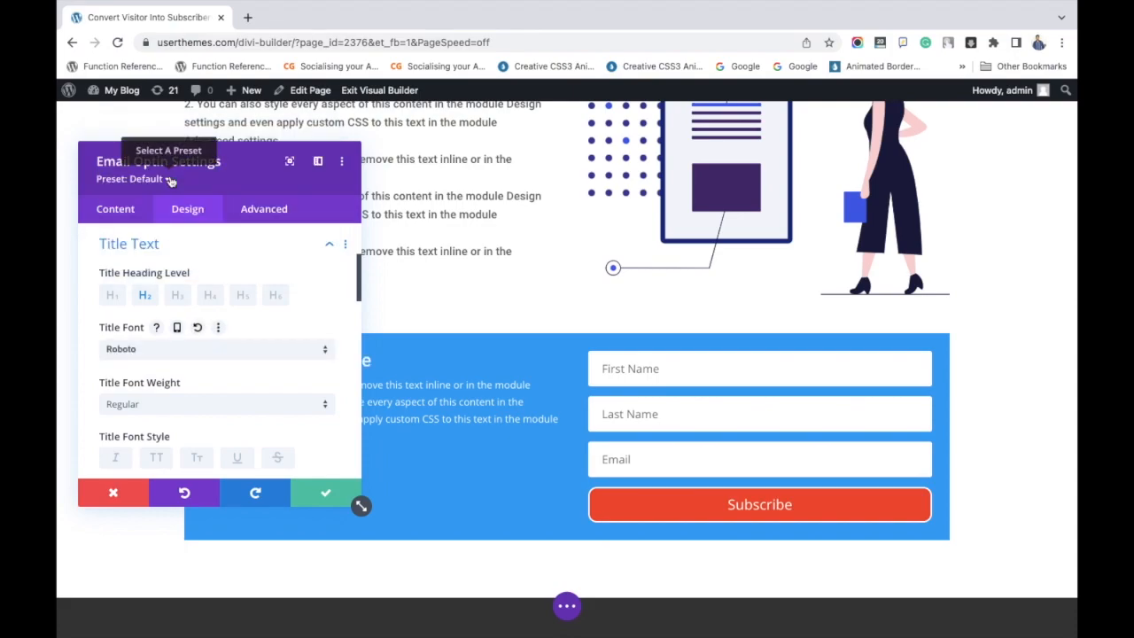
scroll(203, 346, "down", 6)
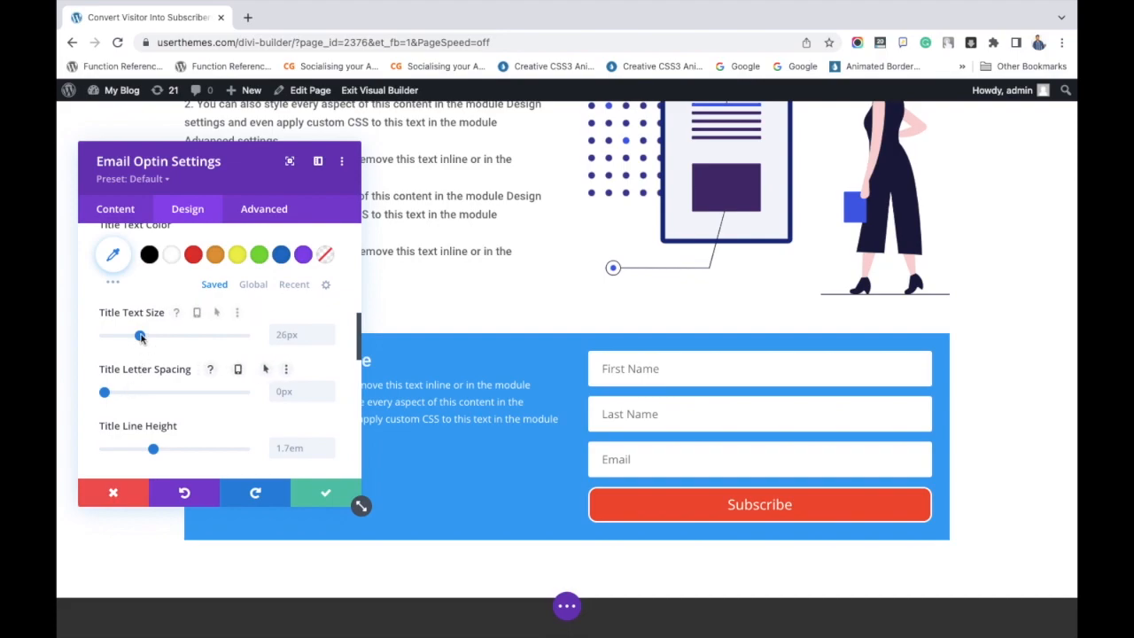
left_click_drag(146, 335, 150, 335)
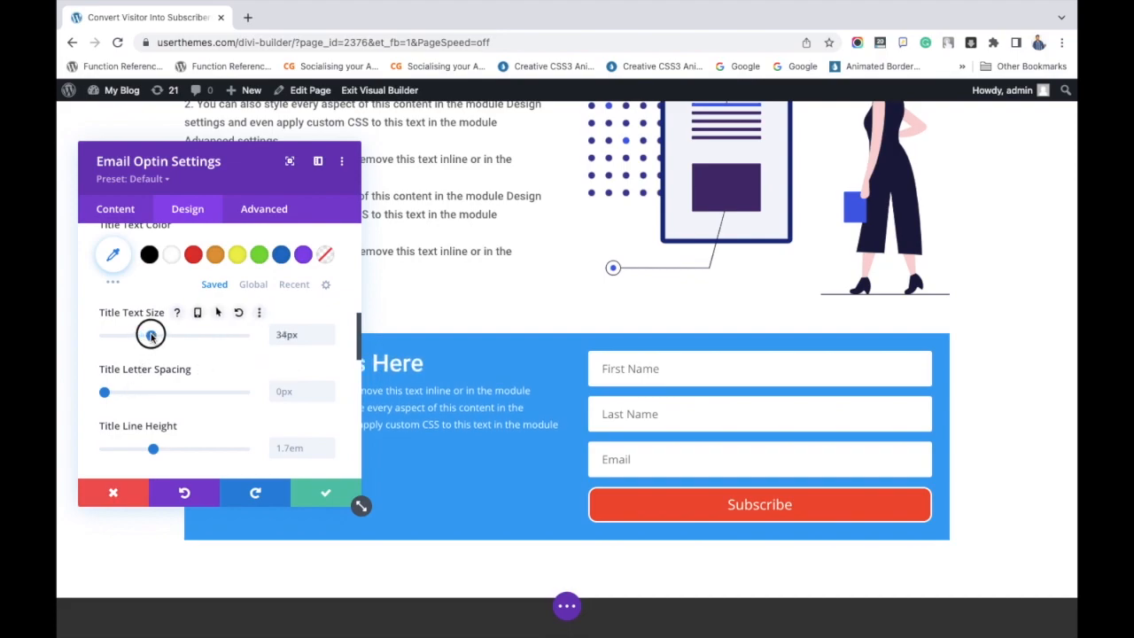
Set the opt-in form's body text size to 16px.
scroll(168, 392, "down", 2)
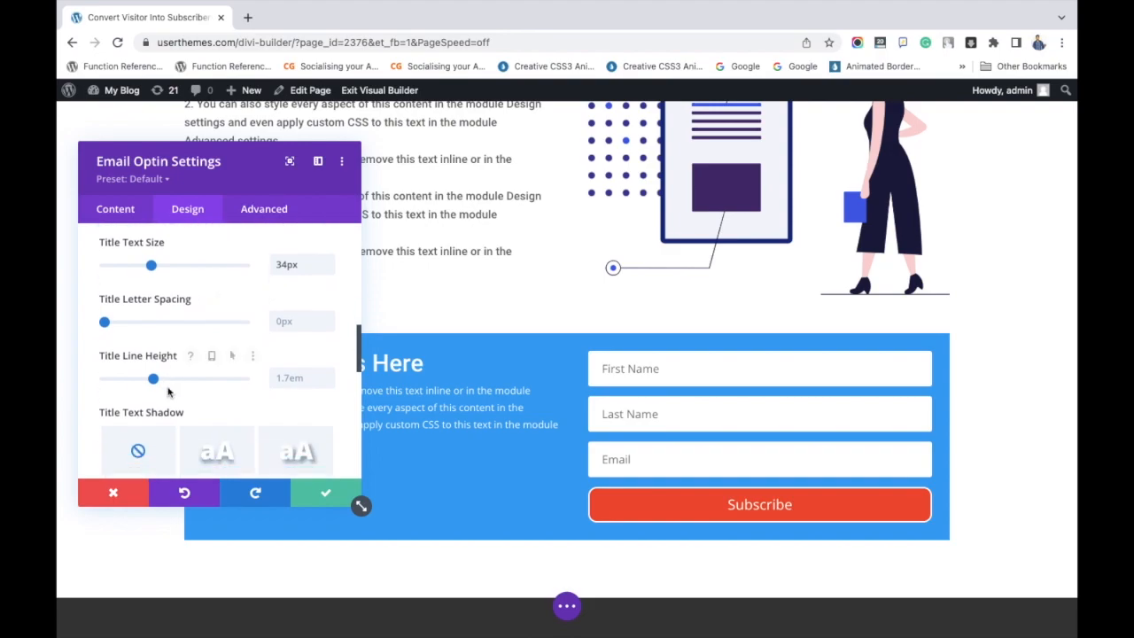
scroll(168, 393, "down", 5)
left_click(179, 305)
scroll(176, 370, "down", 3)
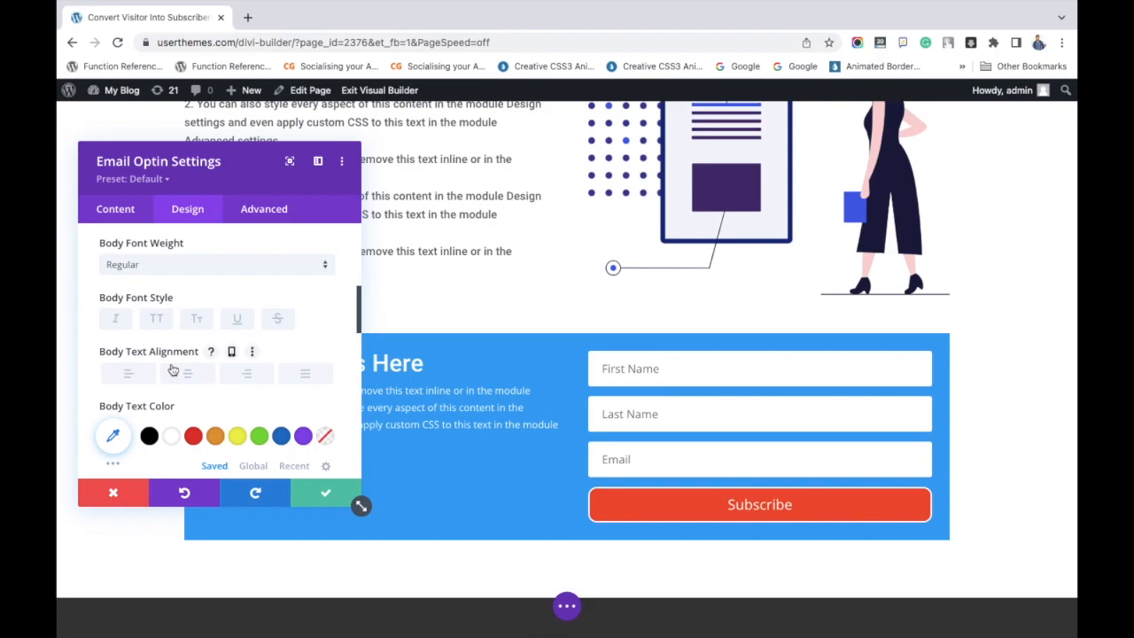
scroll(172, 371, "up", 1)
scroll(173, 370, "down", 5)
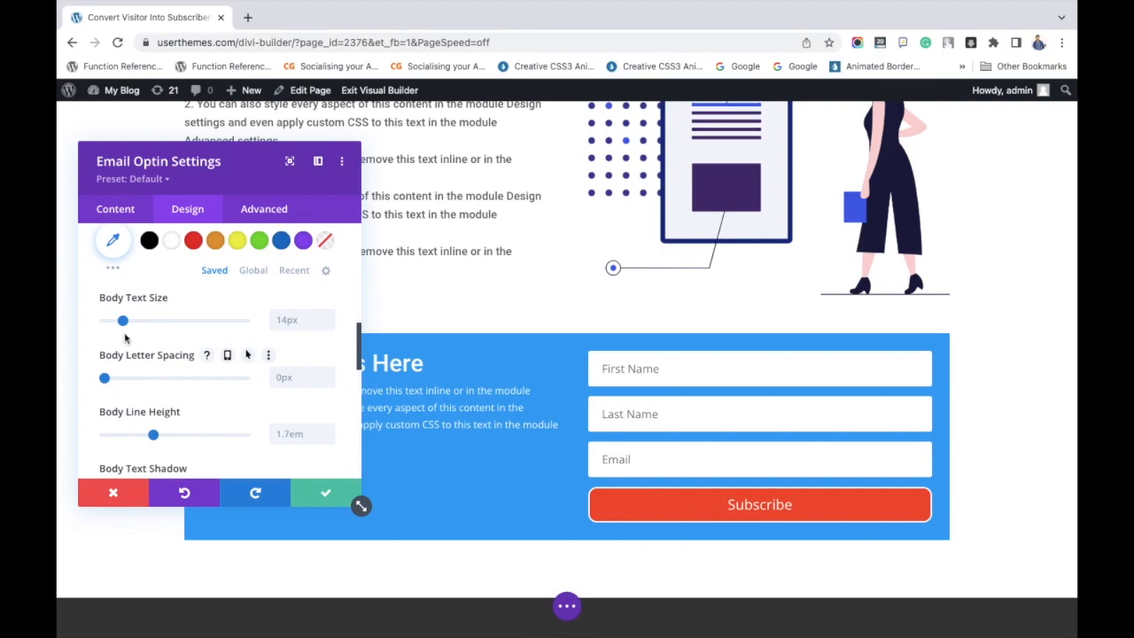
left_click_drag(123, 320, 125, 323)
Change the opt-in form's body font to Roboto.
scroll(161, 352, "up", 3)
scroll(161, 351, "up", 5)
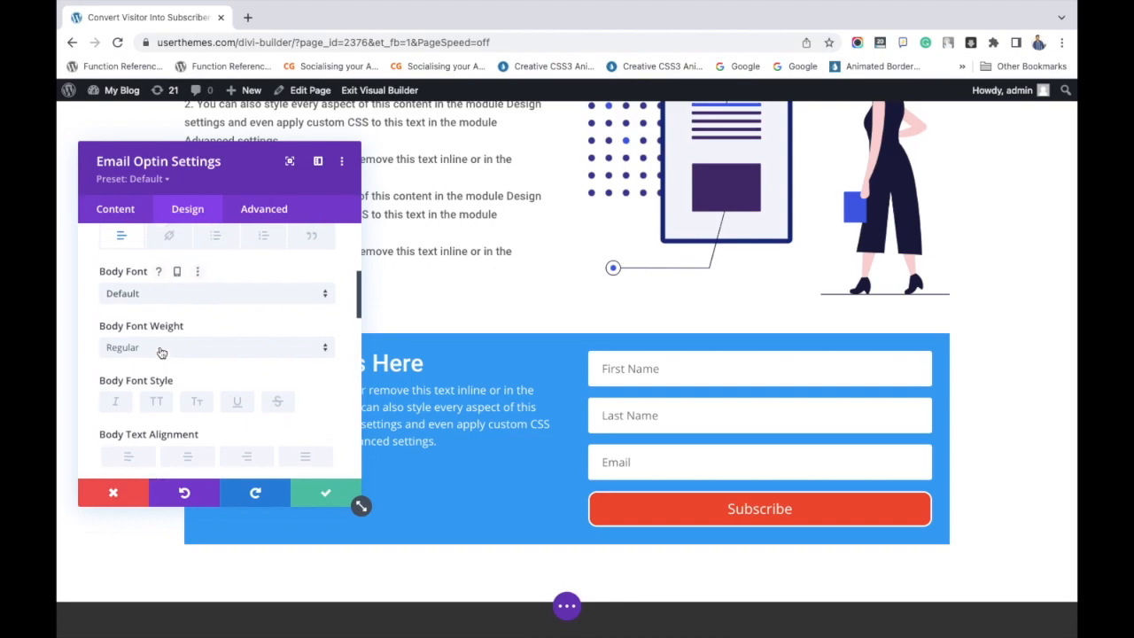
left_click(160, 302)
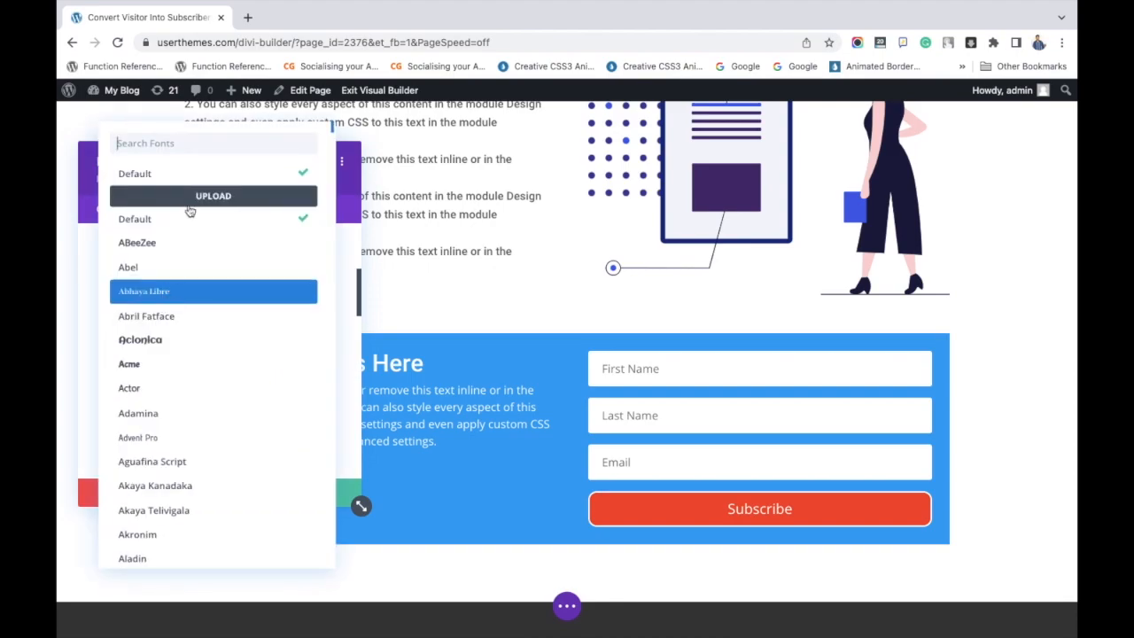
type("robo")
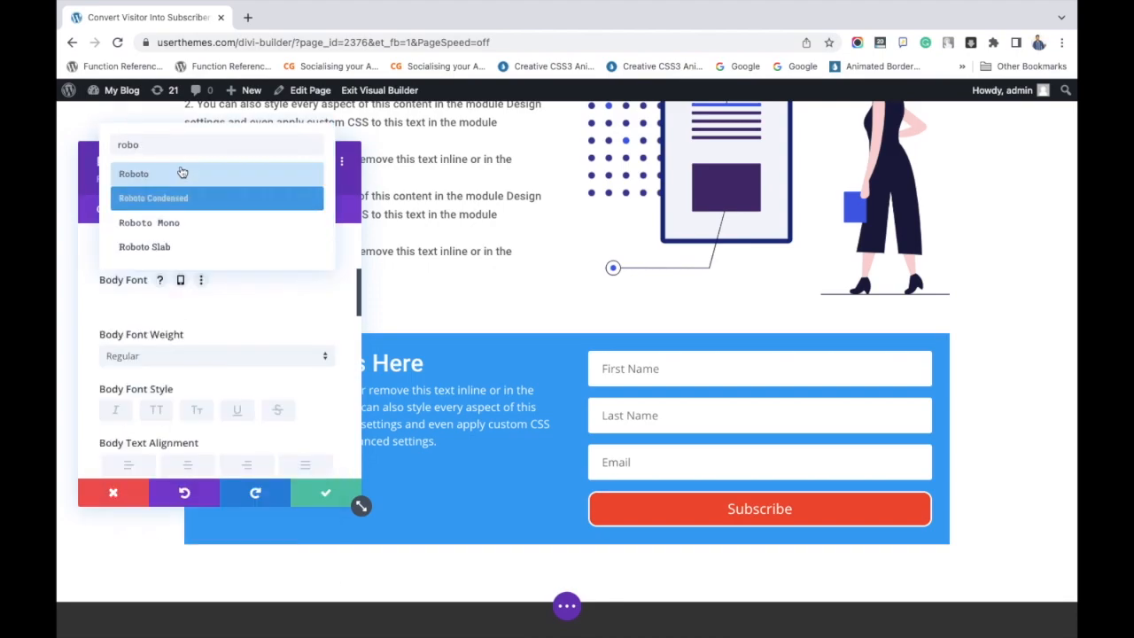
left_click(180, 173)
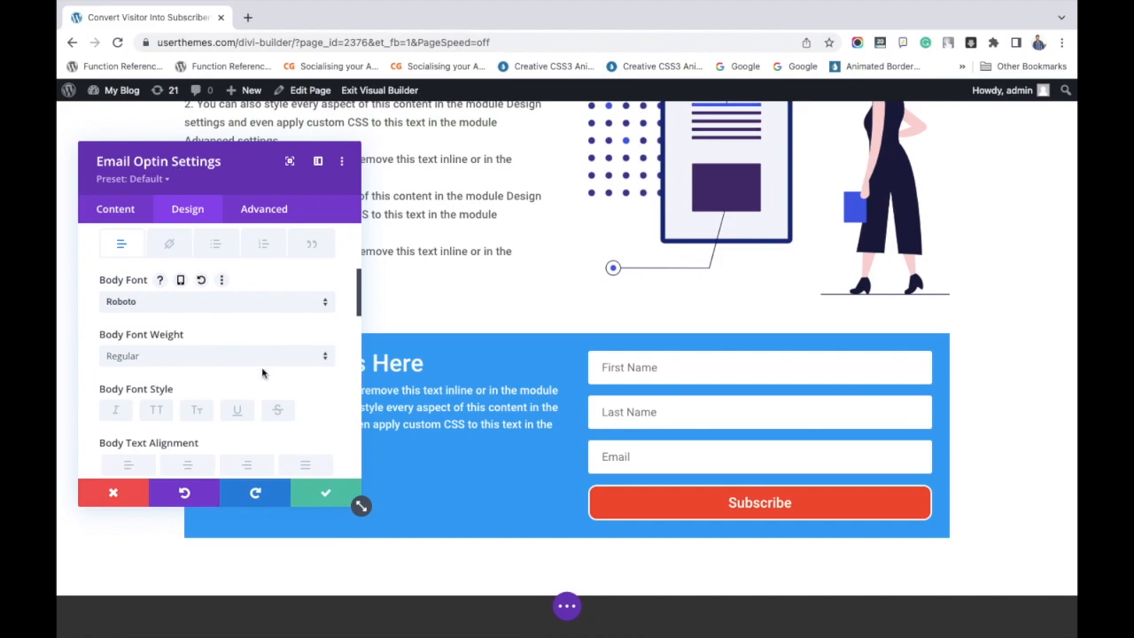
Increase the line height of the opt-in form's body text and save the module settings.
scroll(212, 381, "down", 5)
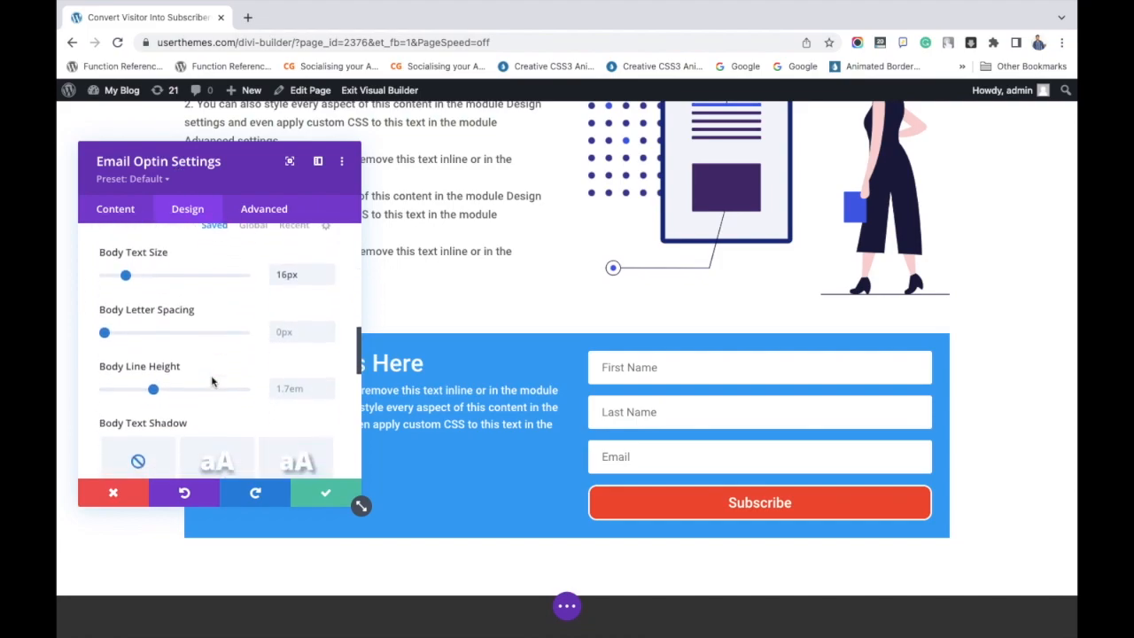
left_click_drag(154, 381, 192, 384)
left_click(324, 494)
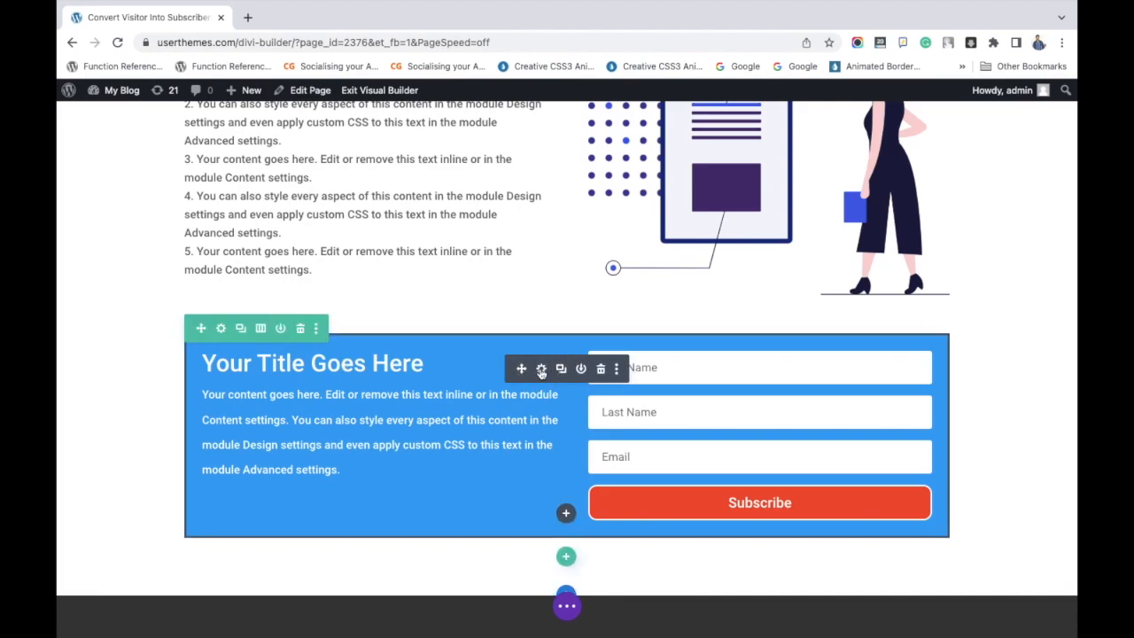
Reopen the email opt-in design settings and change the title font to Oswald.
left_click(541, 370)
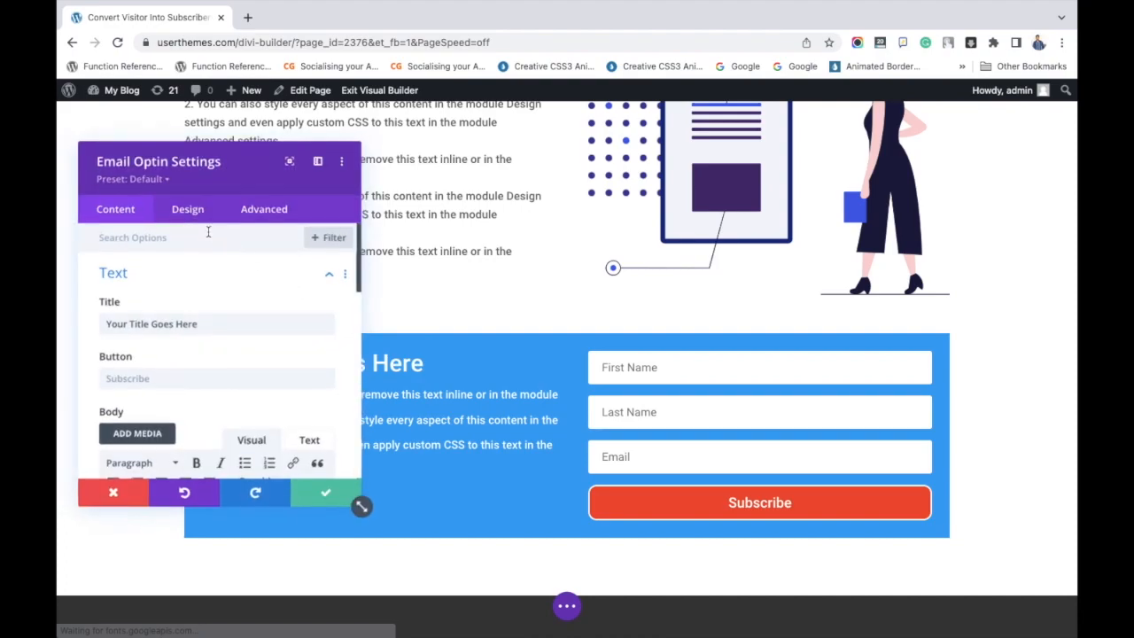
left_click(186, 210)
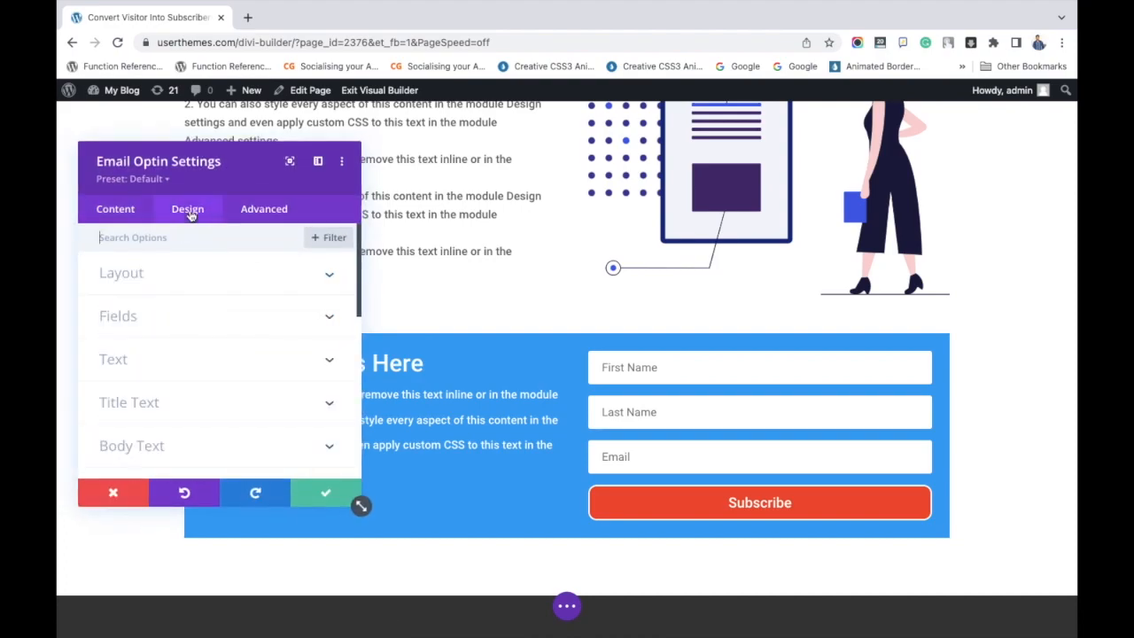
left_click(178, 379)
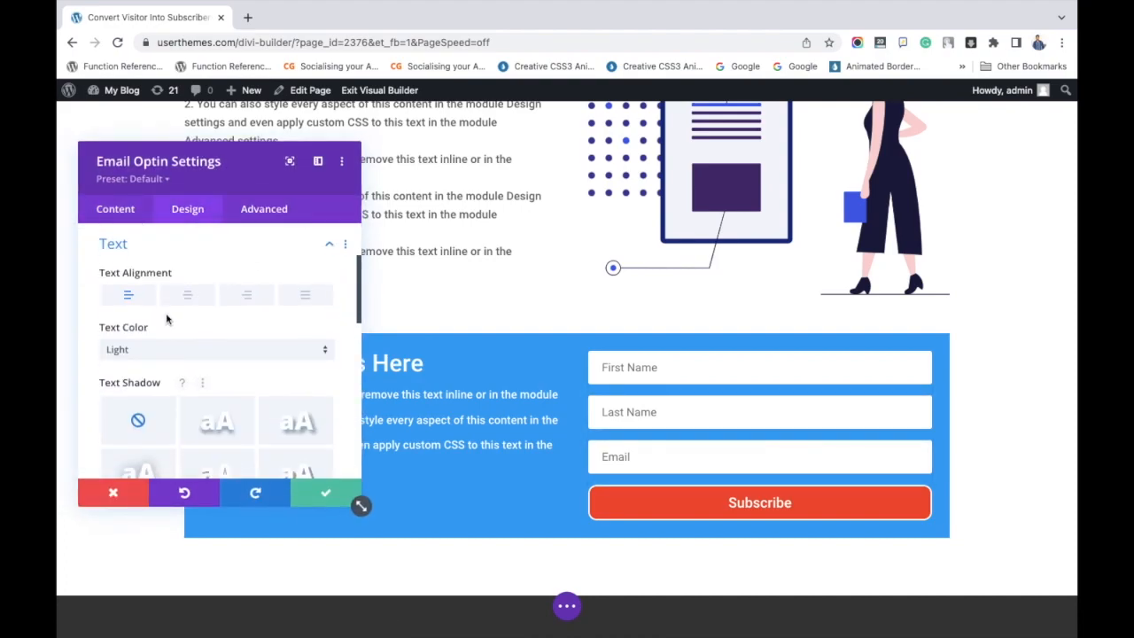
scroll(165, 316, "down", 3)
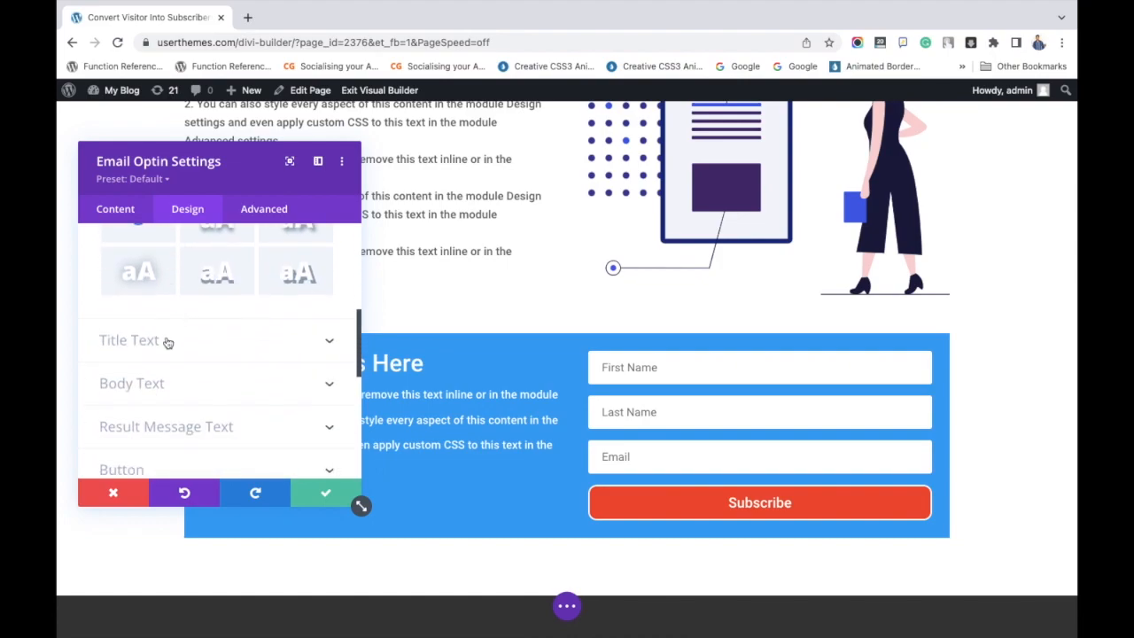
left_click(167, 340)
left_click(157, 345)
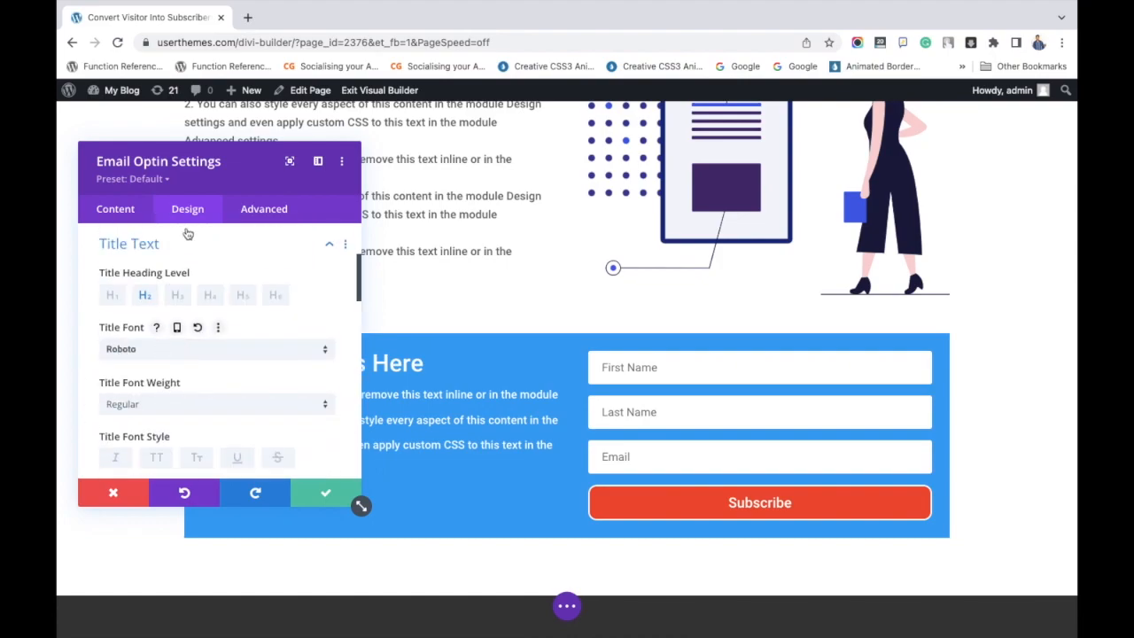
type("osw")
left_click(147, 170)
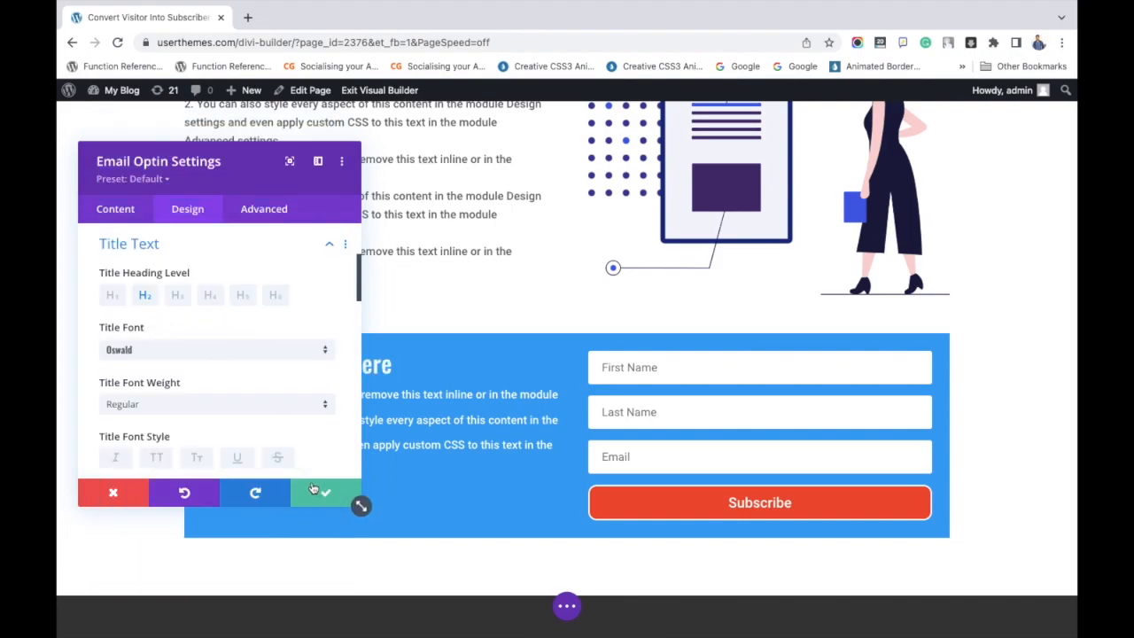
Set the opt-in form's body line height to 2em.
scroll(186, 300, "down", 15)
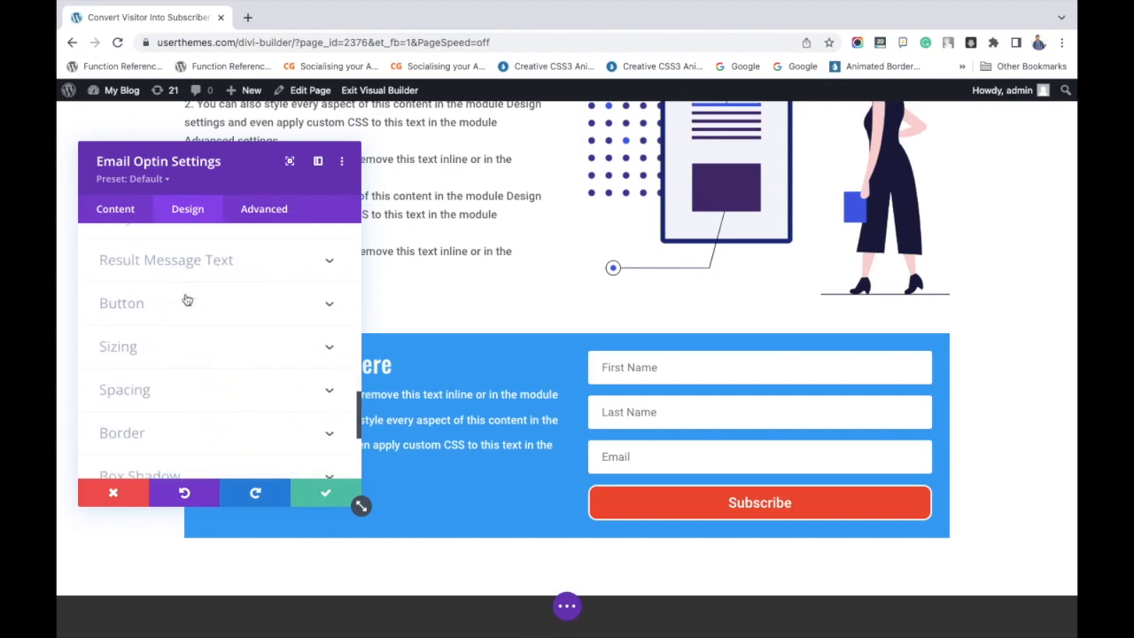
scroll(186, 299, "up", 2)
left_click(185, 278)
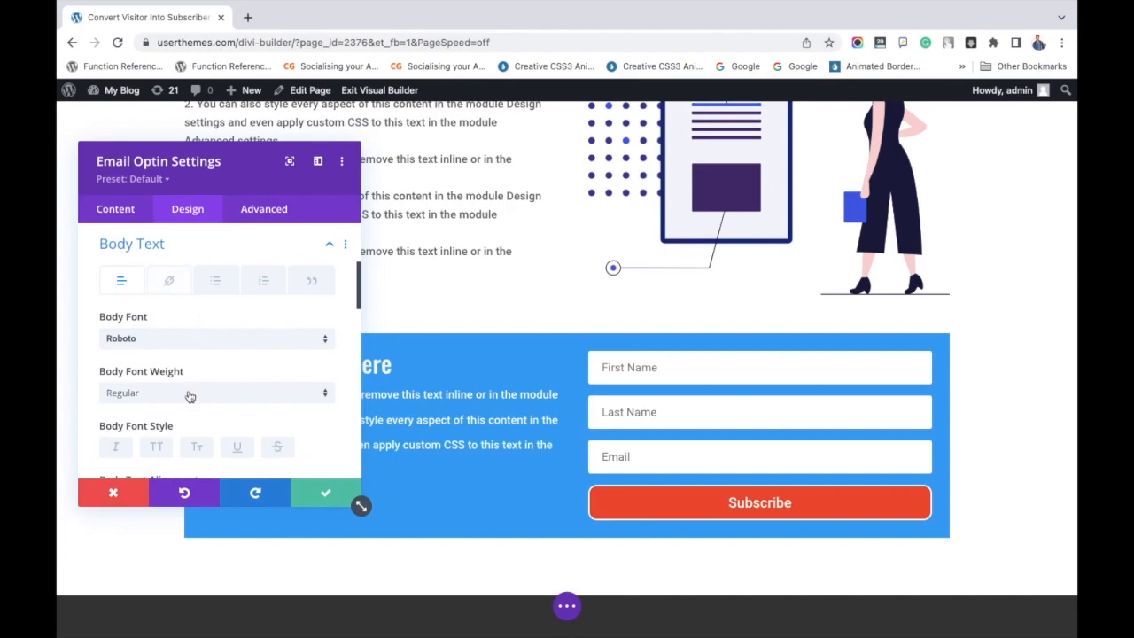
scroll(188, 394, "down", 5)
left_click_drag(189, 359, 175, 359)
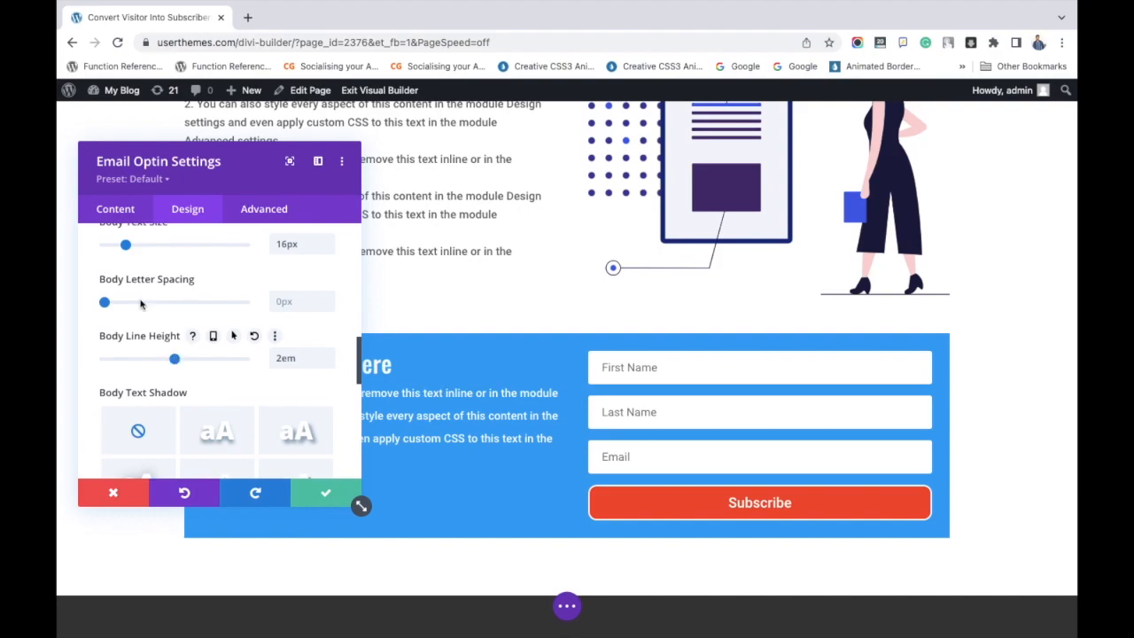
Copy the first two sentences of the opt-in body text, paste them at its end and save the module settings.
left_click(115, 213)
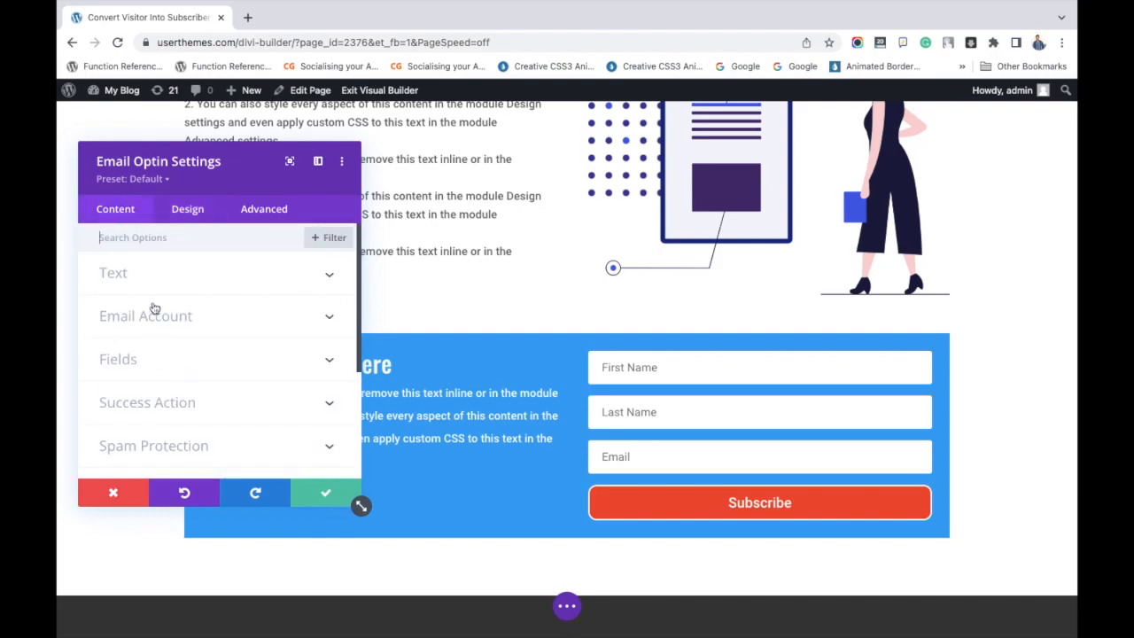
left_click(155, 276)
scroll(185, 316, "down", 5)
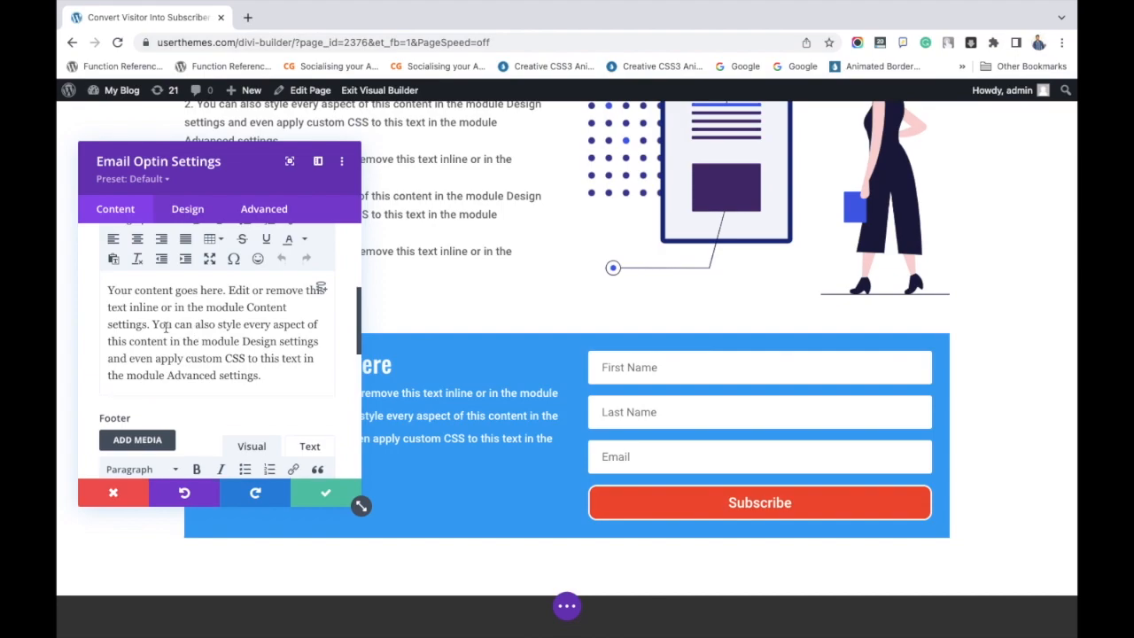
left_click_drag(153, 326, 106, 293)
key("ctrl+c")
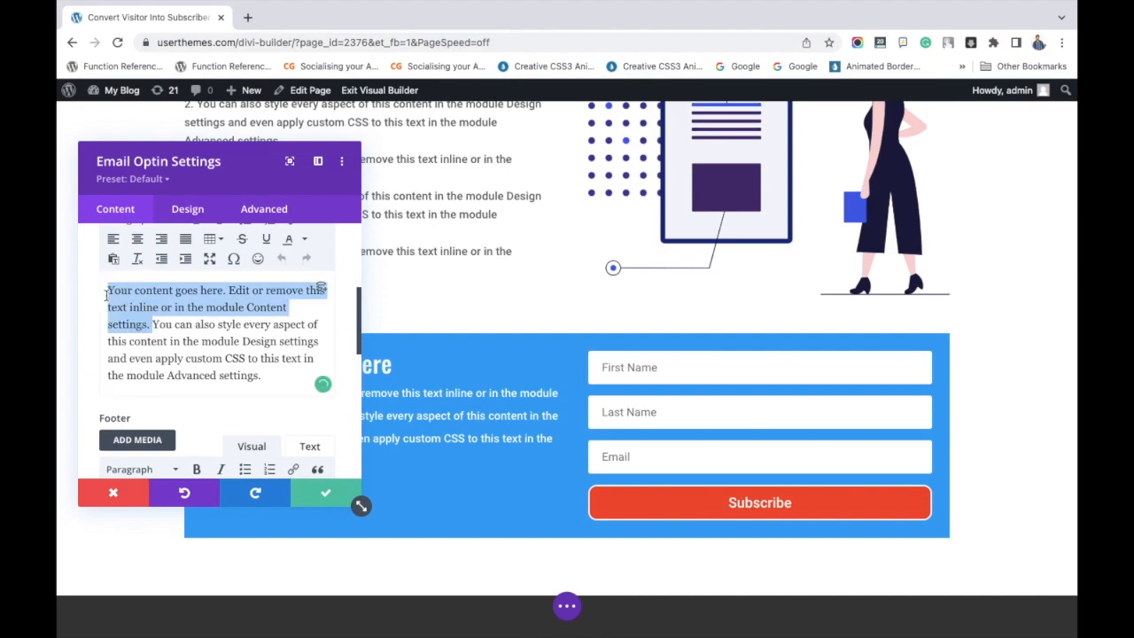
left_click(269, 376)
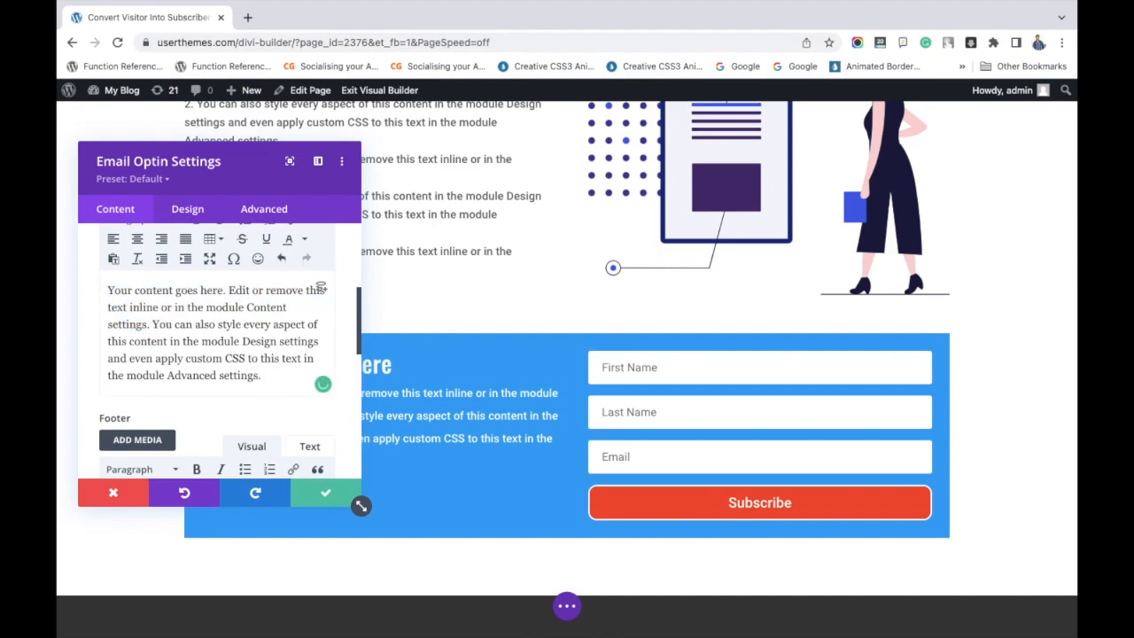
key("ctrl+v")
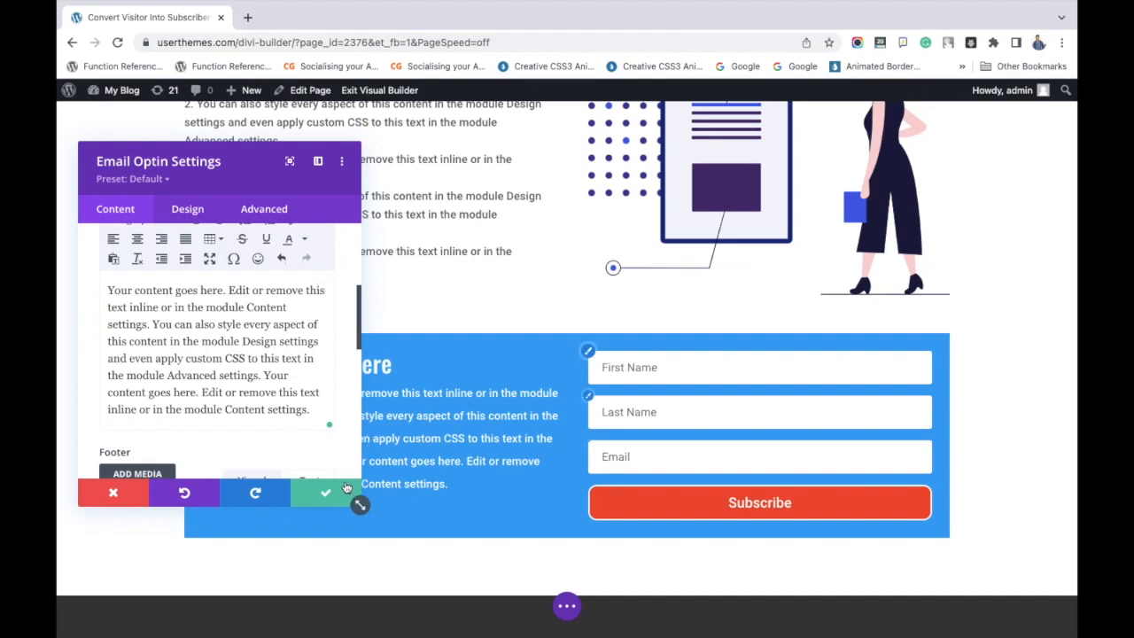
left_click(329, 492)
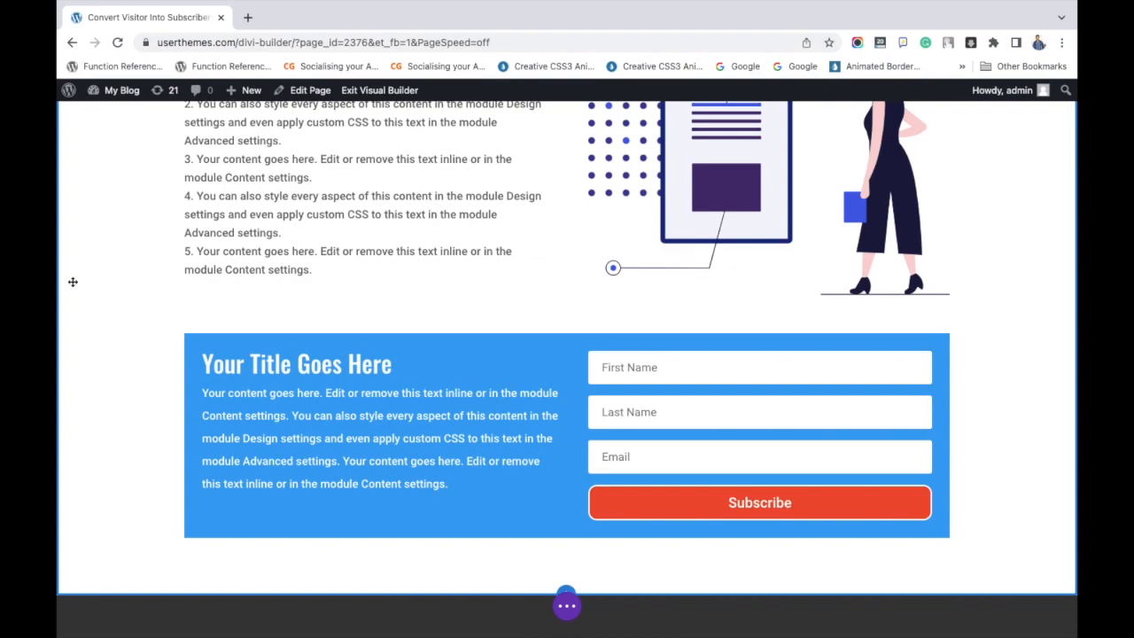
scroll(72, 282, "up", 5)
scroll(405, 320, "down", 4)
scroll(404, 320, "down", 3)
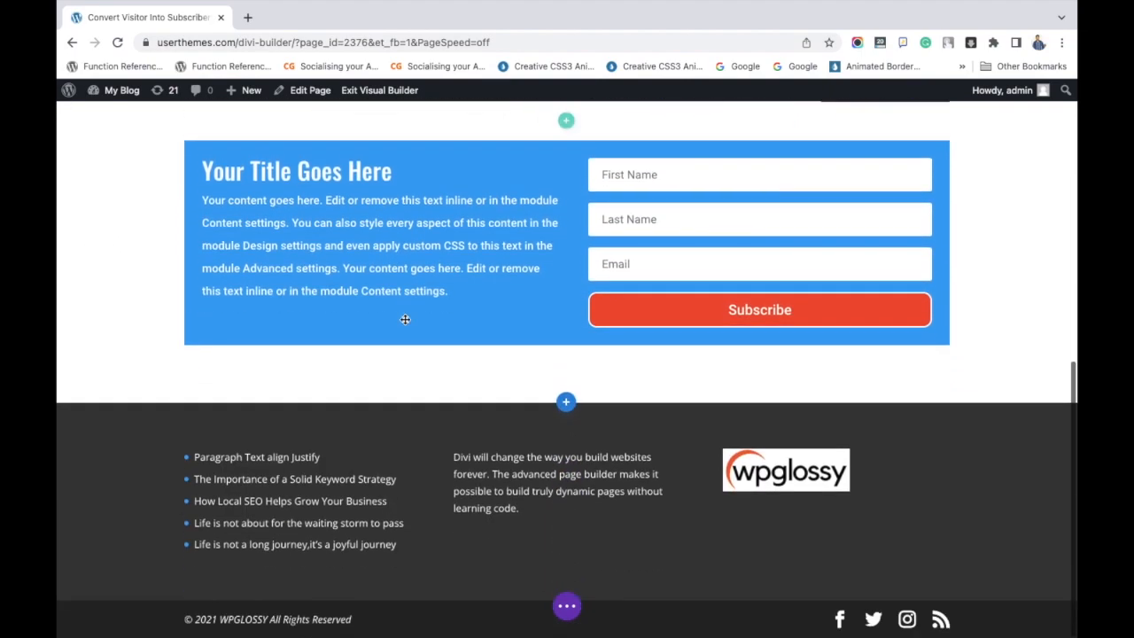
Insert a single-column row with a Text module below the email opt-in form.
left_click(565, 365)
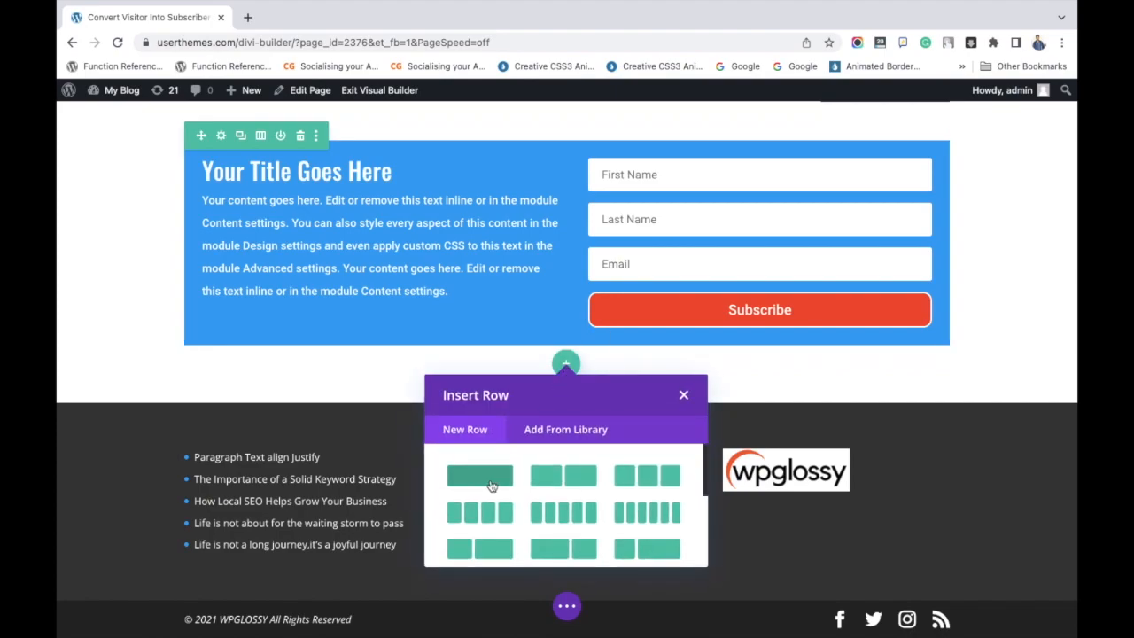
left_click(491, 485)
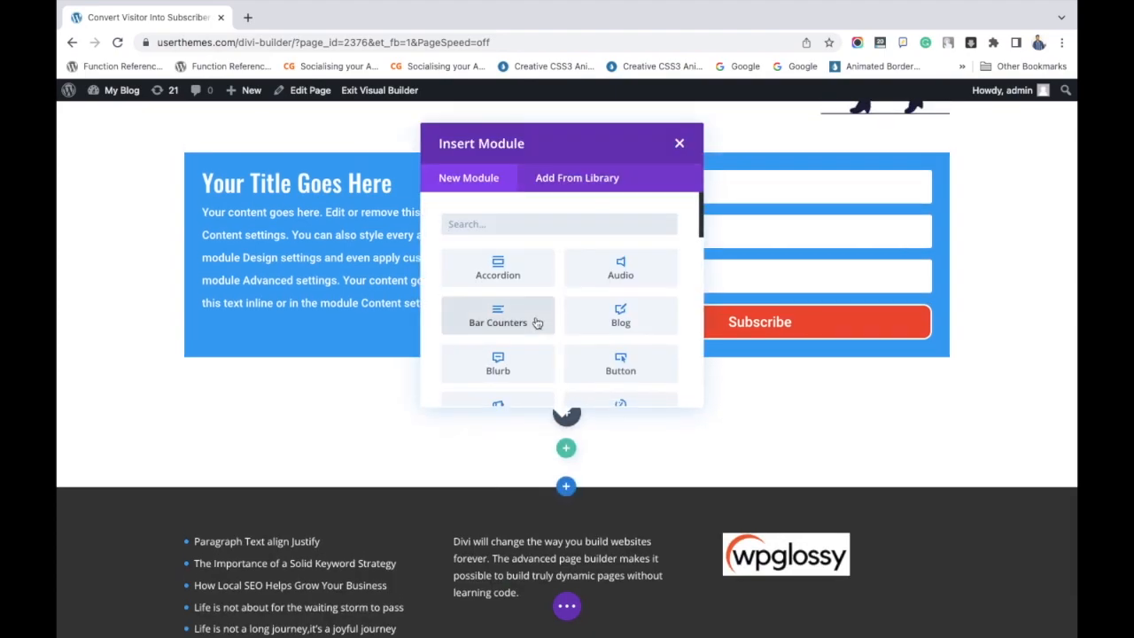
type("te")
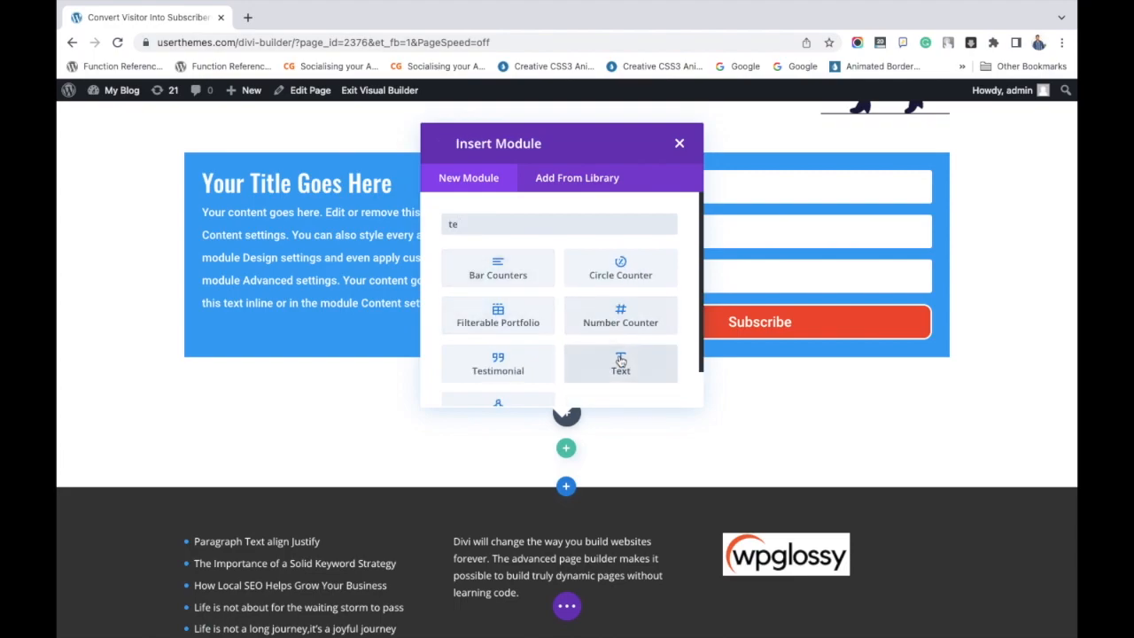
left_click(620, 363)
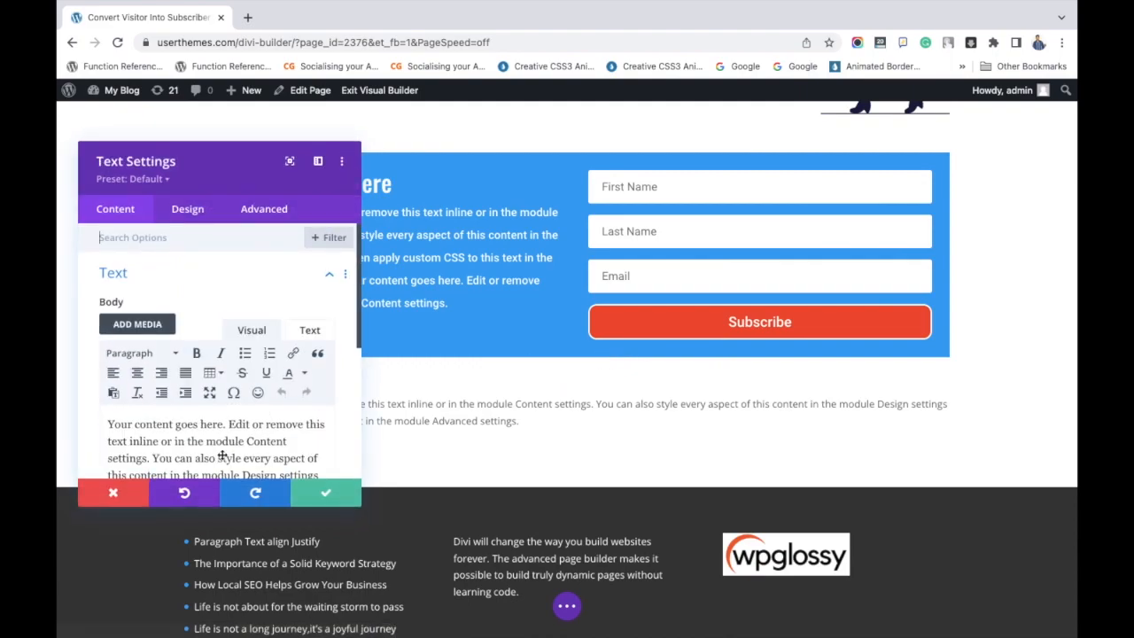
Add the title "Happy Ending Title Gose Here..." above the new text module's body text and format it as Heading 2.
left_click(107, 423)
key("Return")
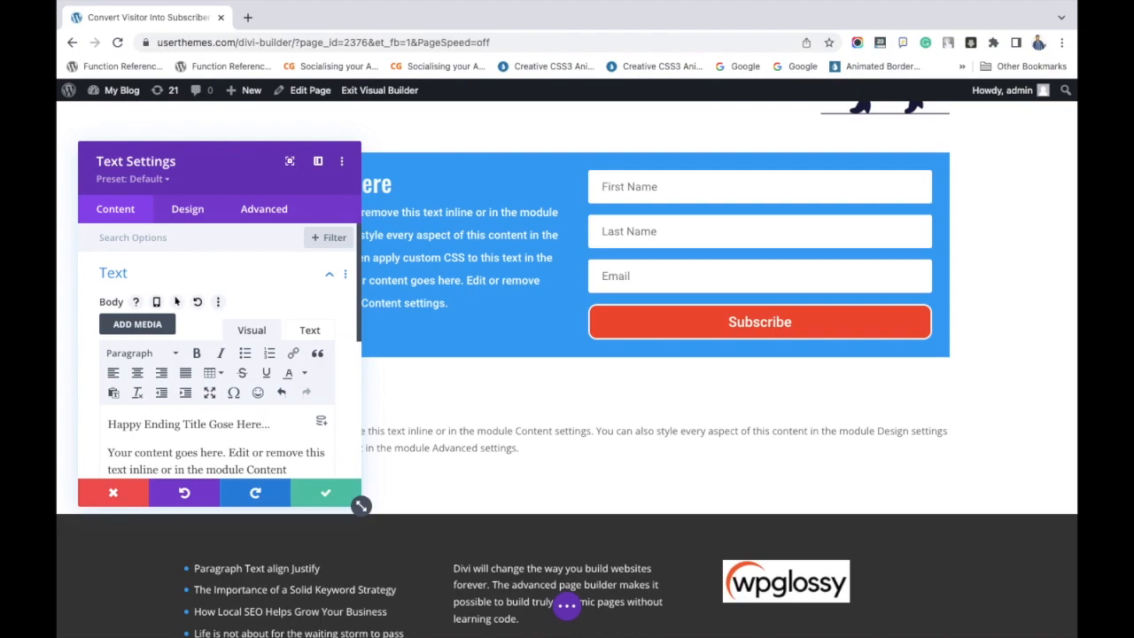
left_click_drag(268, 424, 99, 424)
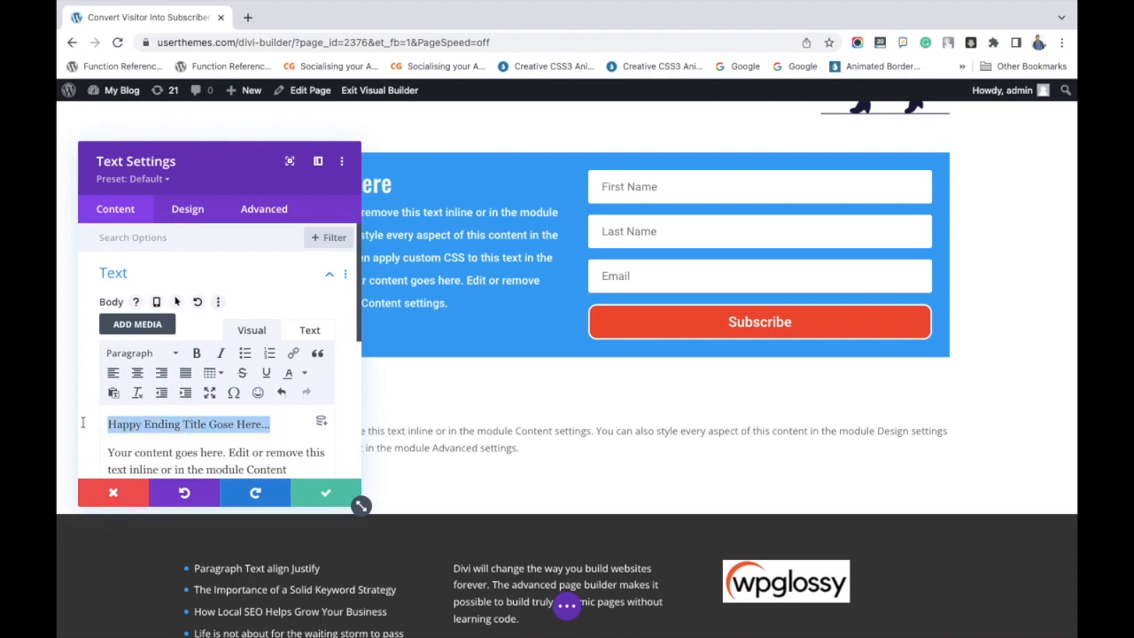
left_click(145, 353)
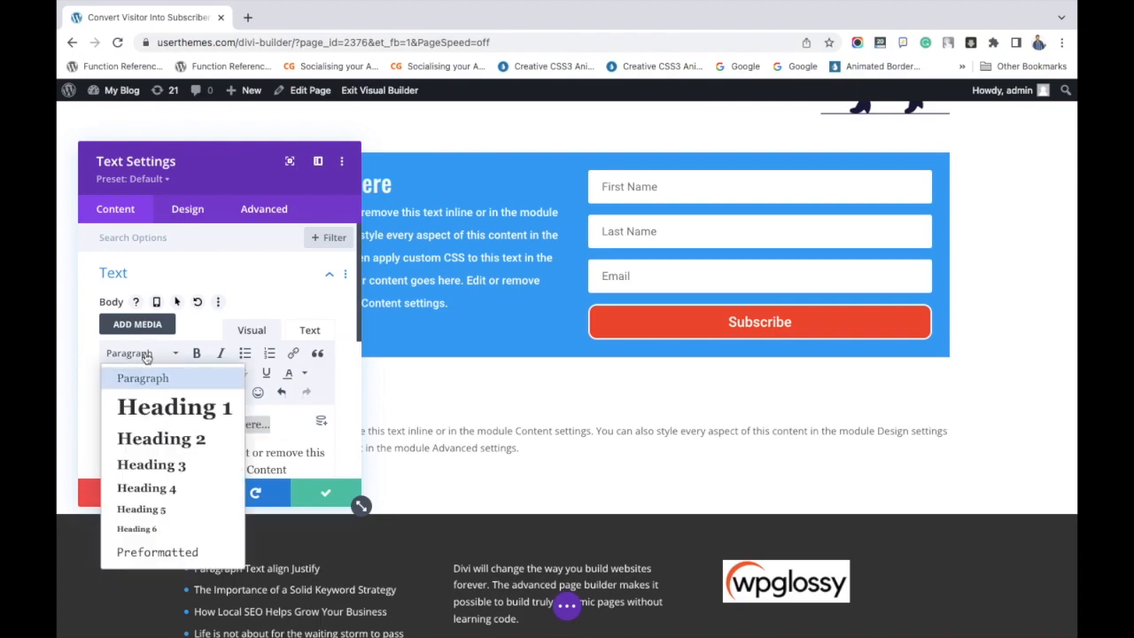
left_click(167, 439)
Paste the copied placeholder sentences twice at the end of the text module's body paragraph.
scroll(188, 416, "down", 2)
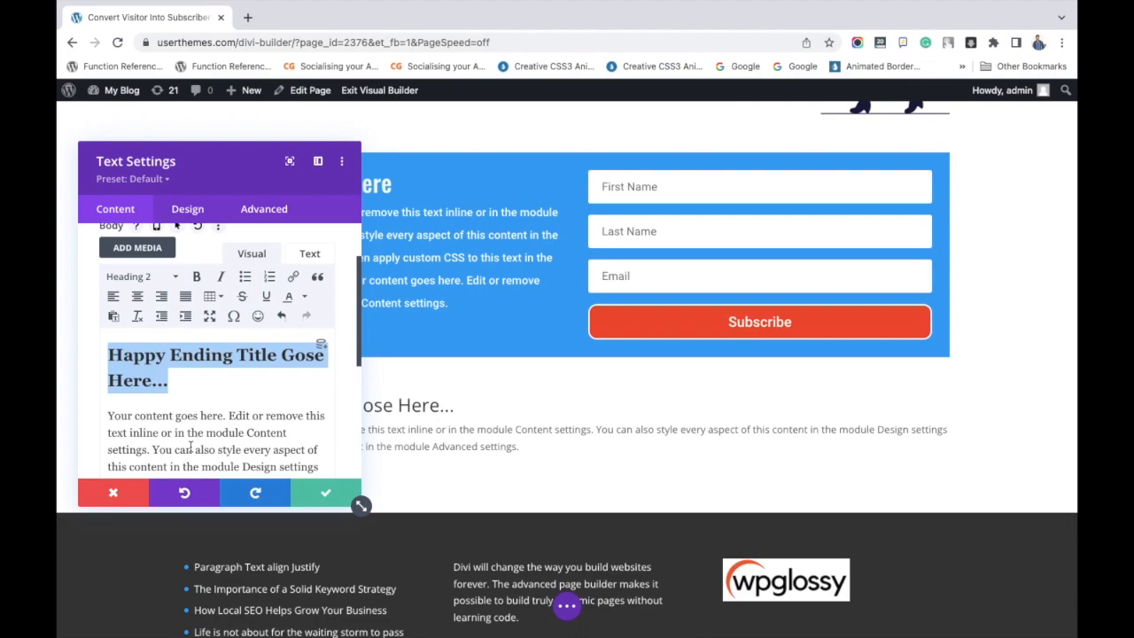
scroll(236, 449, "down", 2)
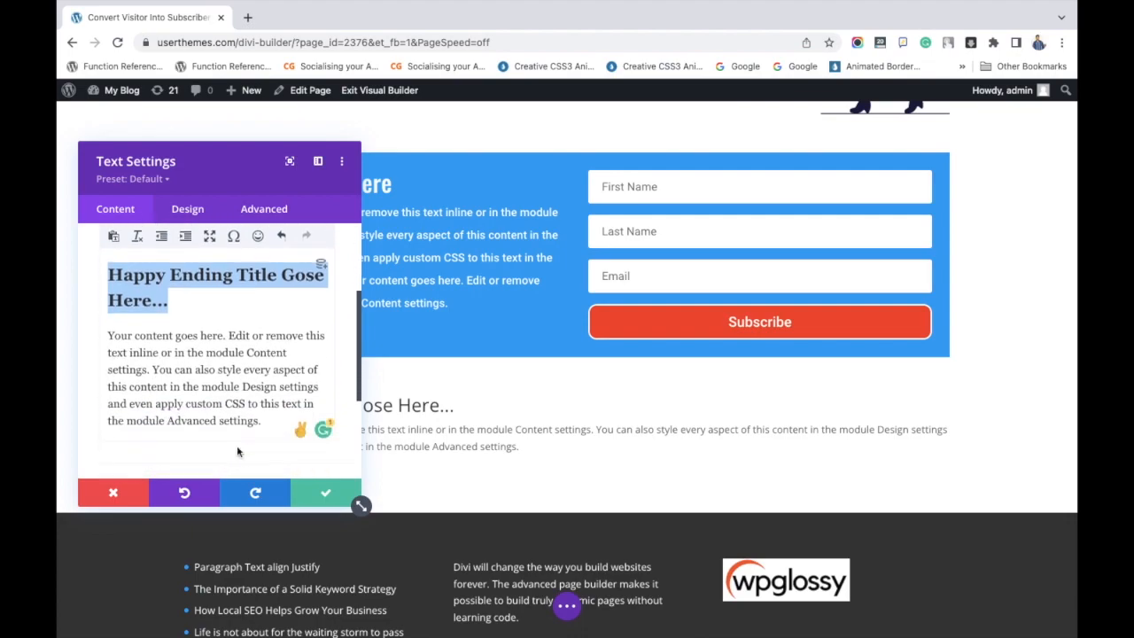
left_click(264, 423)
key("ctrl+v")
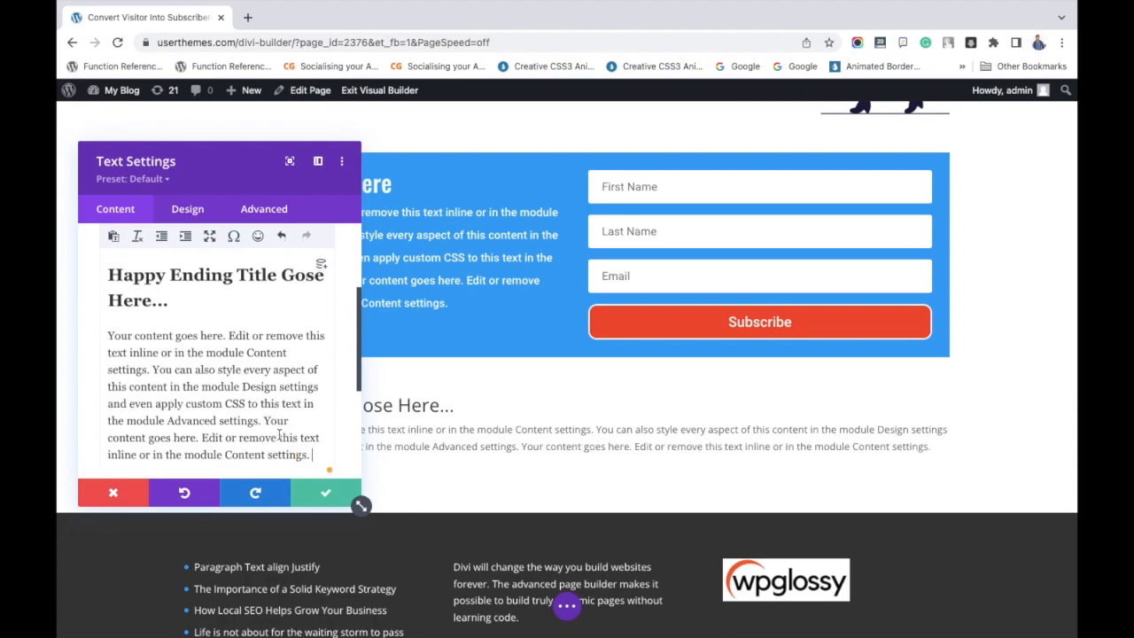
key("ctrl+v")
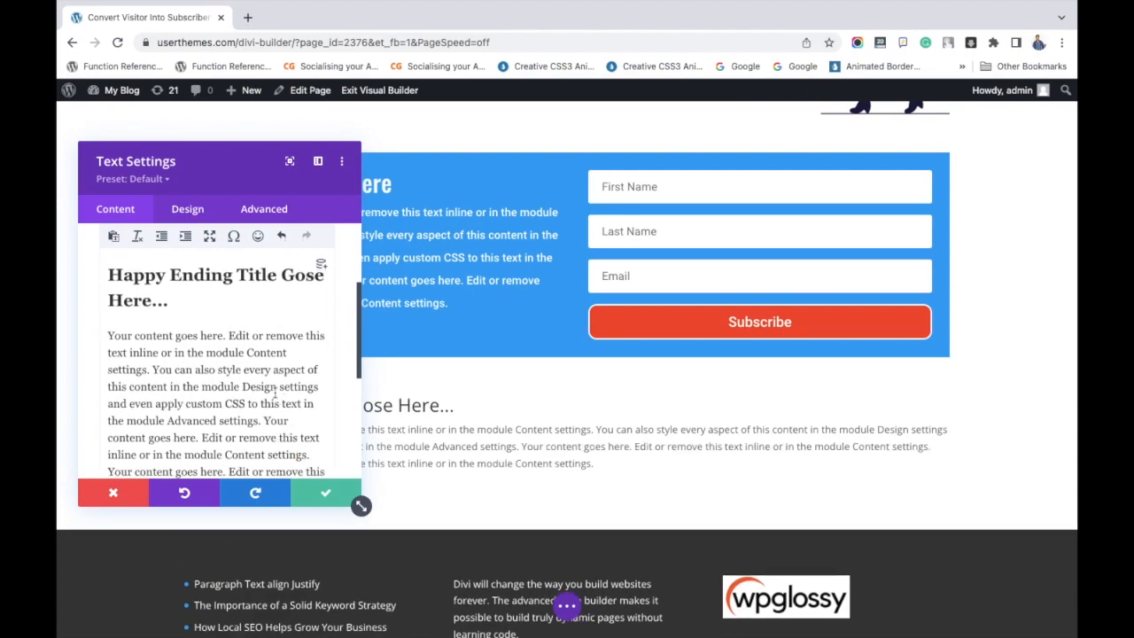
Center-align the text module's heading and body paragraph.
left_click_drag(107, 273, 360, 486)
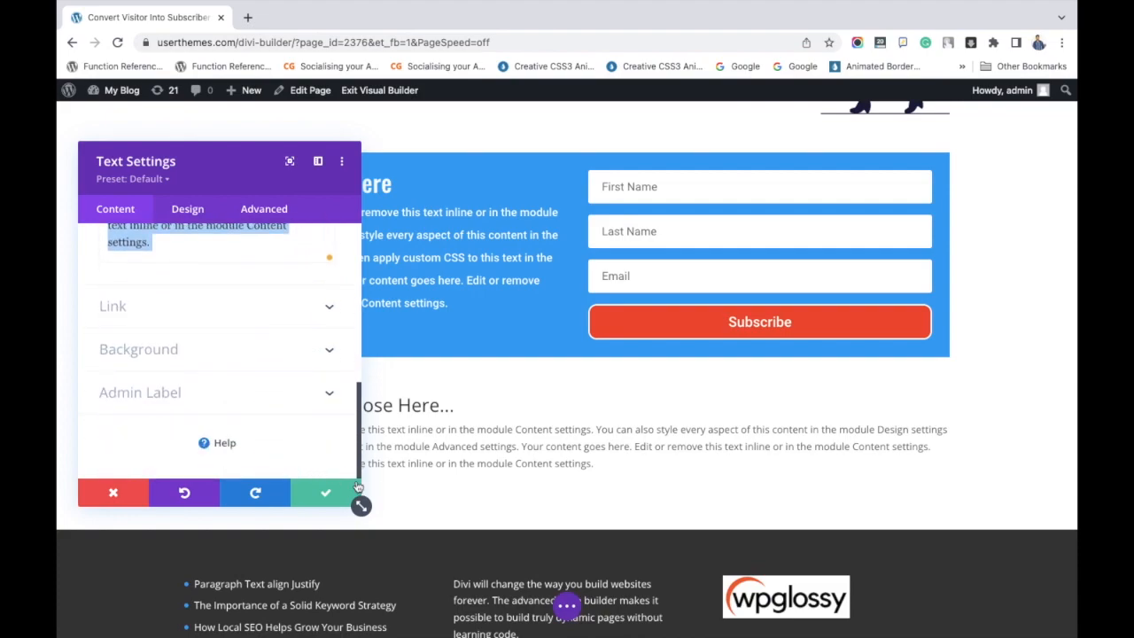
scroll(203, 259, "up", 5)
scroll(203, 262, "down", 1)
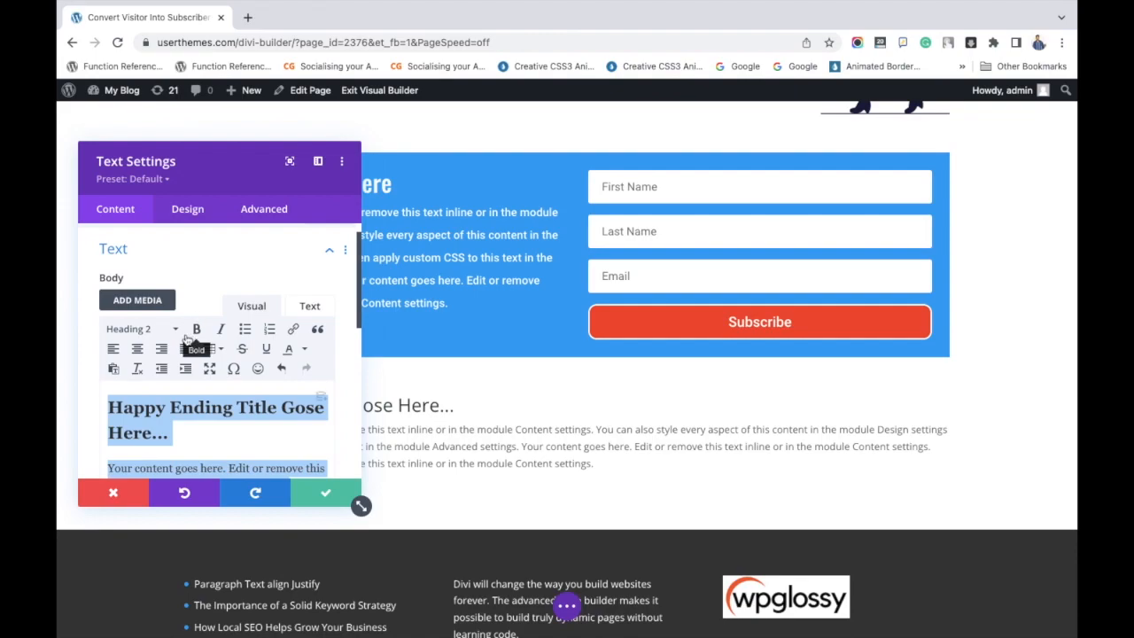
left_click(138, 349)
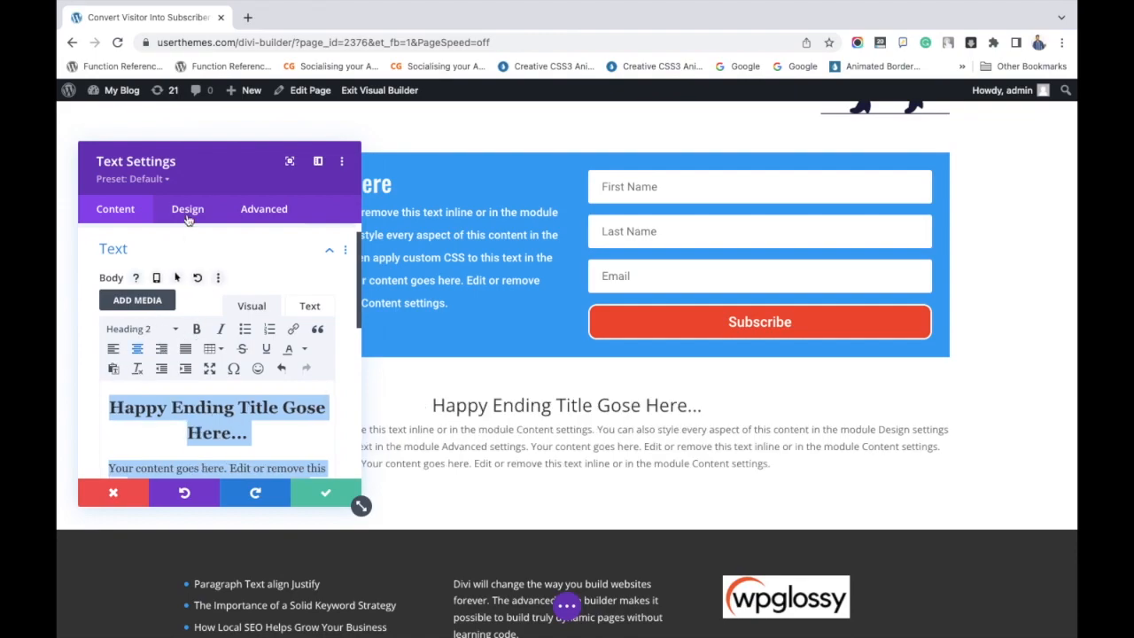
Change the text module's text font to Roboto.
left_click(188, 212)
left_click(196, 278)
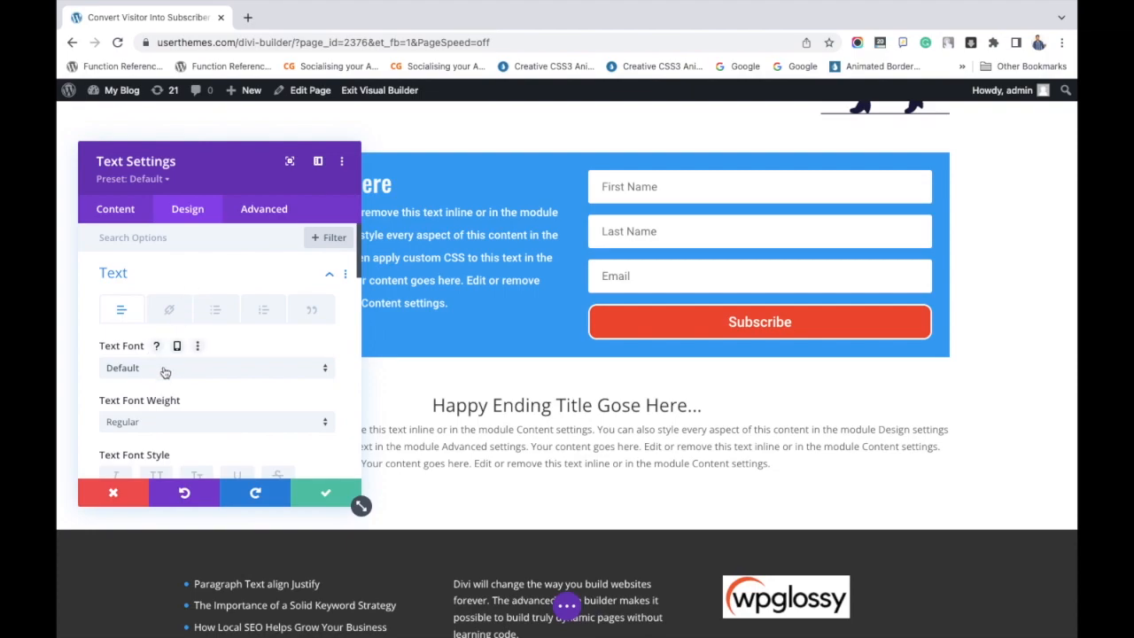
left_click(165, 372)
type("robo")
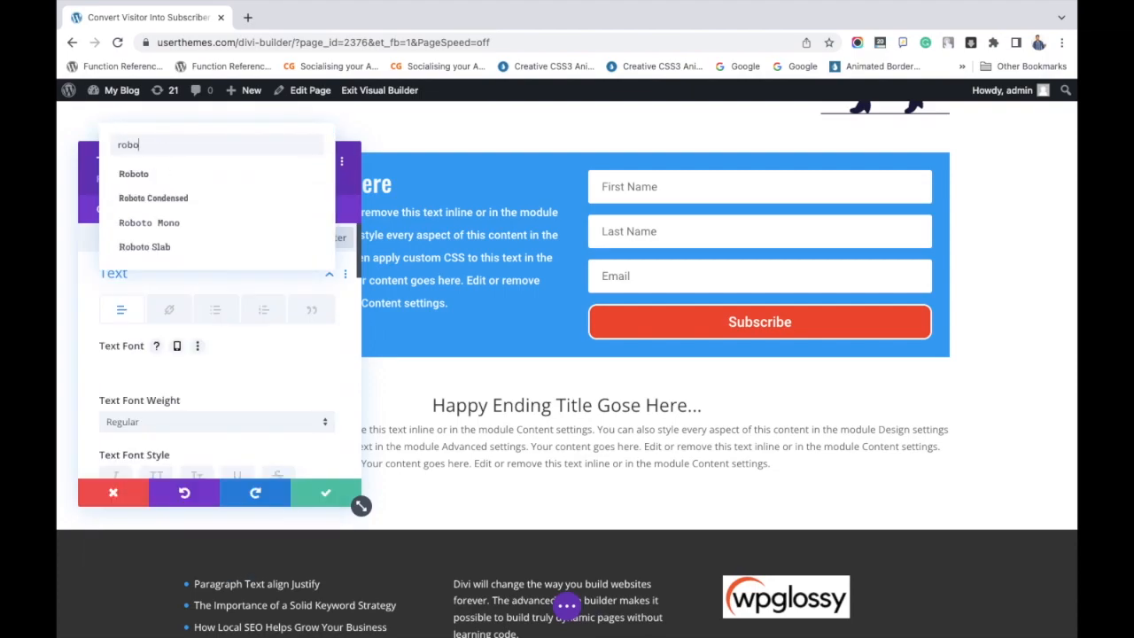
left_click(133, 173)
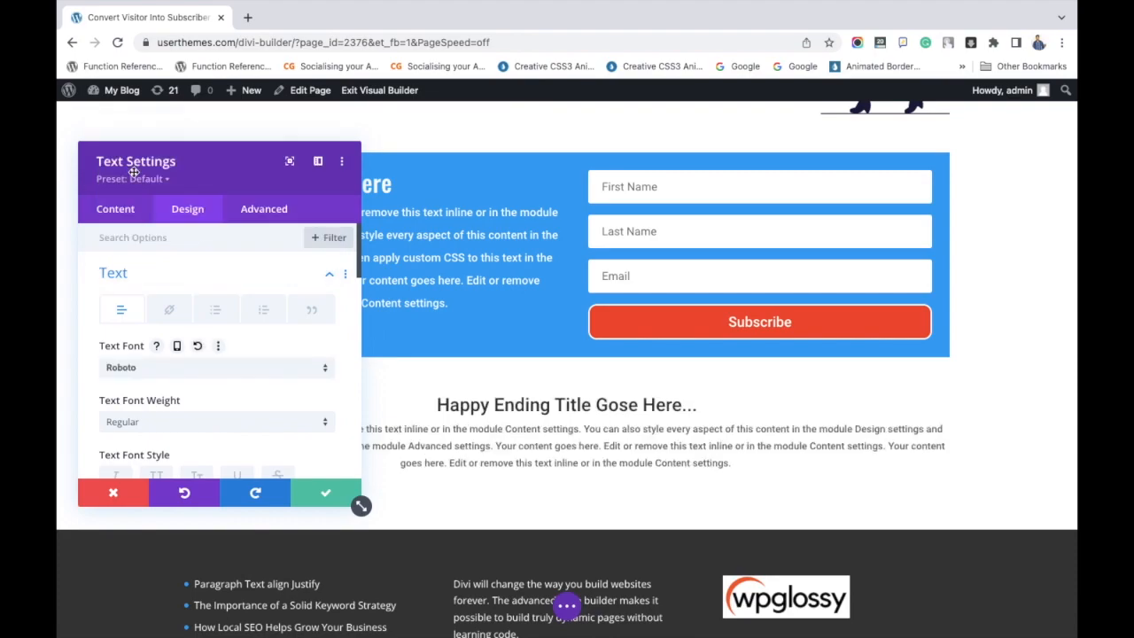
Set the text module's line height to 2em and text size to 15px, and save the module settings.
scroll(177, 380, "down", 5)
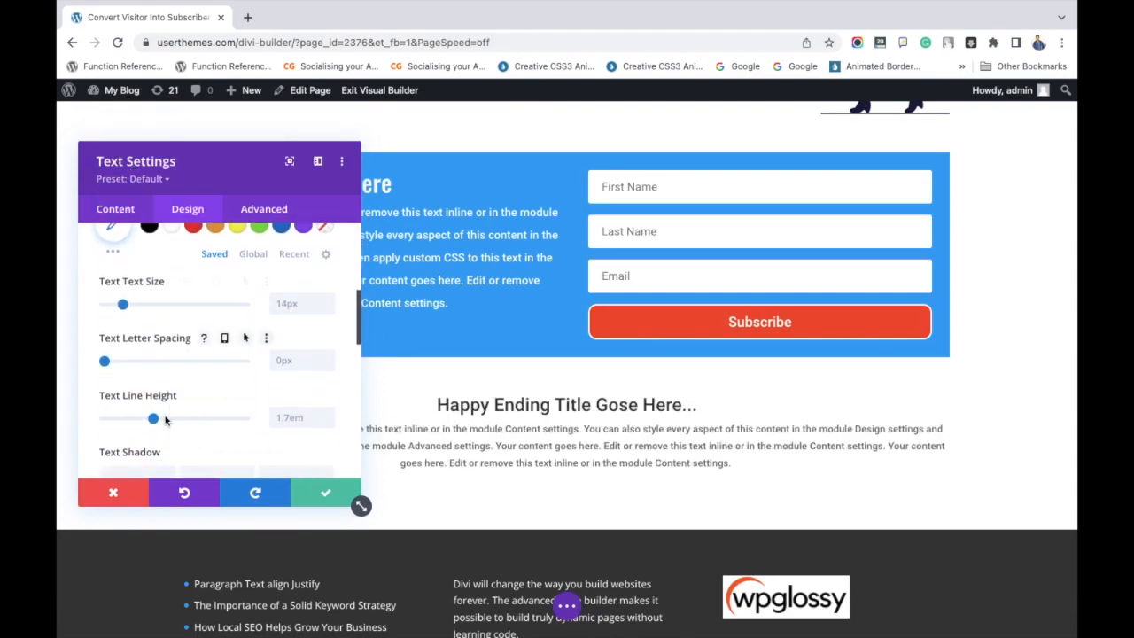
left_click(165, 420)
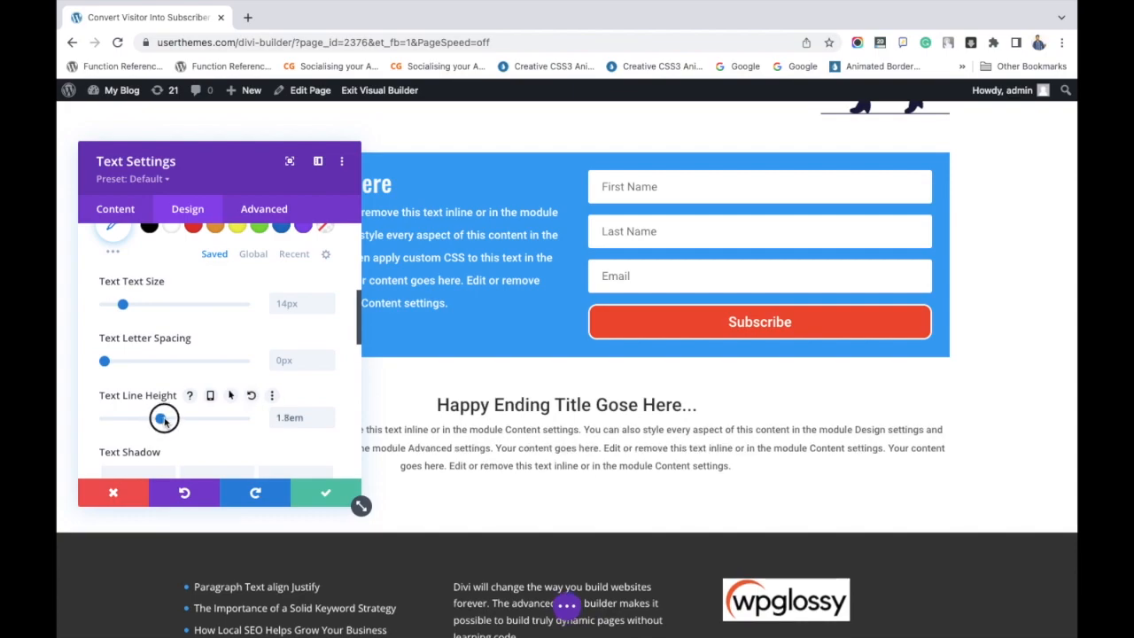
left_click_drag(164, 420, 173, 421)
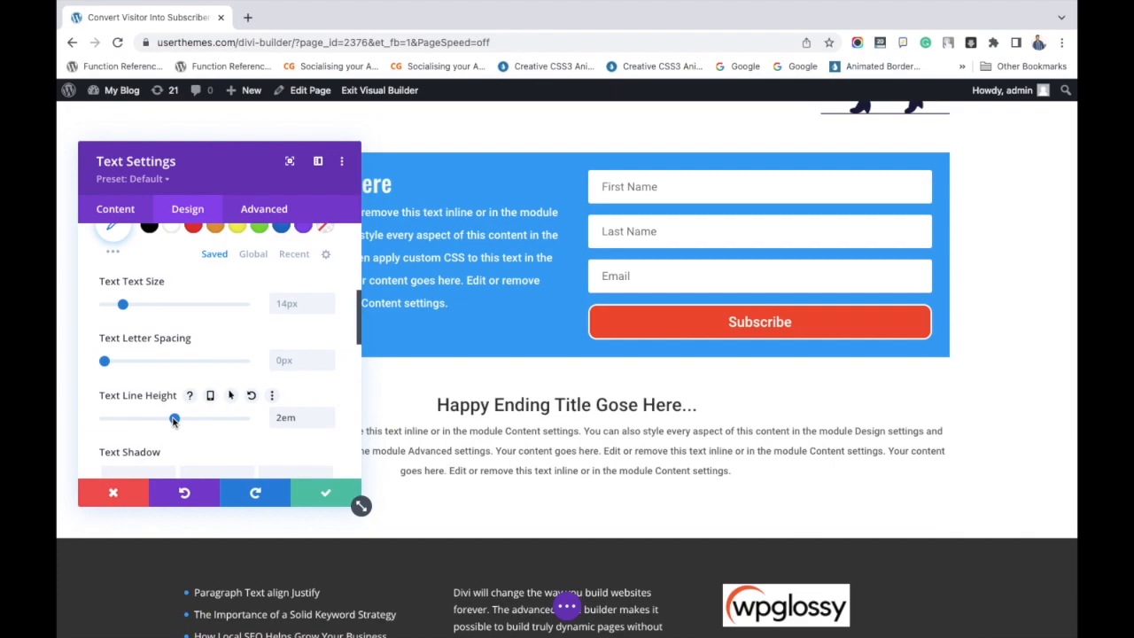
left_click(124, 305)
left_click_drag(127, 306, 124, 307)
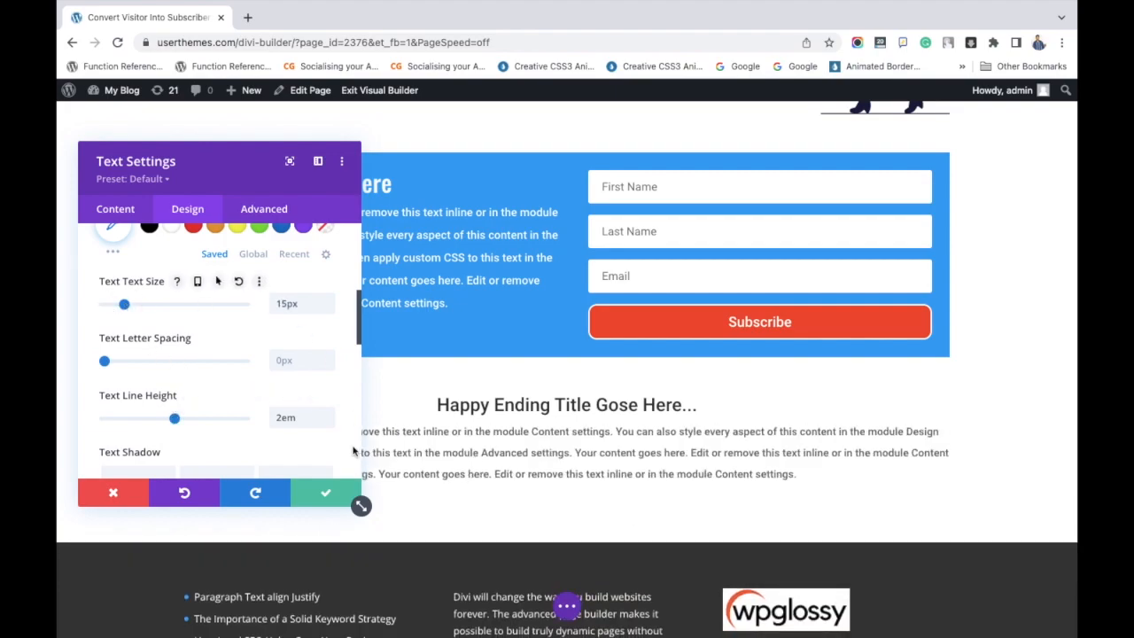
left_click(325, 494)
Insert a single-column row with a Divider module between the page title row and the features row.
scroll(723, 449, "up", 2)
scroll(723, 449, "up", 6)
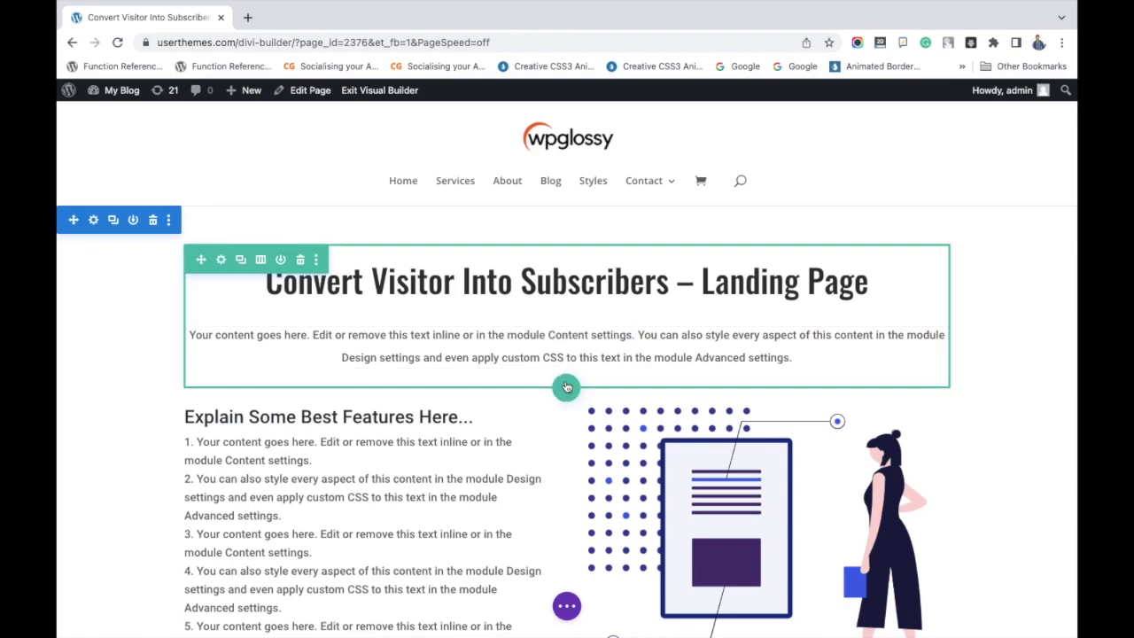
left_click(567, 386)
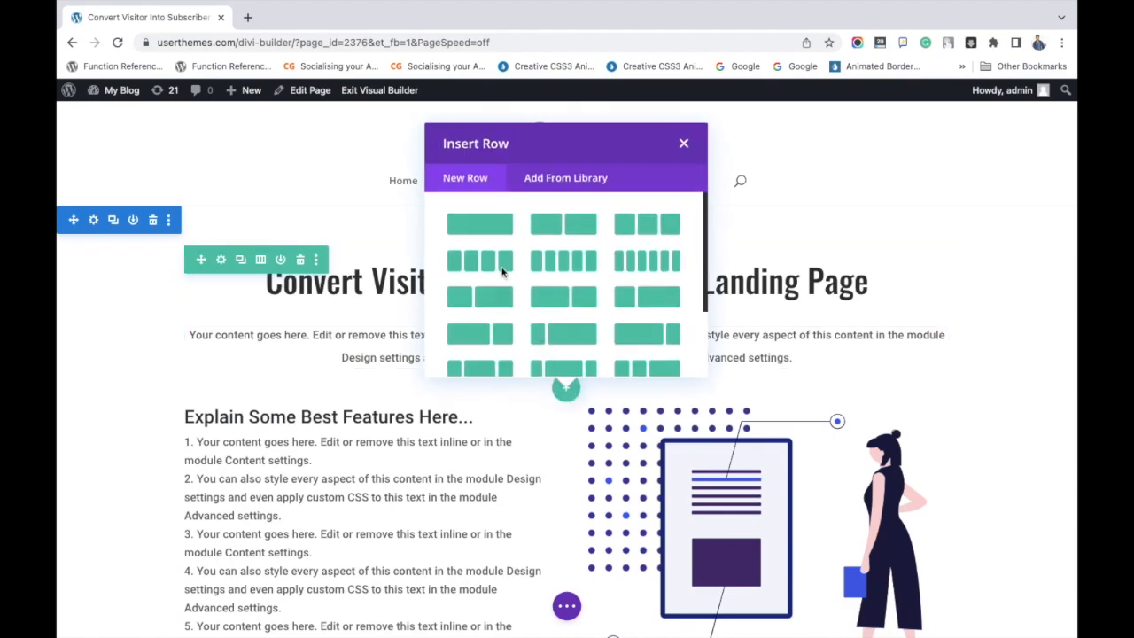
left_click(488, 224)
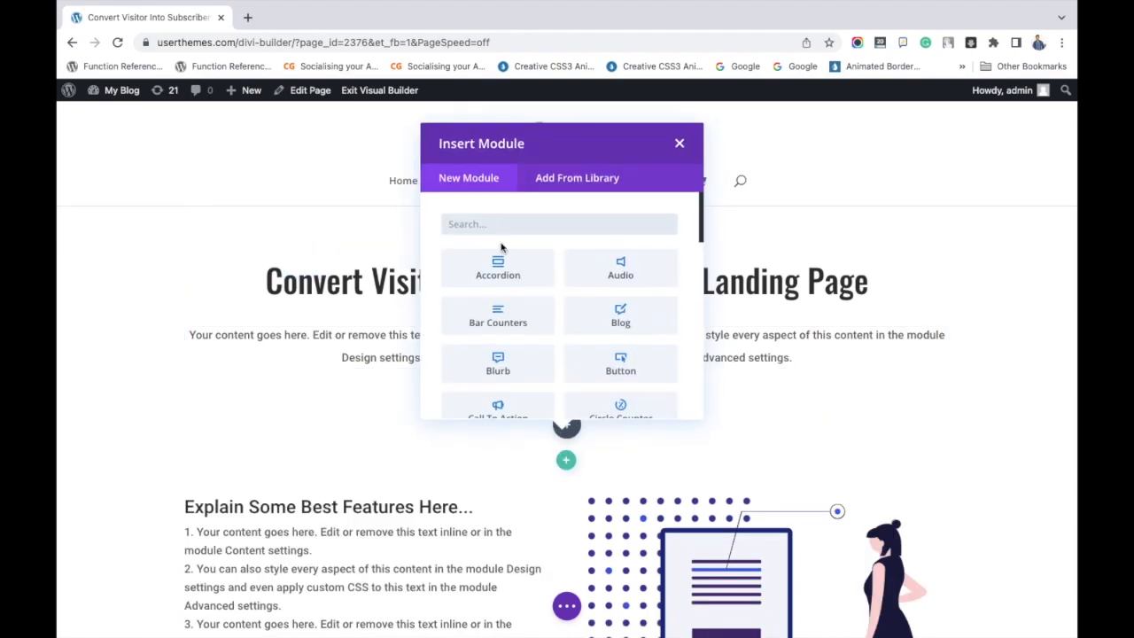
type("divi")
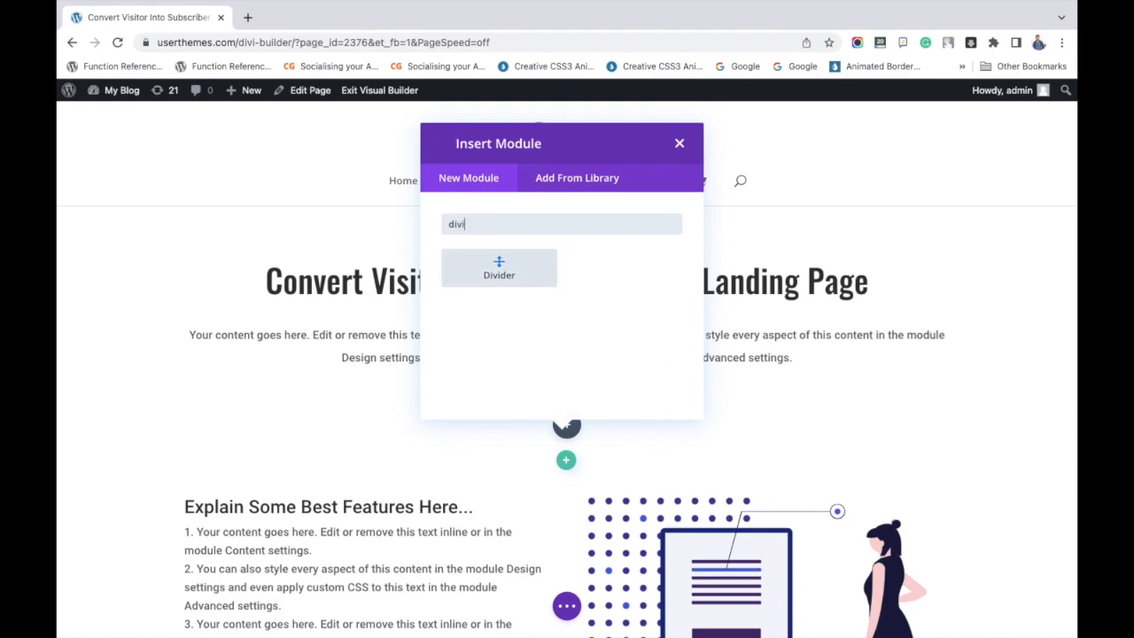
left_click(498, 270)
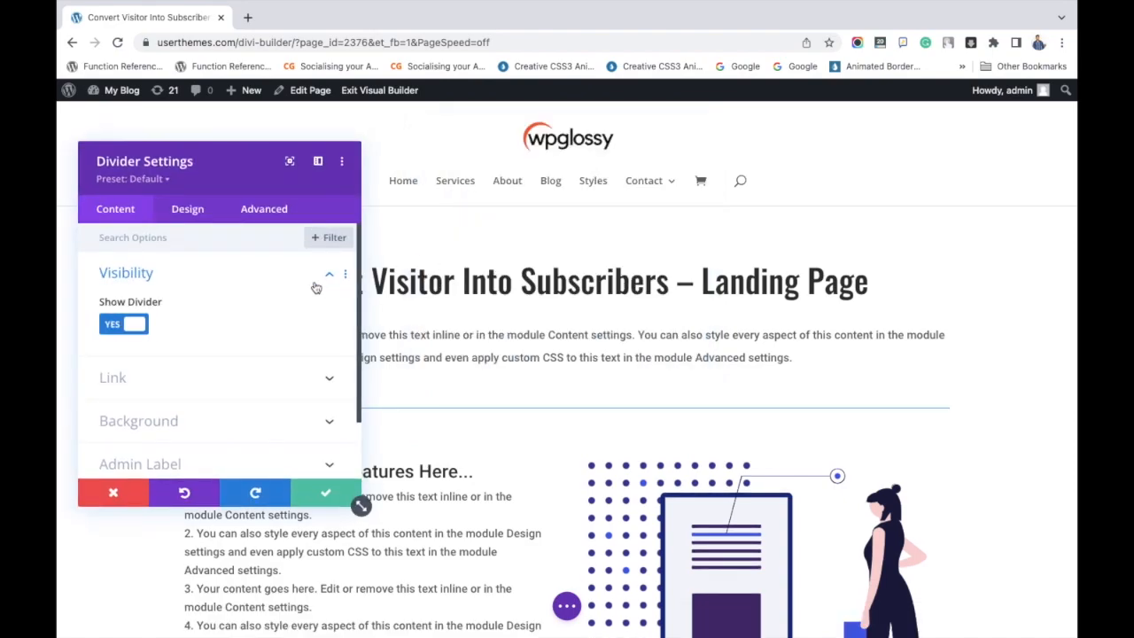
Change the divider's line color to light grey and save the module settings.
scroll(204, 348, "down", 1)
scroll(204, 348, "down", 2)
left_click(203, 328)
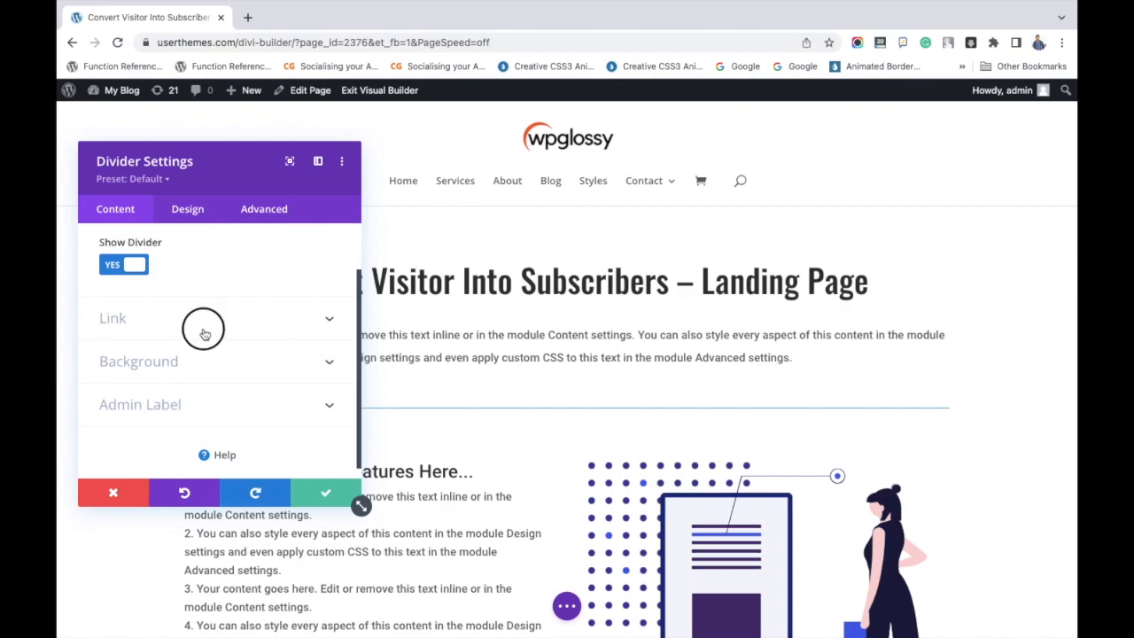
left_click(188, 209)
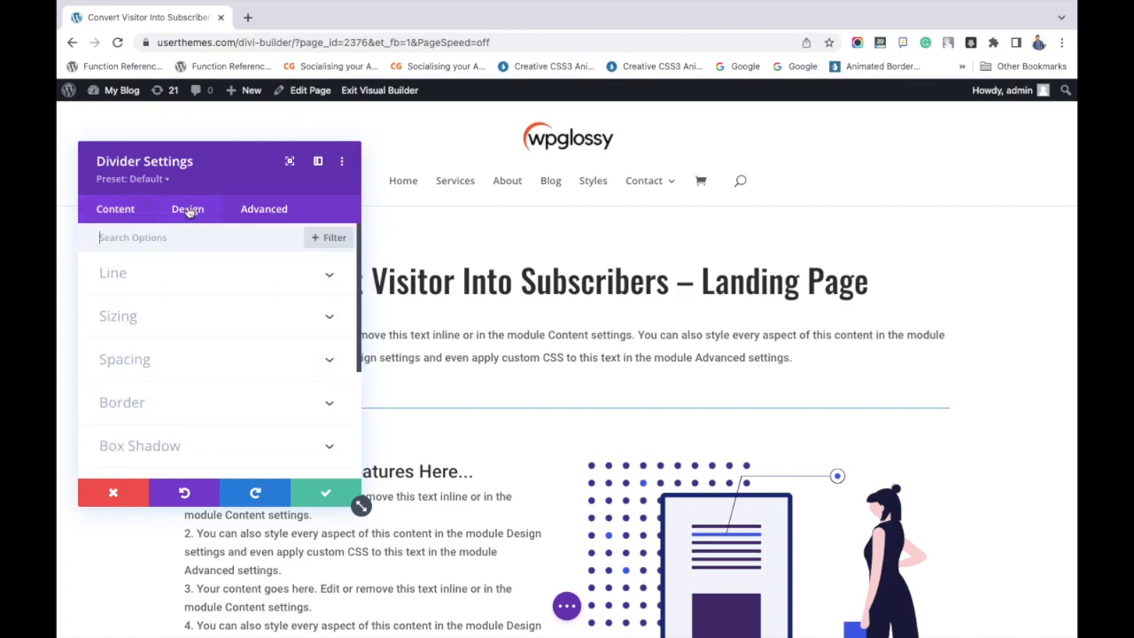
left_click(209, 276)
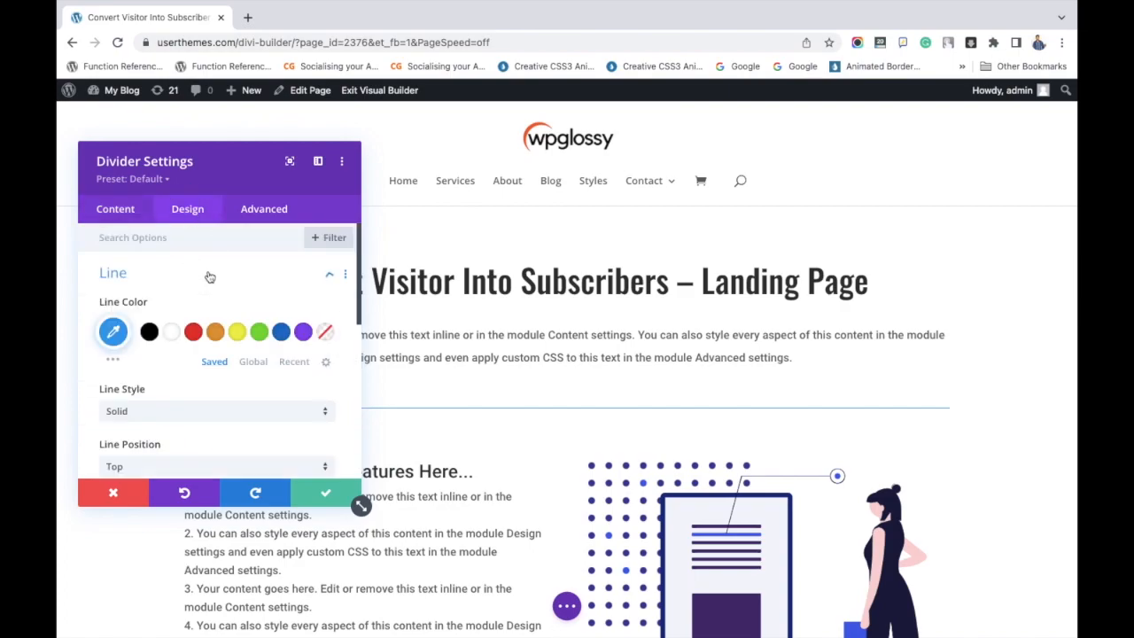
left_click(113, 332)
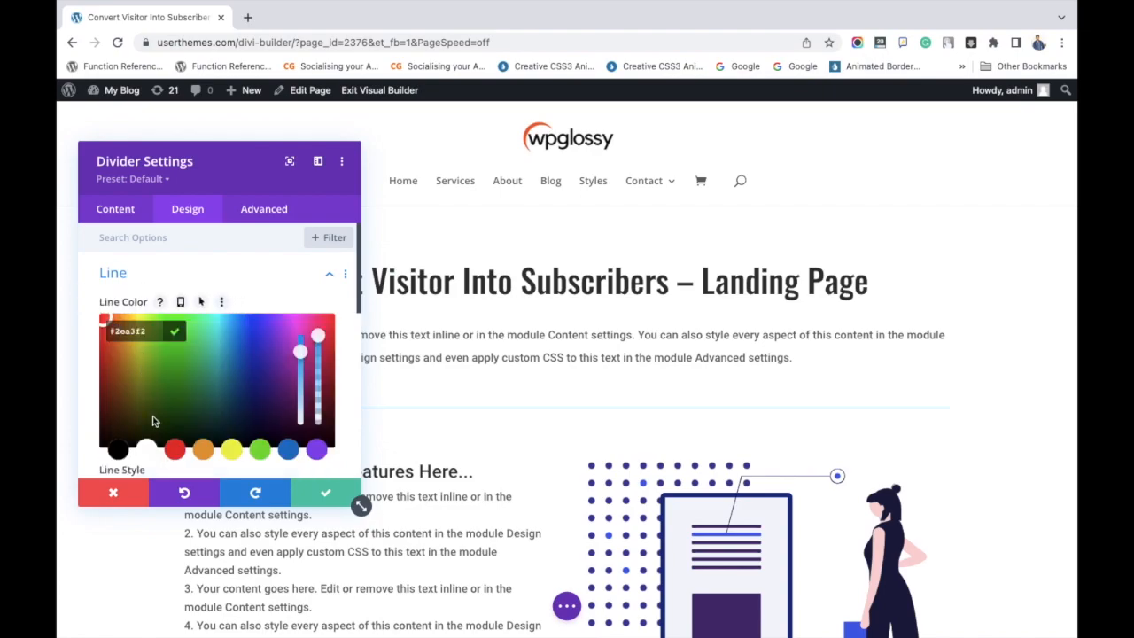
double_click(134, 335)
type("dd")
left_click(324, 493)
Insert a single-column row with a Divider module between the features row and the blue opt-in form row.
scroll(475, 436, "down", 3)
scroll(476, 435, "down", 1)
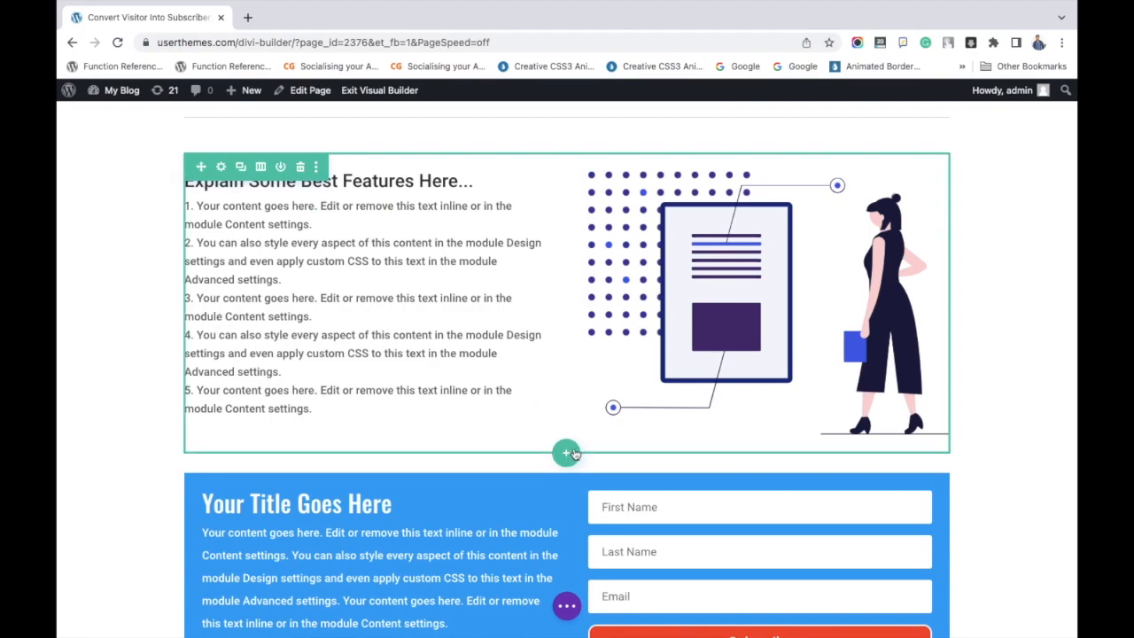
left_click(566, 453)
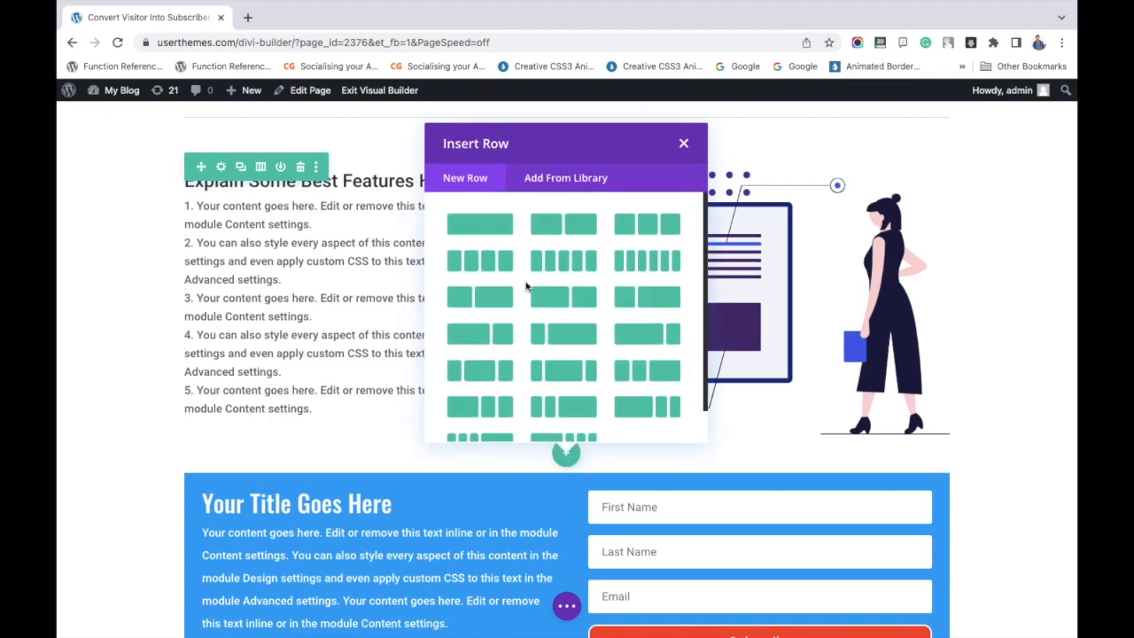
left_click(493, 224)
type("divi")
left_click(499, 267)
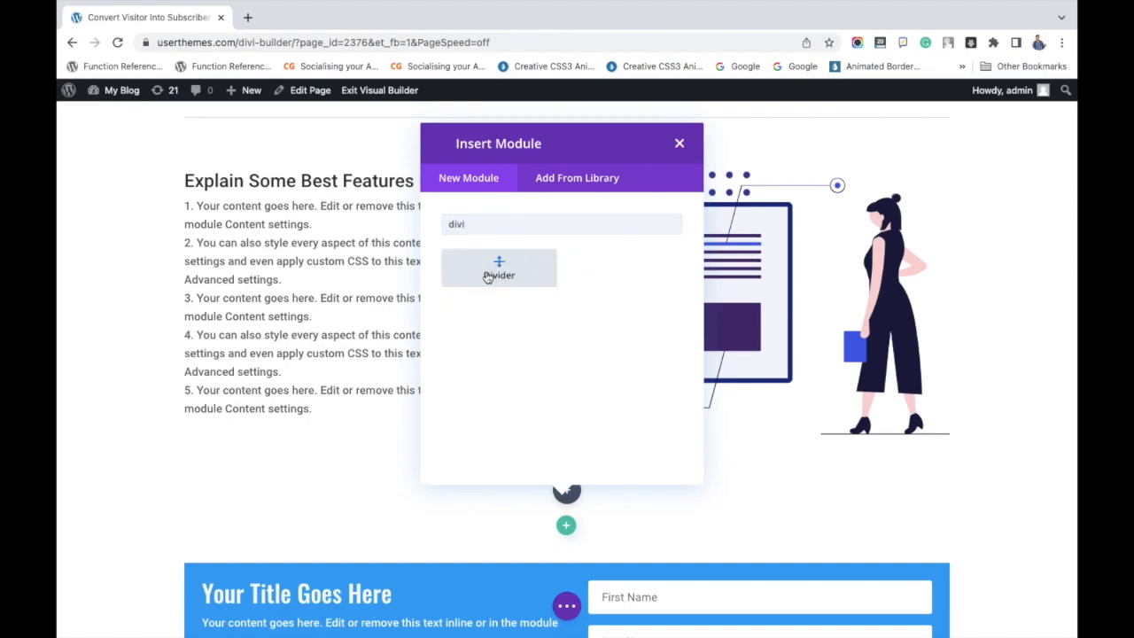
Set the line color of the divider below the features row to #dddddd and save the module settings.
left_click(190, 222)
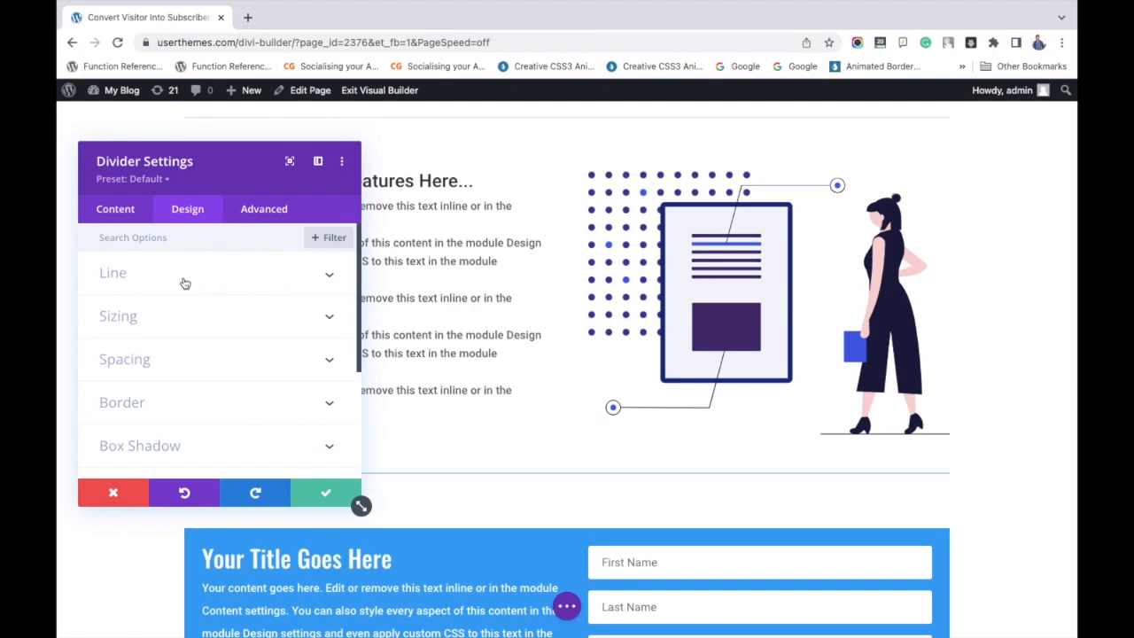
left_click(184, 283)
left_click(113, 331)
left_click(130, 333)
type("#dddddd")
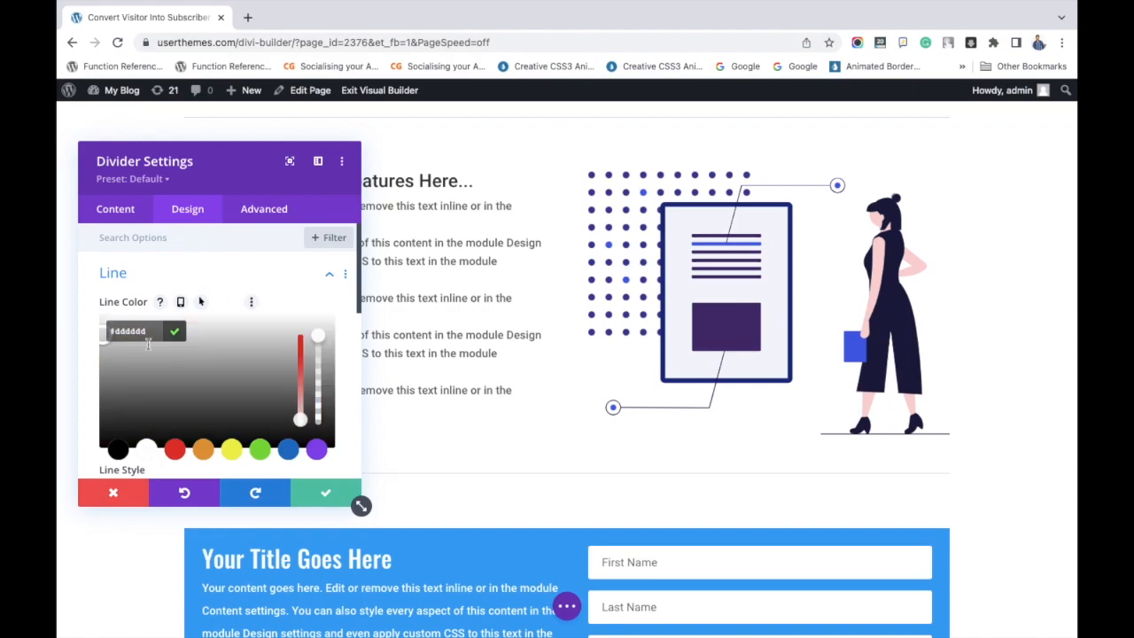
left_click(325, 492)
left_click(327, 492)
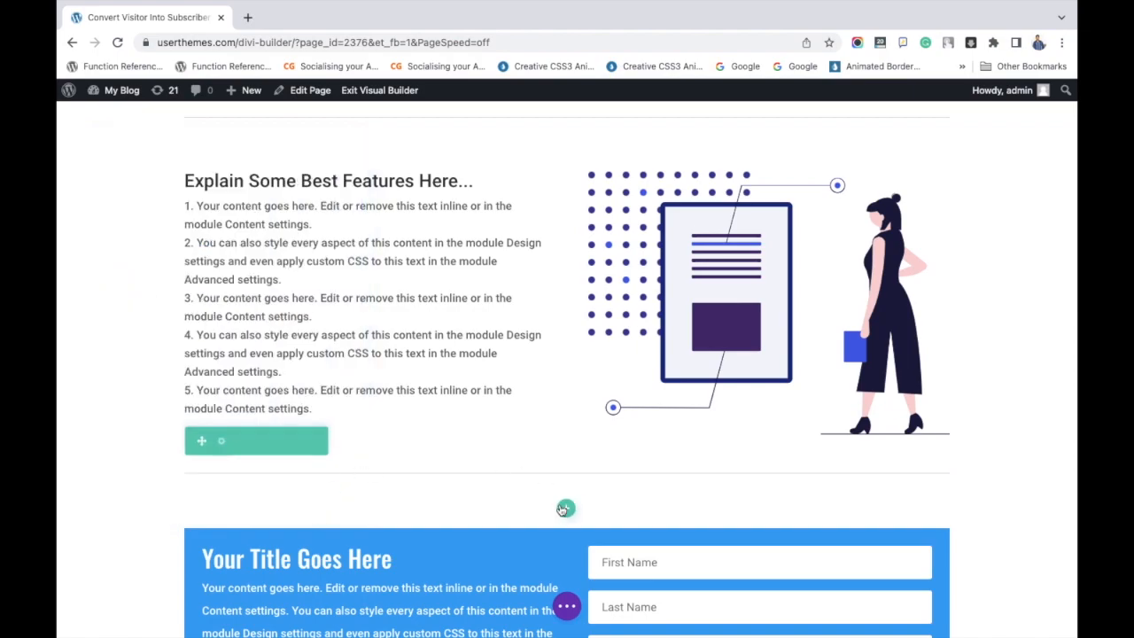
Insert a single-column row with a Divider module between the opt-in form row and the closing text.
scroll(564, 508, "down", 5)
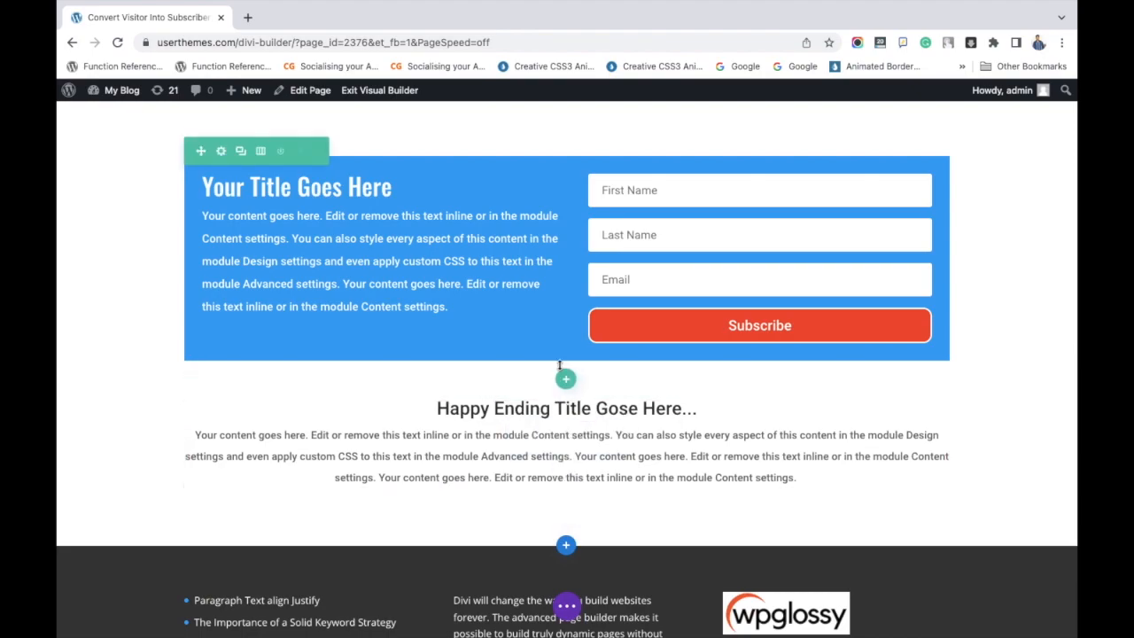
left_click(566, 379)
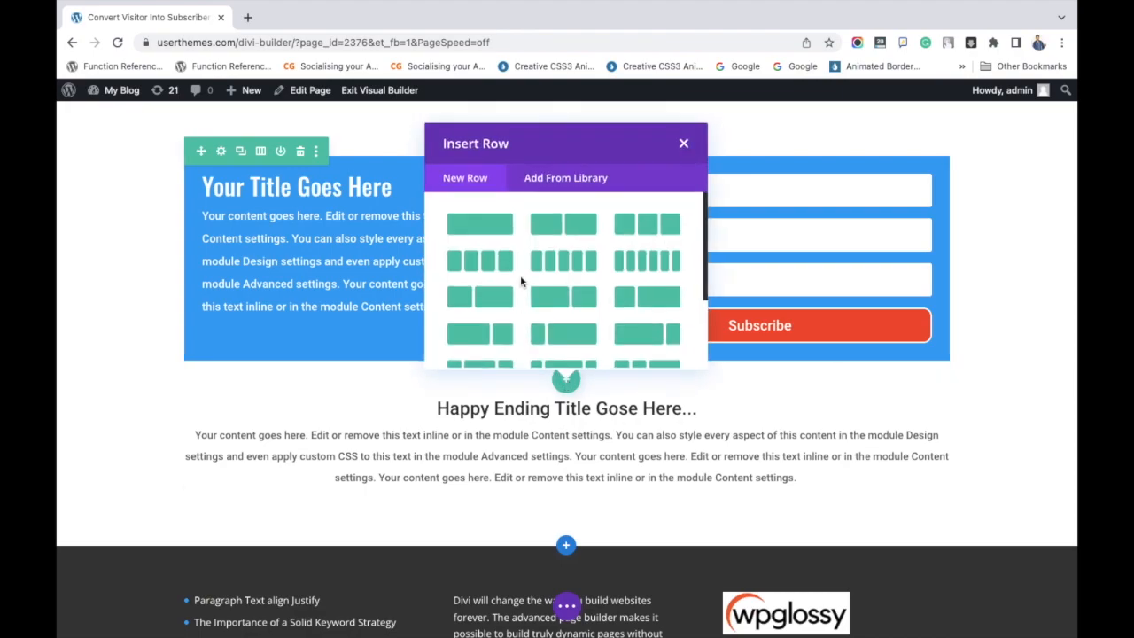
left_click(496, 223)
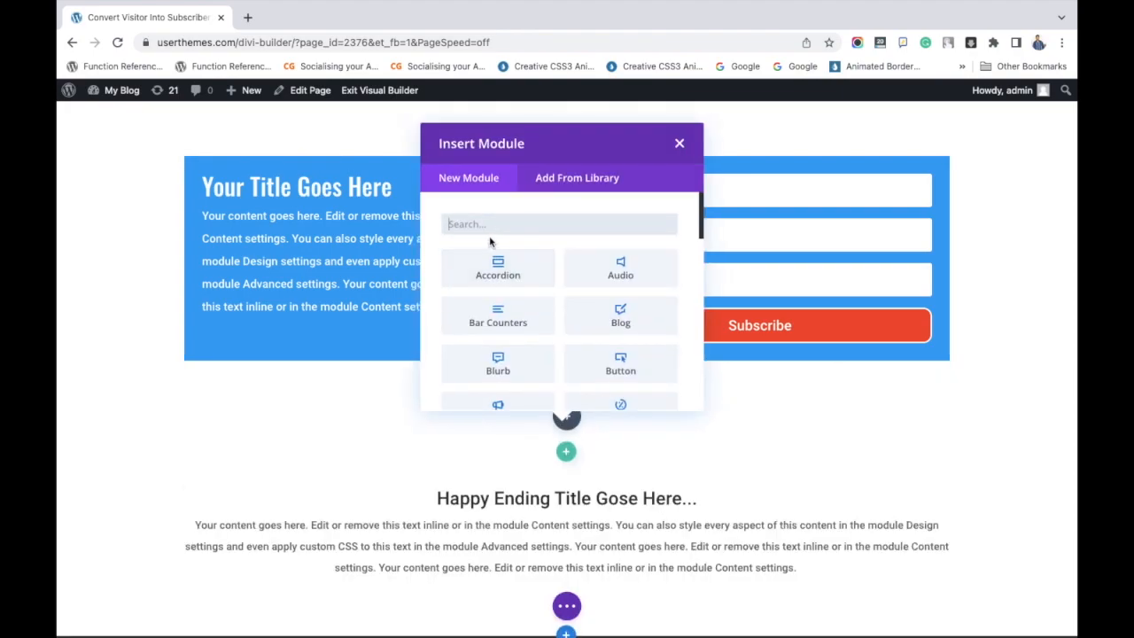
type("divi")
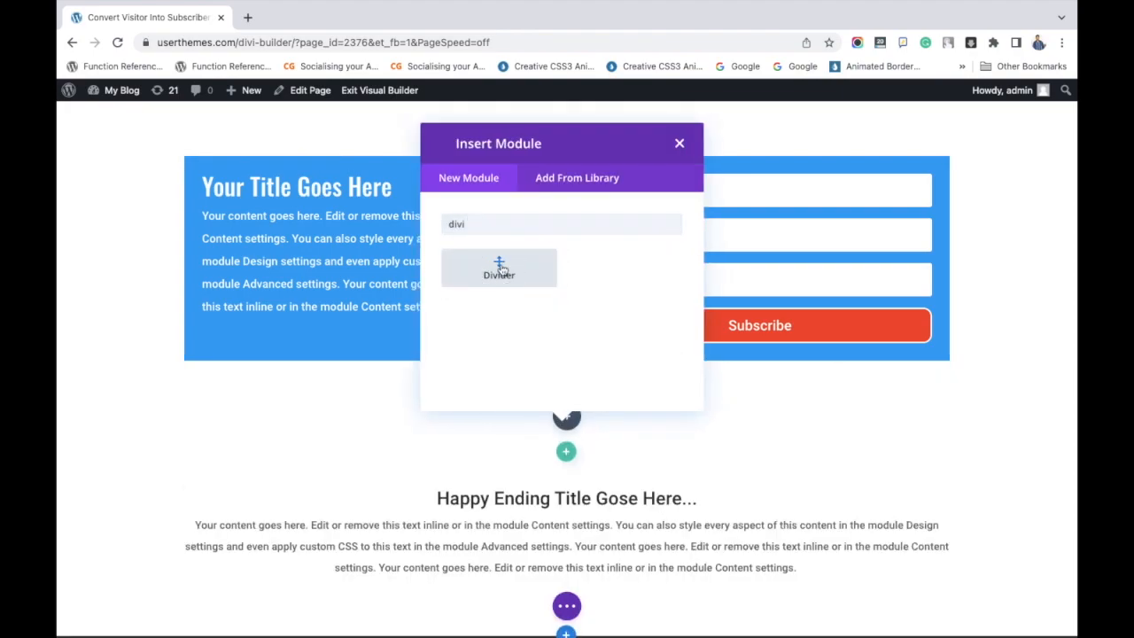
left_click(498, 264)
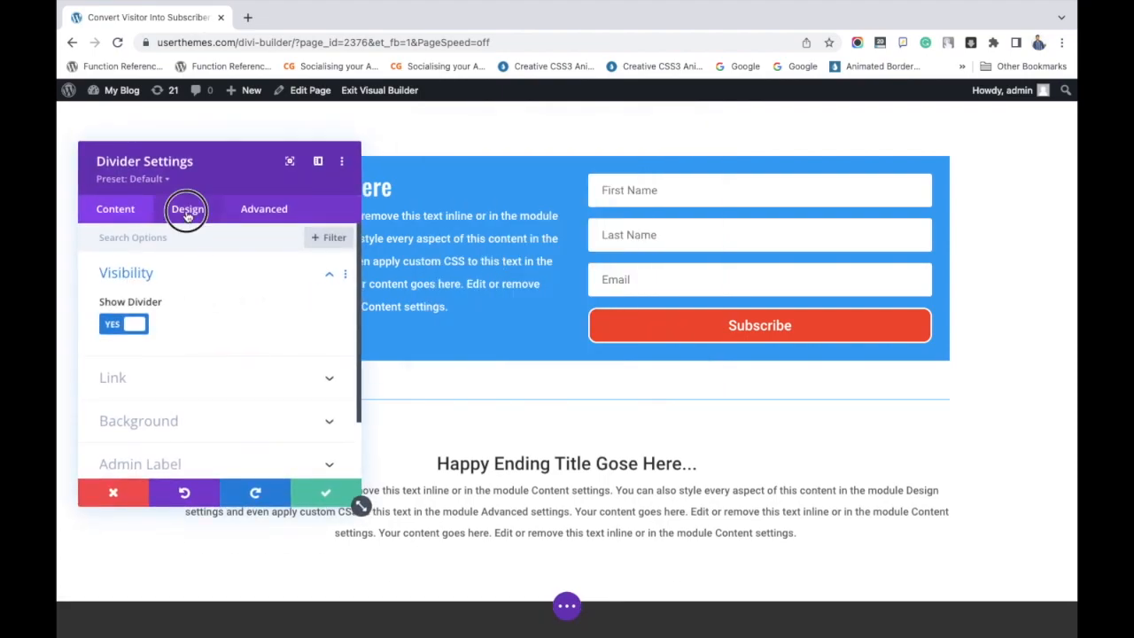
Set the line color of the divider above the closing text to #dddddd and save the module settings.
left_click(186, 209)
left_click(187, 274)
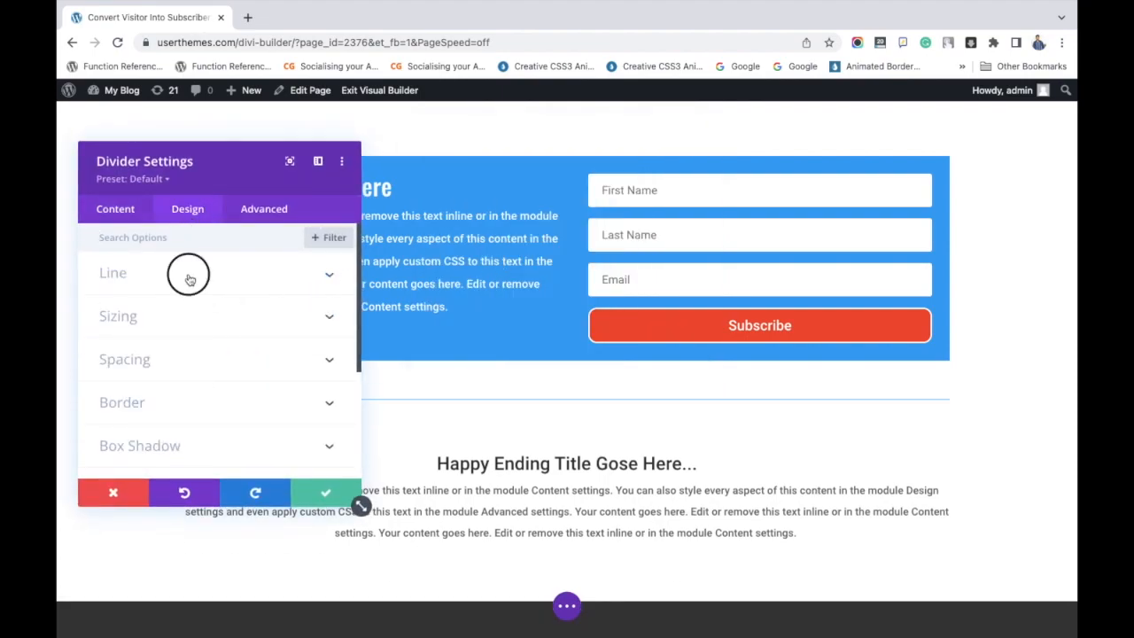
left_click(113, 332)
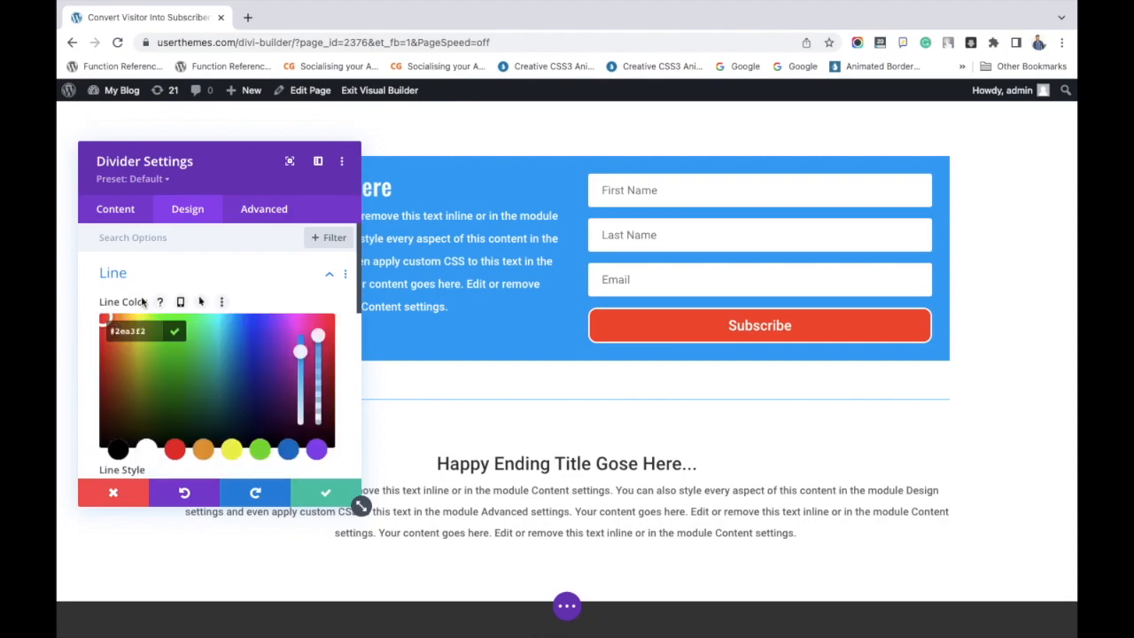
type("dddddd")
left_click(324, 493)
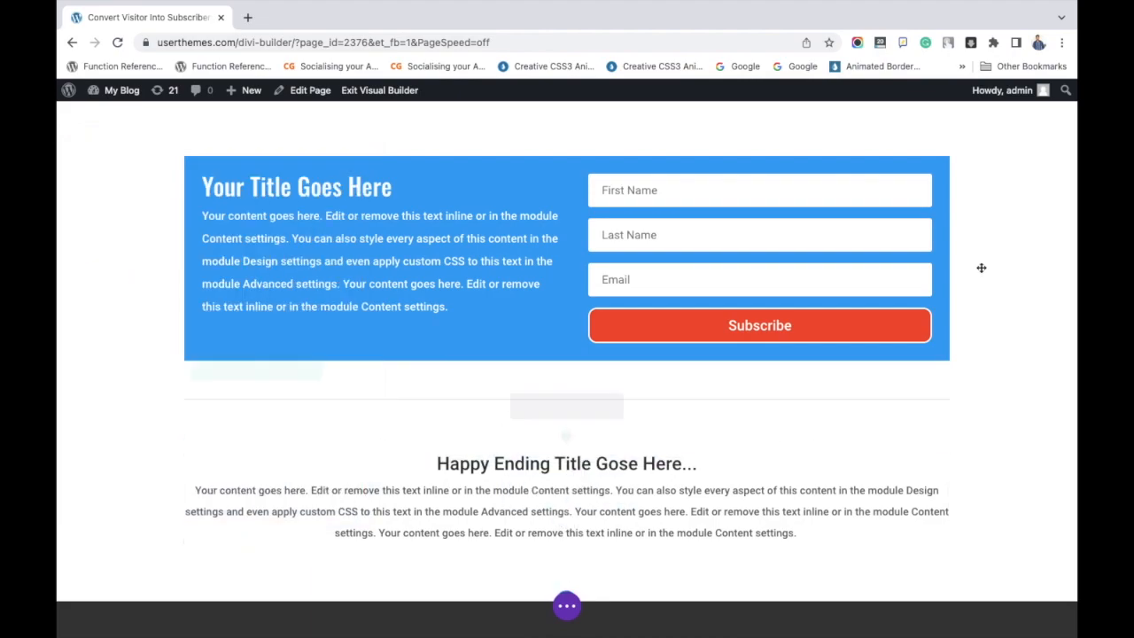
Publish the landing page and collapse the page-level builder controls.
scroll(970, 251, "up", 4)
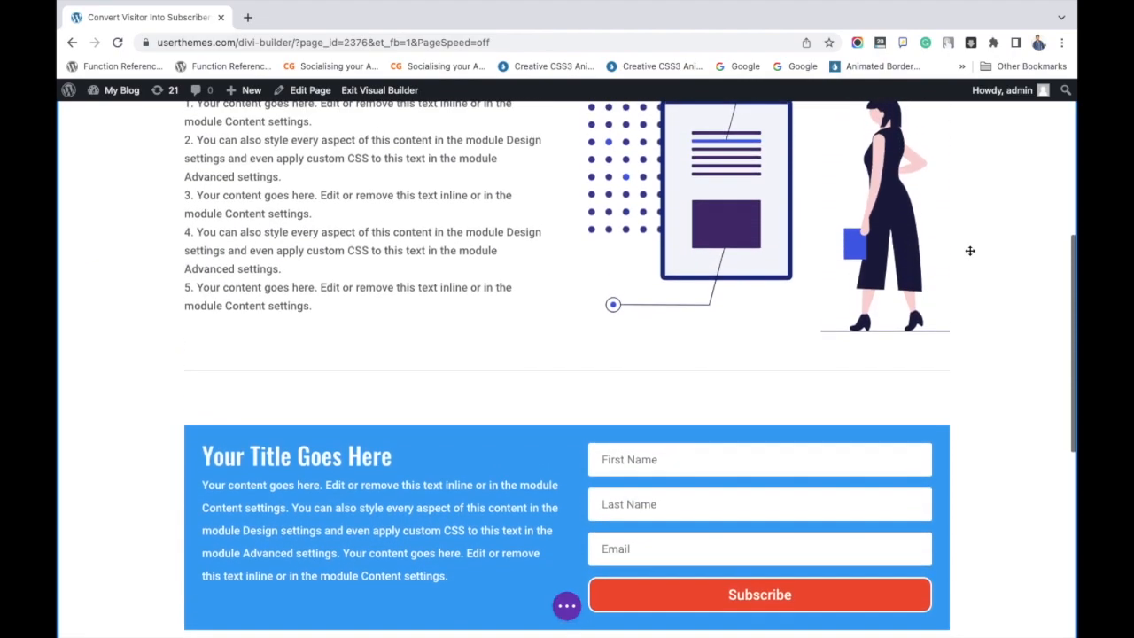
scroll(970, 250, "up", 5)
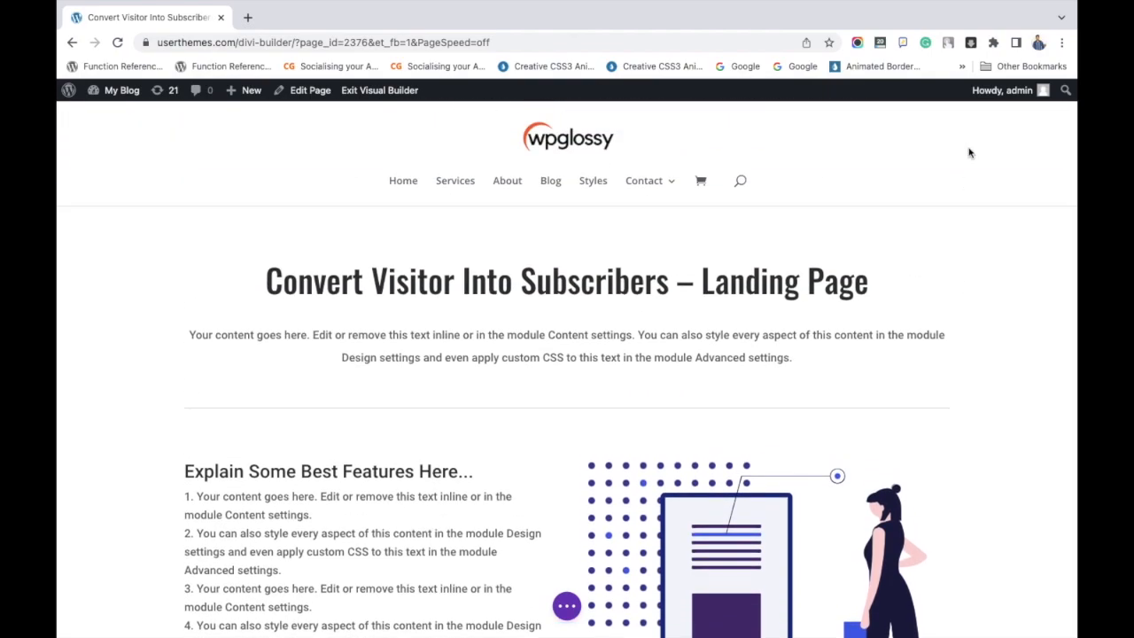
left_click(567, 607)
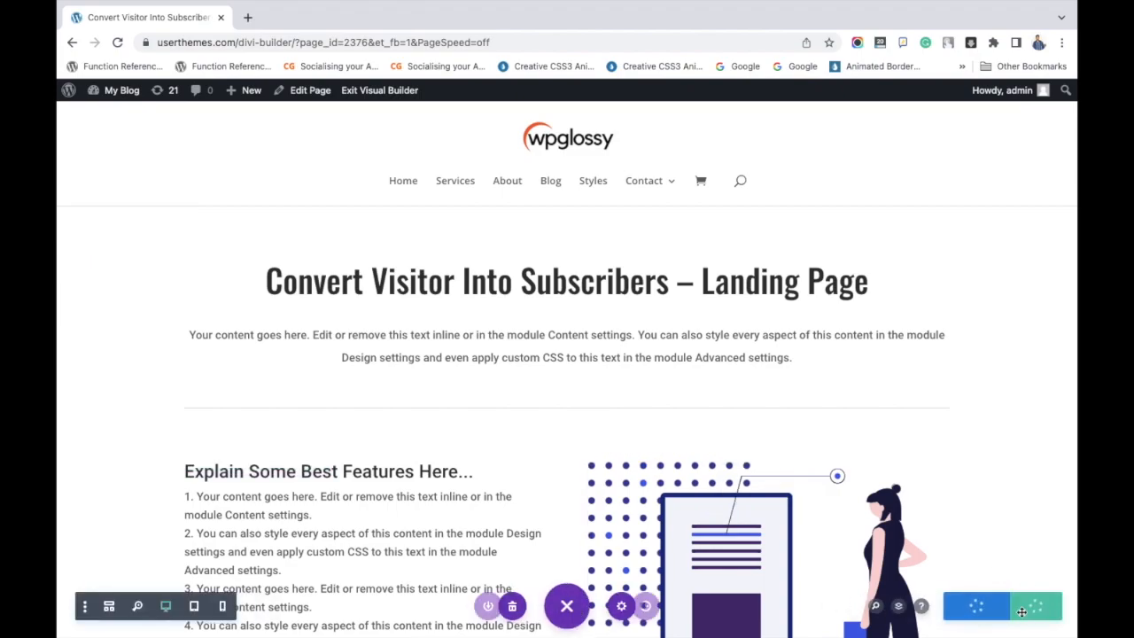
scroll(988, 536, "down", 3)
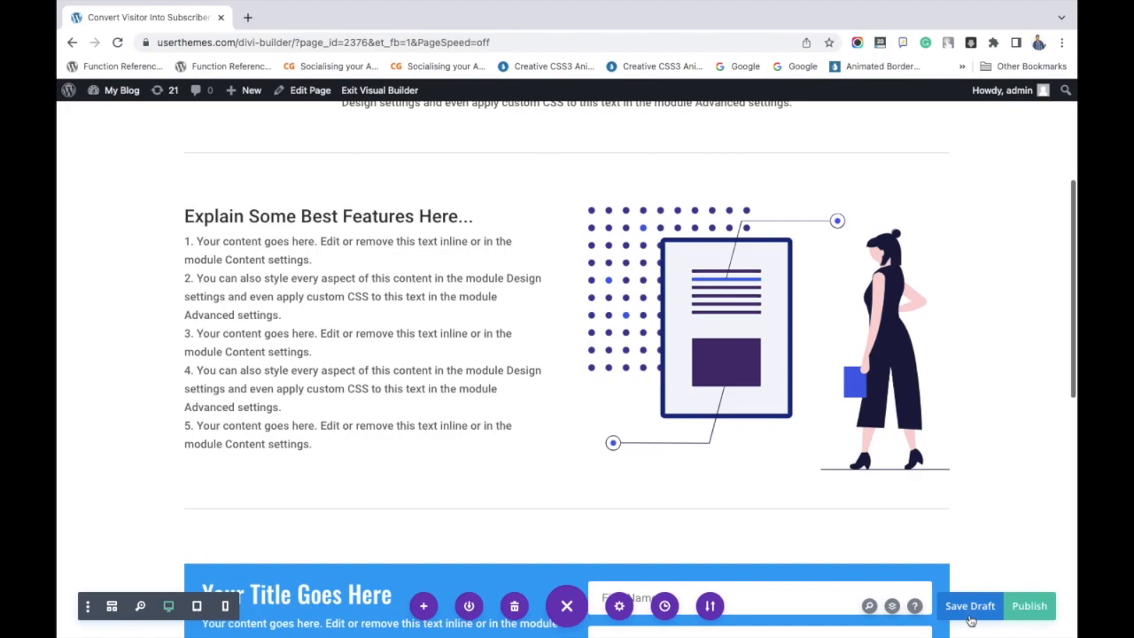
left_click(1026, 608)
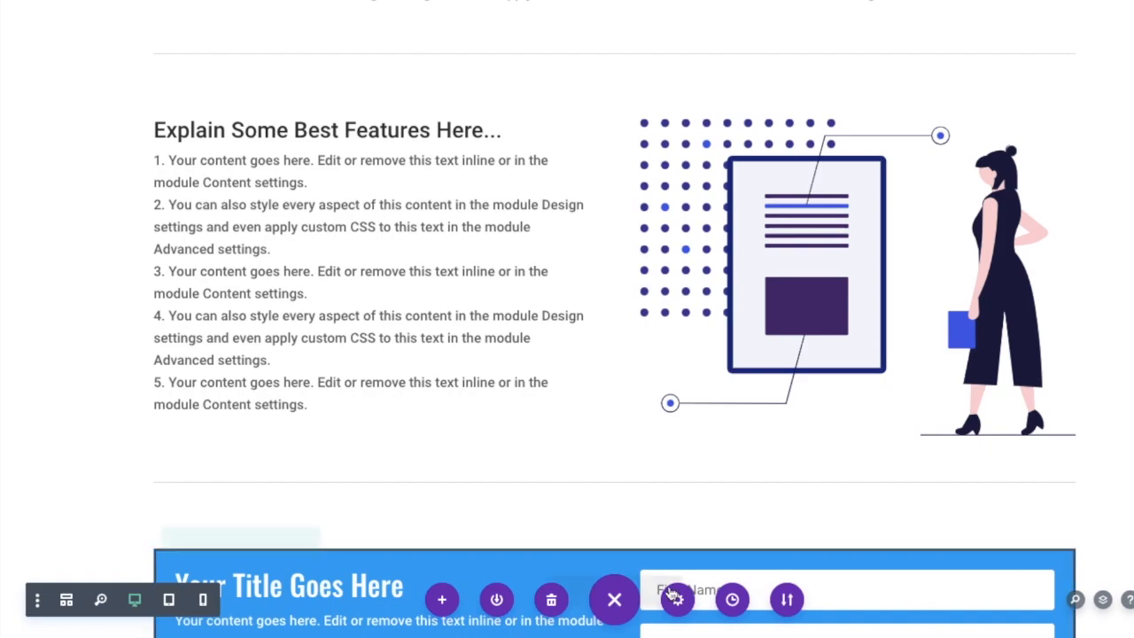
left_click(614, 600)
scroll(608, 504, "down", 7)
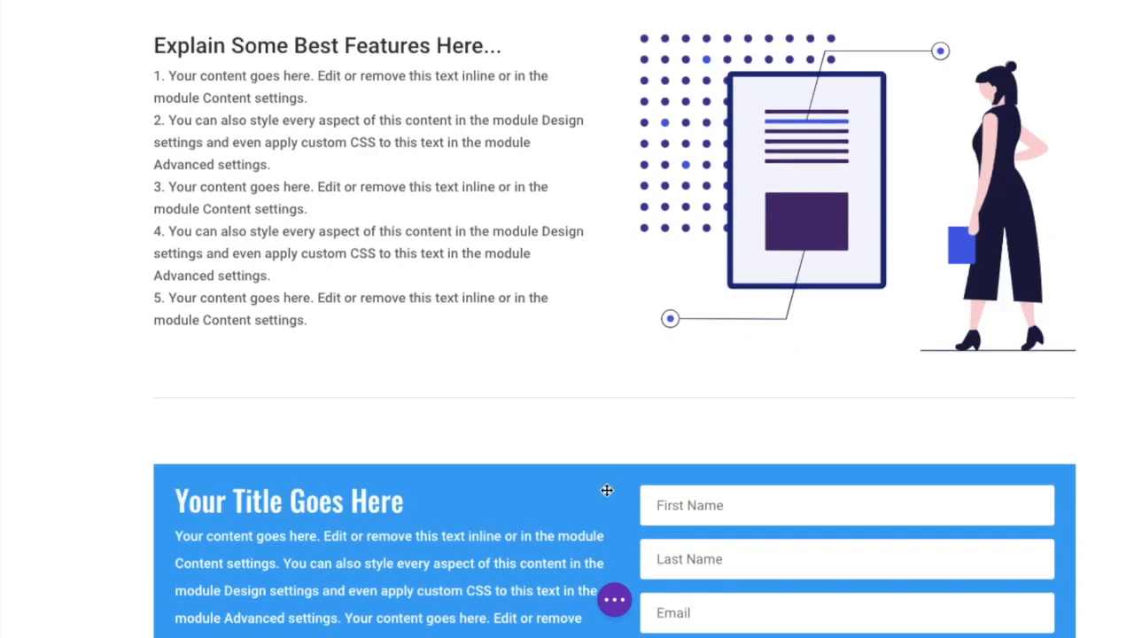
scroll(606, 489, "down", 1)
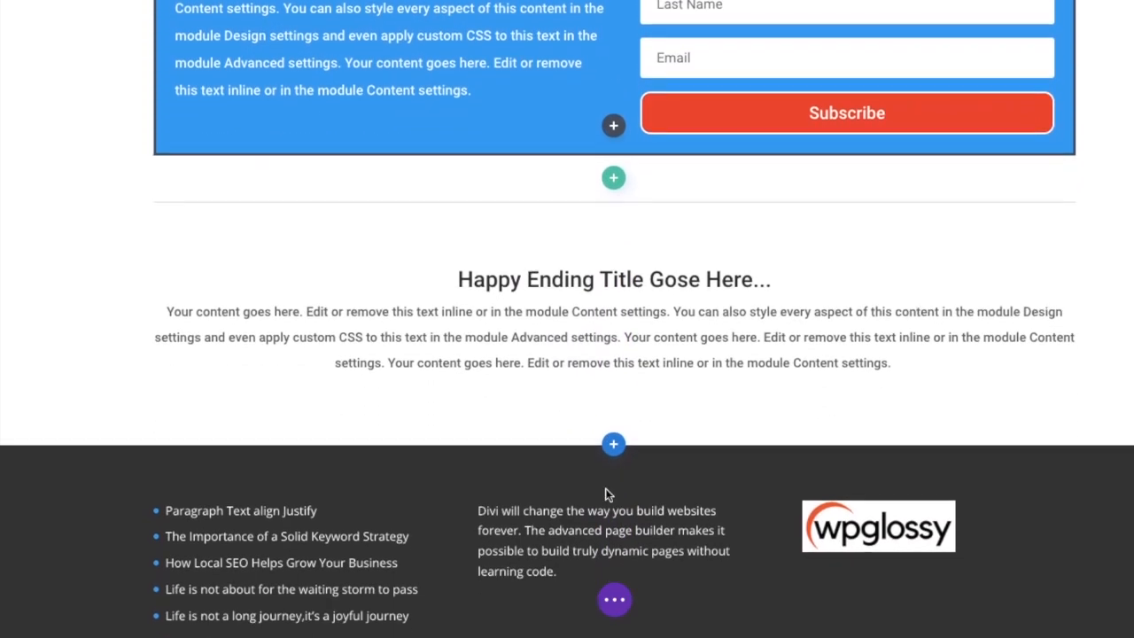
scroll(606, 490, "up", 11)
scroll(605, 494, "up", 1)
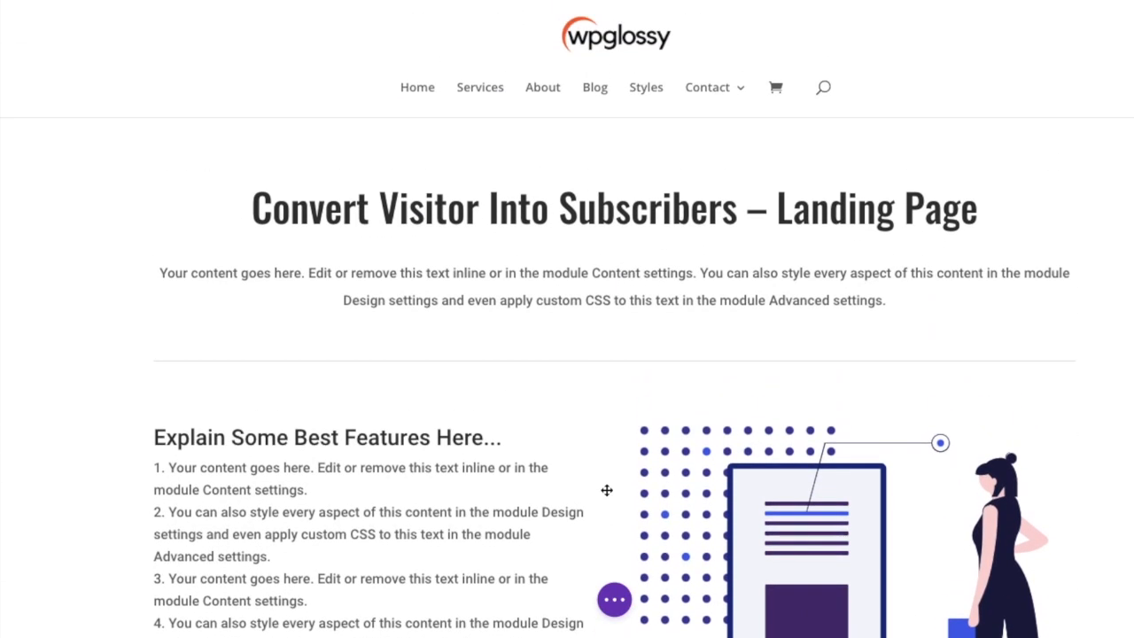